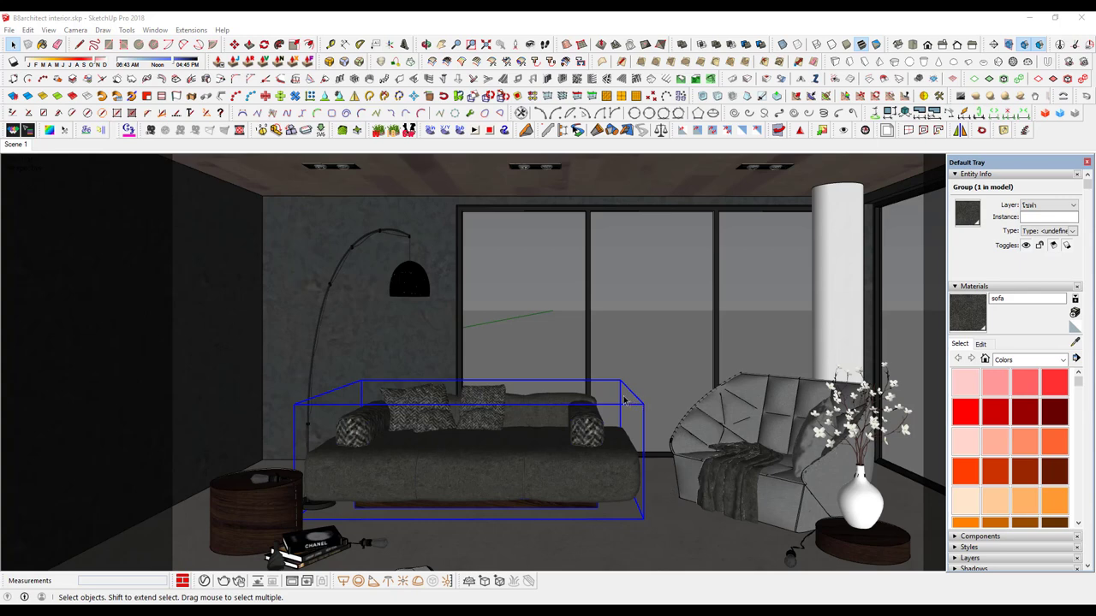
# Step: Select the armchair and then the sofa in the interior scene, and orbit the room view
pyautogui.click(715, 420)
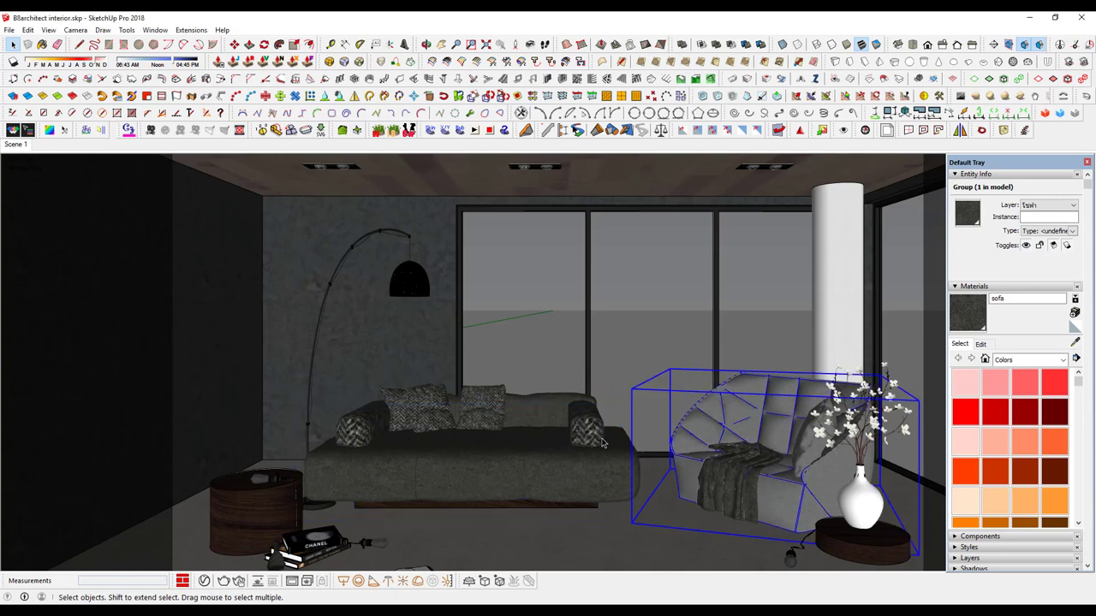
pyautogui.click(602, 443)
pyautogui.click(694, 425)
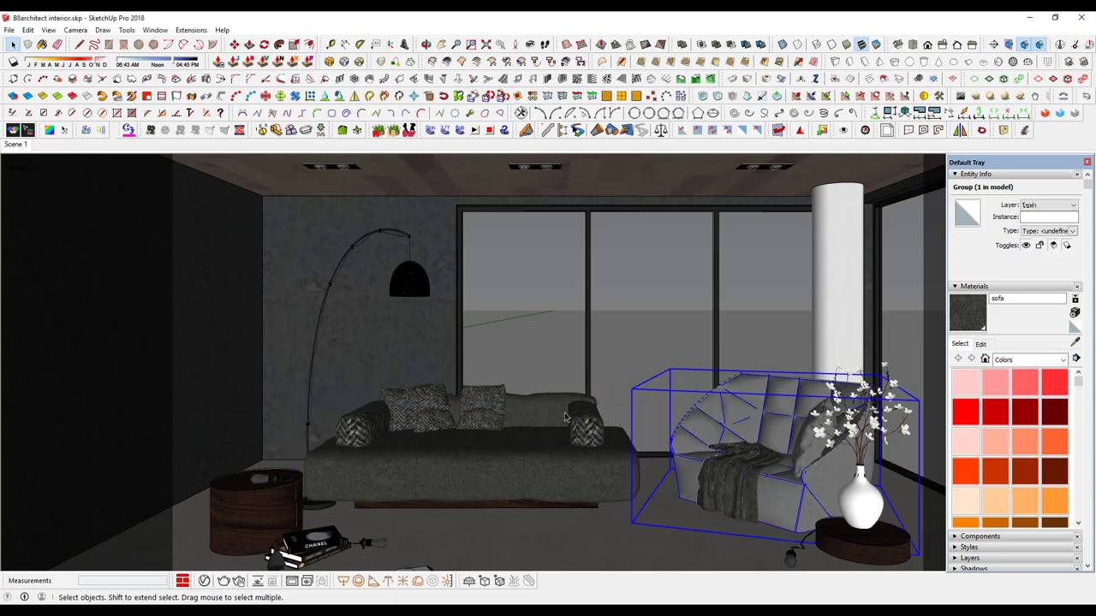
pyautogui.click(516, 451)
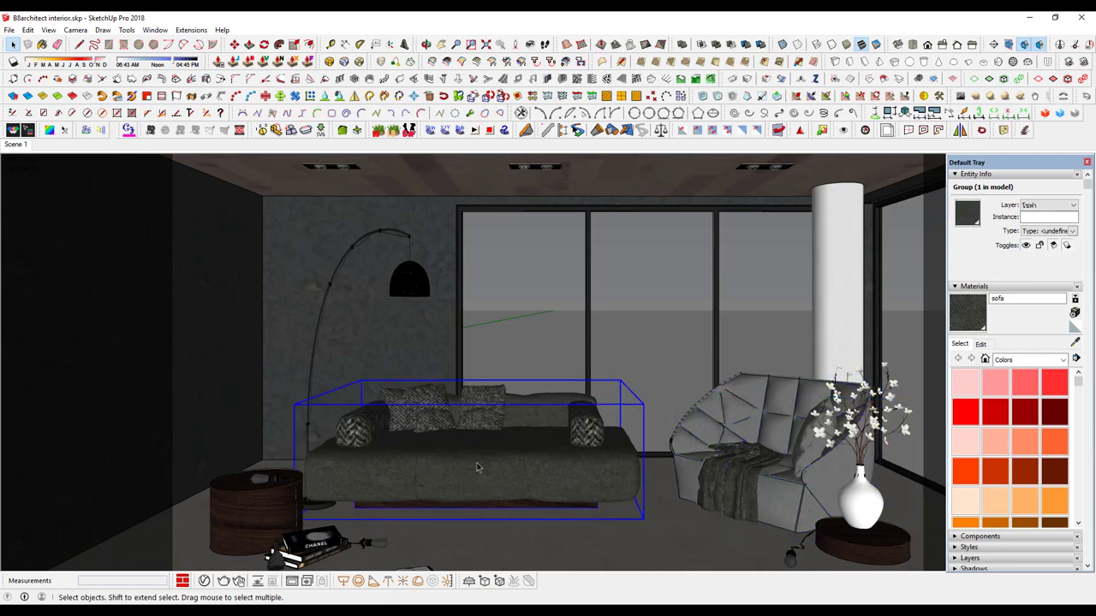
pyautogui.moveTo(502, 409)
pyautogui.mouseDown(button='middle')
pyautogui.moveTo(528, 407)
pyautogui.moveTo(328, 189)
pyautogui.mouseUp(button='middle')
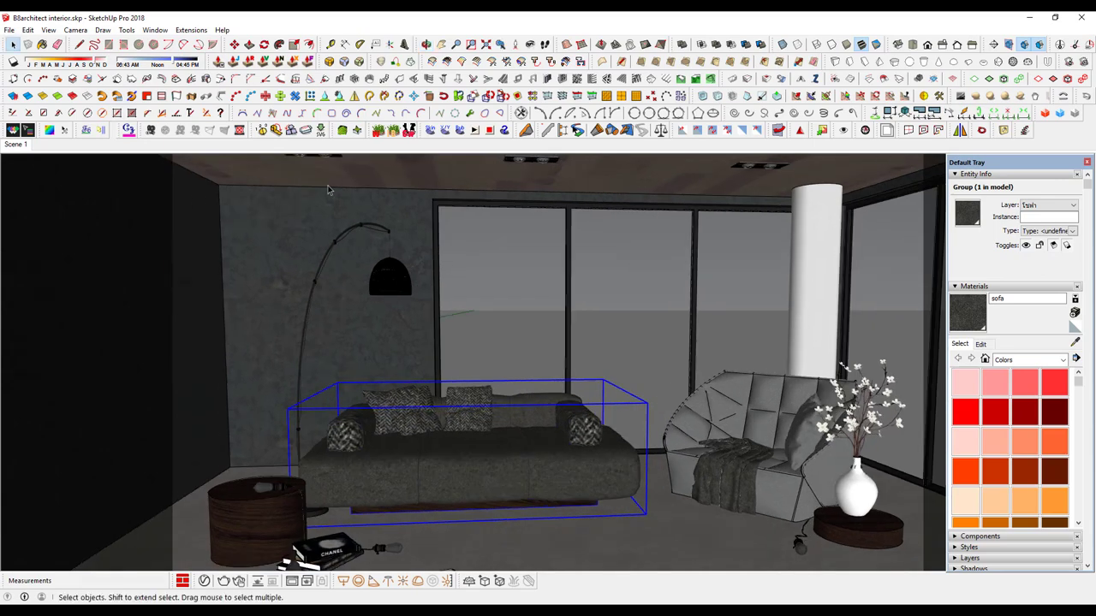
# Step: Show the hidden mesh edges on the models, then hide them again
pyautogui.click(154, 30)
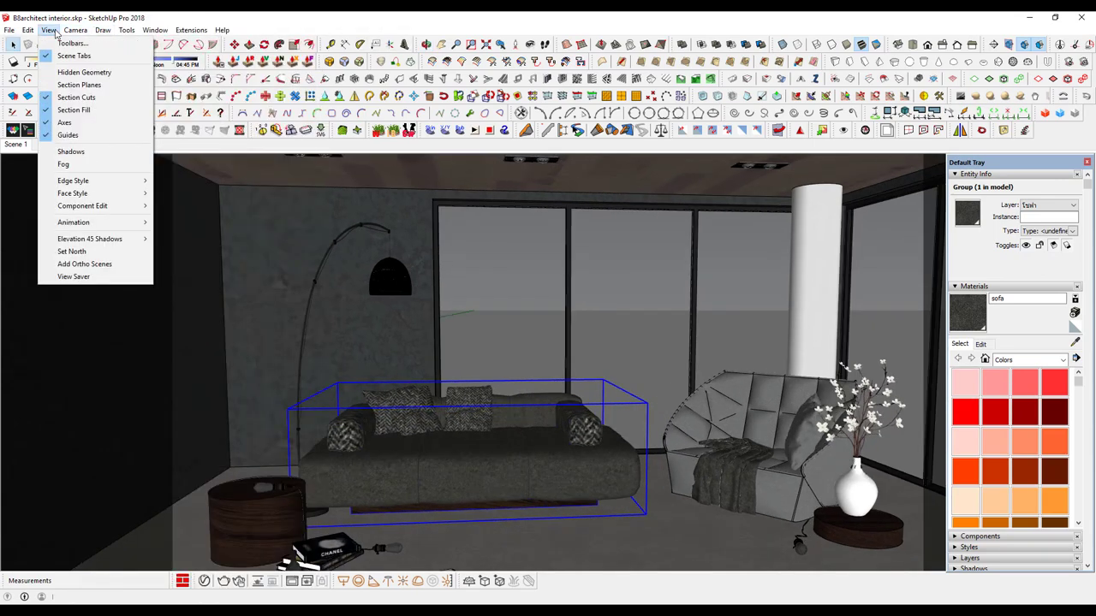
pyautogui.click(84, 72)
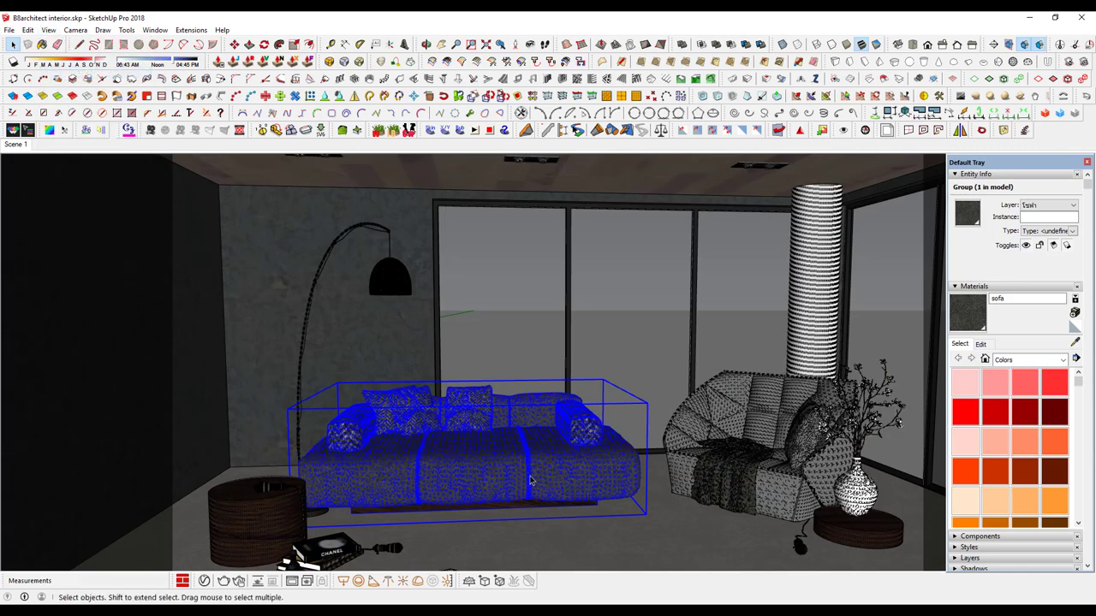
pyautogui.moveTo(647, 506); pyautogui.dragTo(609, 454, button='middle')
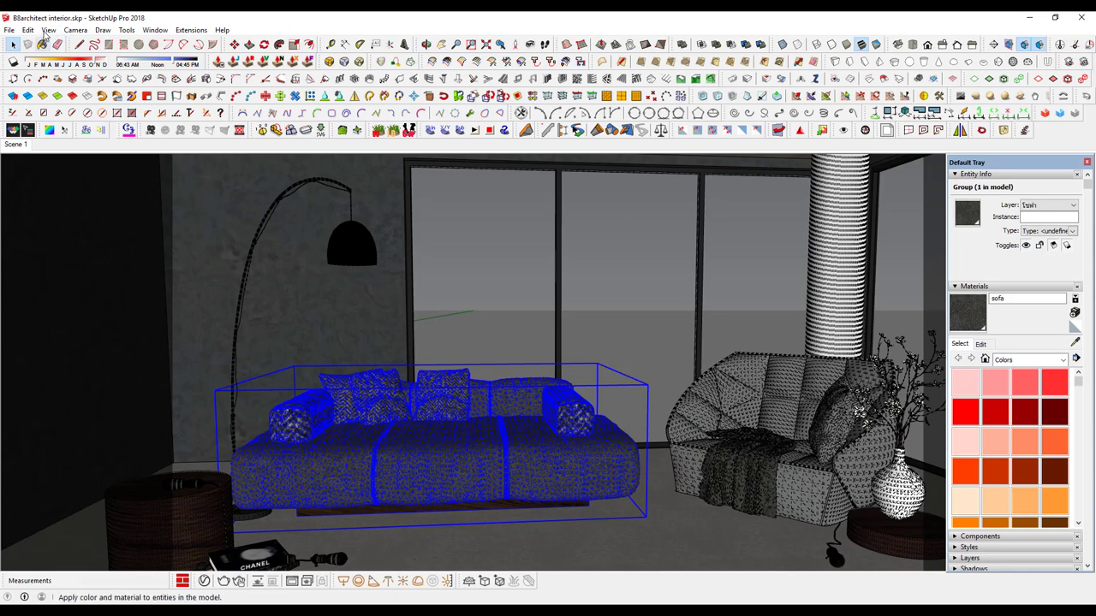
pyautogui.click(49, 30)
pyautogui.click(77, 69)
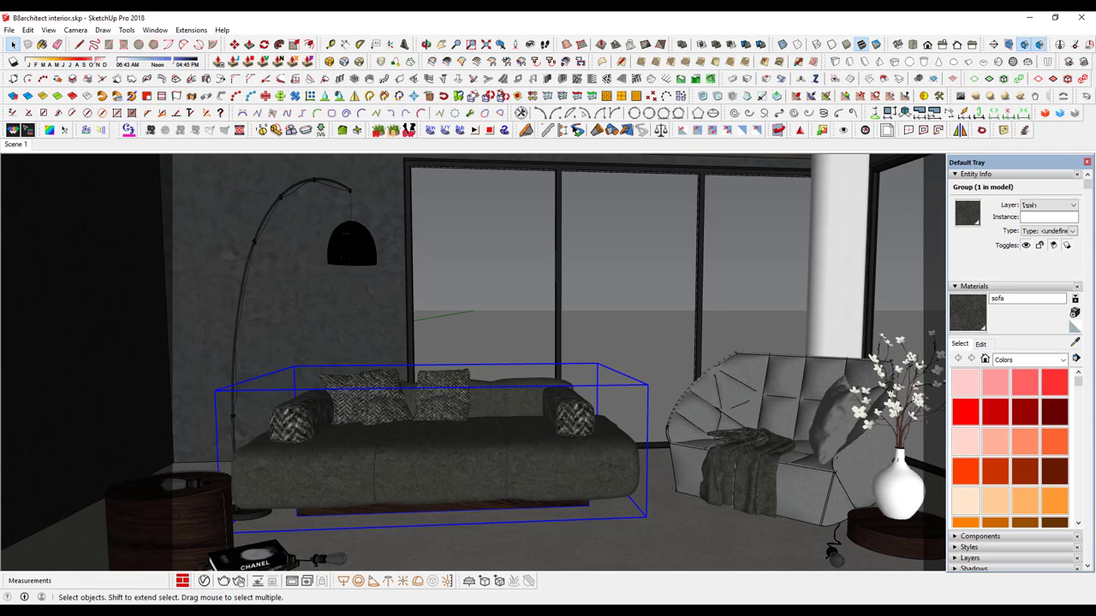
# Step: Compare the interior scene with the Sofa.skp window, ending on Sofa.skp
pyautogui.click(603, 611)
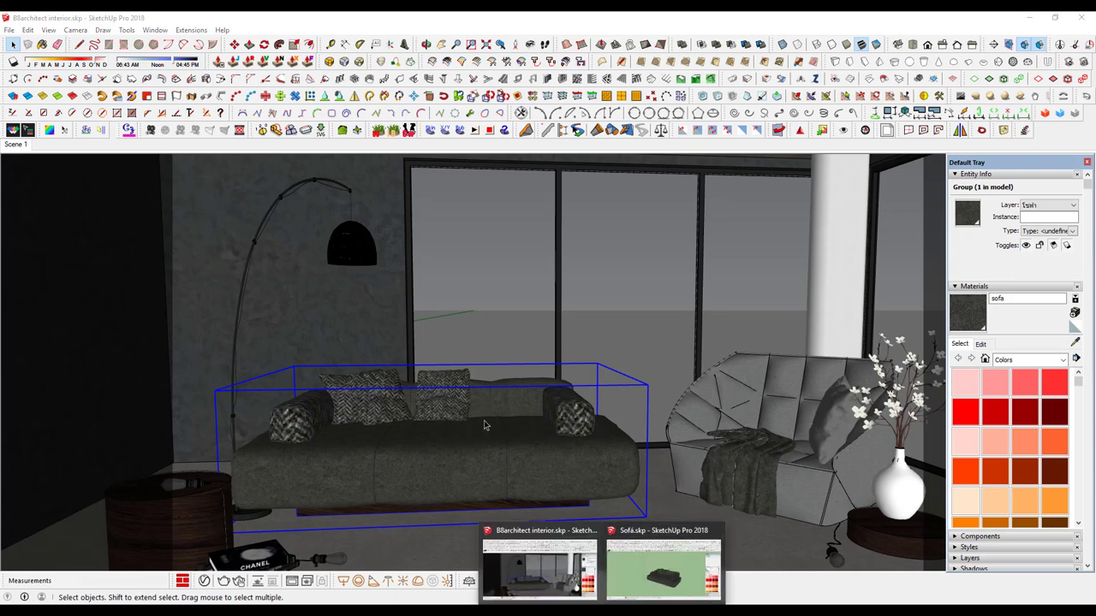
pyautogui.click(627, 586)
pyautogui.moveTo(489, 351); pyautogui.dragTo(495, 322, button='middle')
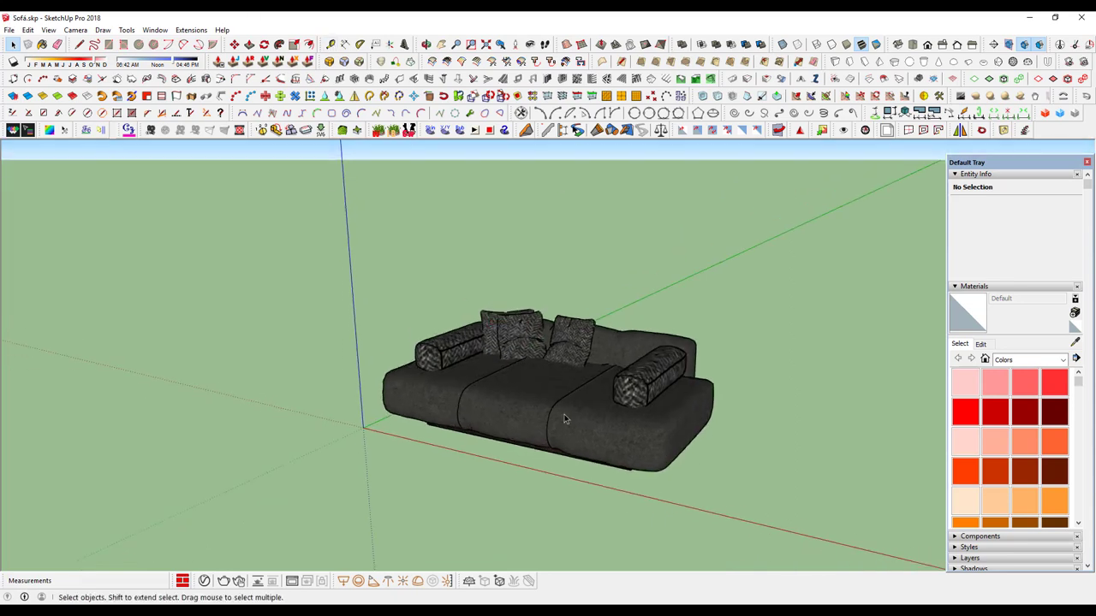
pyautogui.moveTo(479, 419); pyautogui.dragTo(487, 368, button='middle')
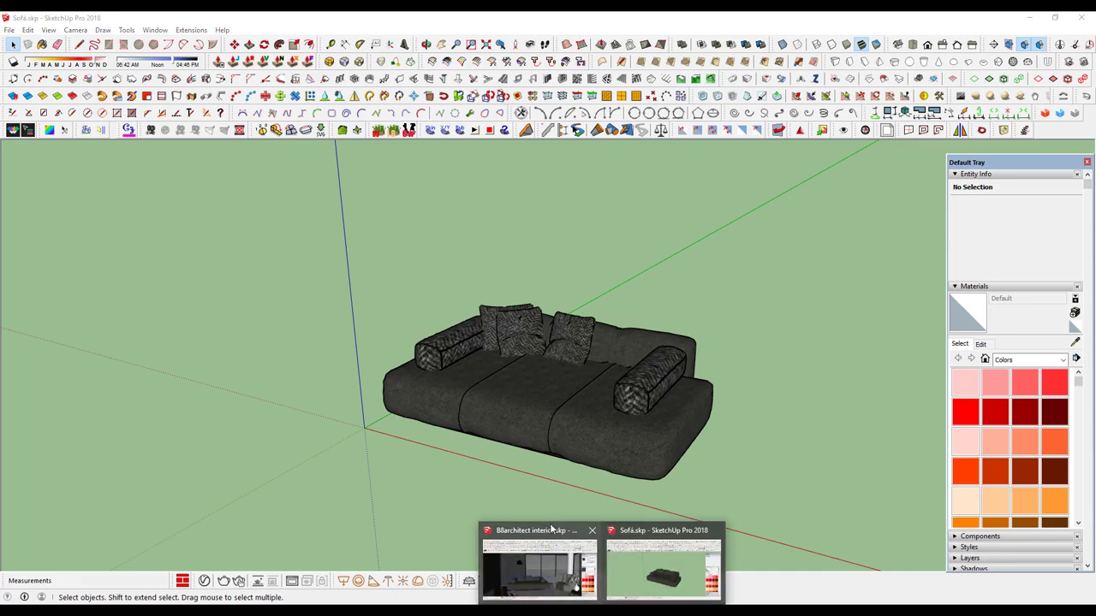
pyautogui.click(540, 569)
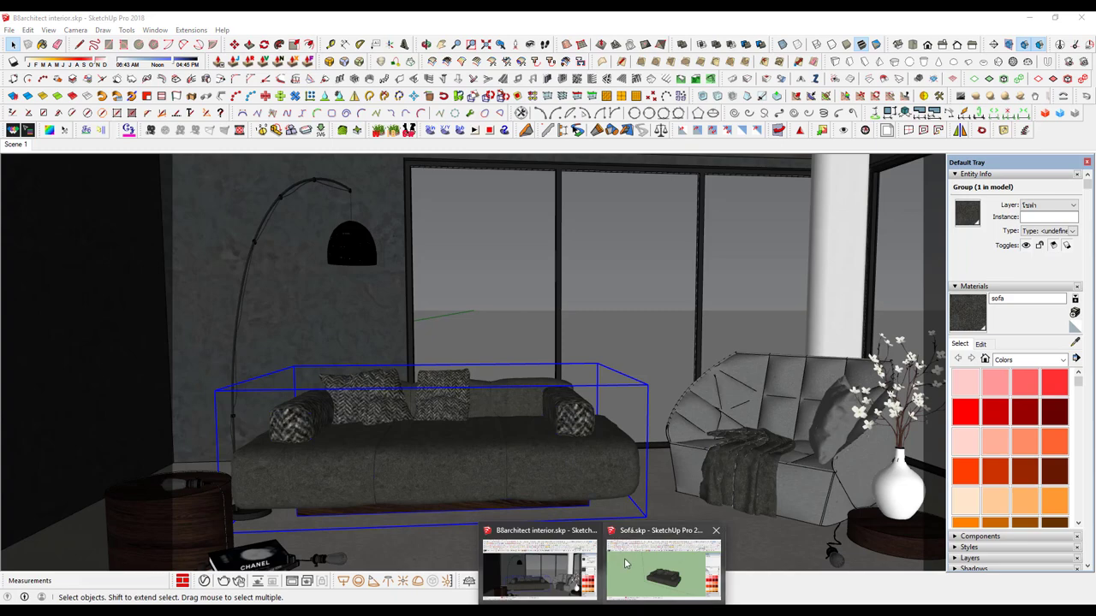
pyautogui.click(624, 559)
# Step: Show the sofa in Monochrome, open its group, and select the whole cushion base mesh
pyautogui.click(505, 369)
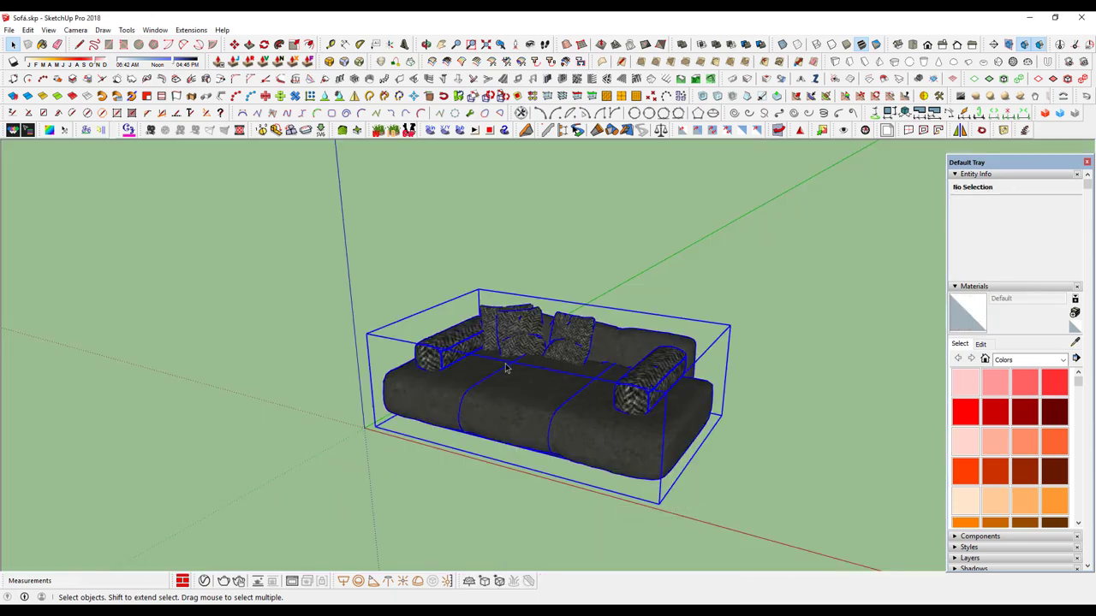
pyautogui.scroll(3, 505, 368)
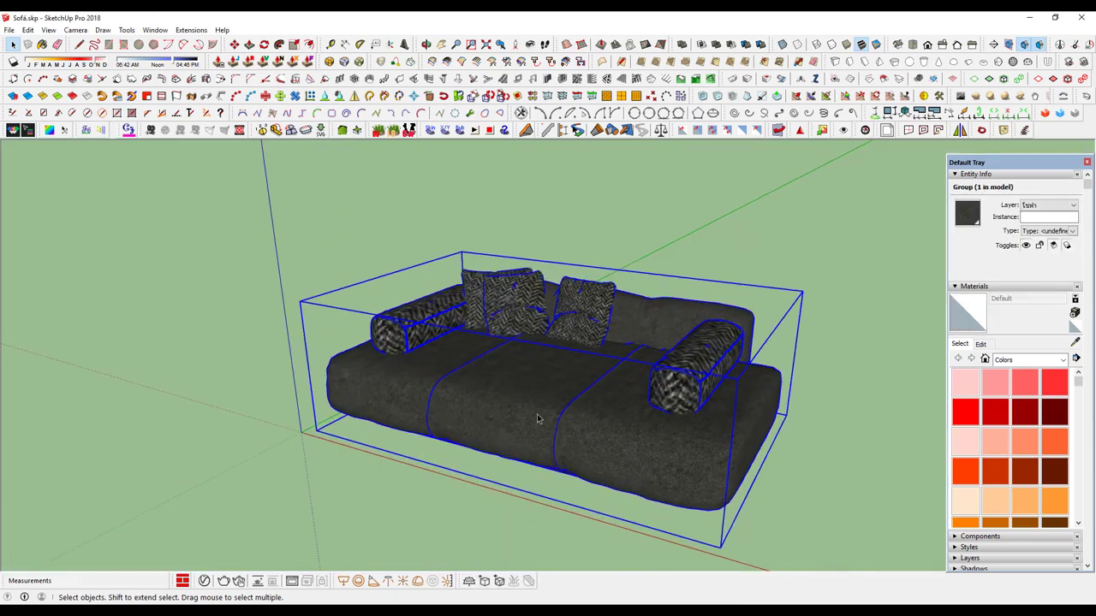
pyautogui.click(875, 45)
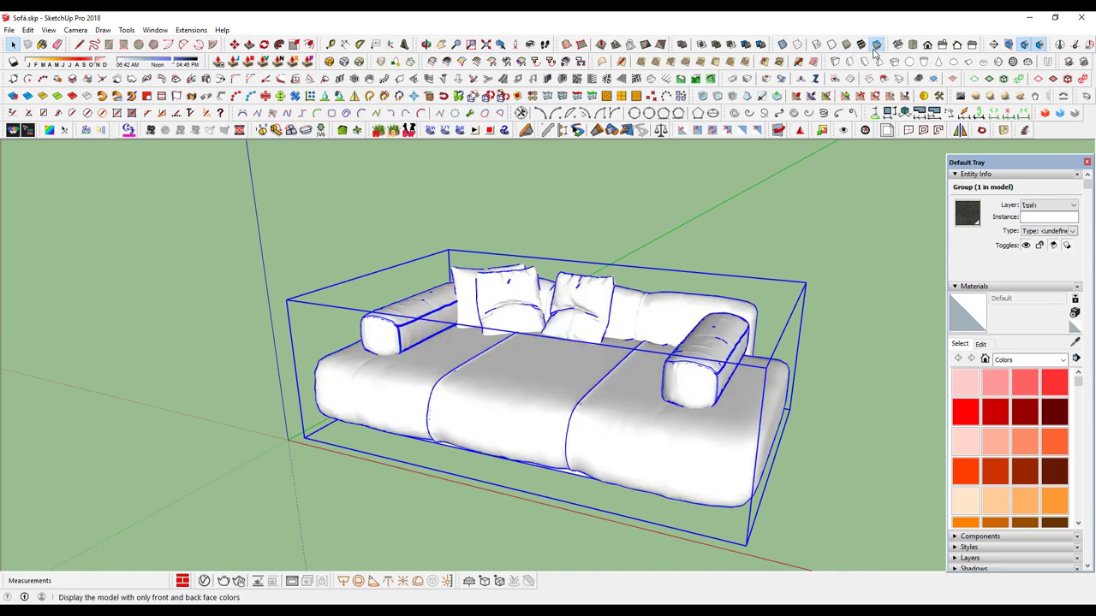
pyautogui.doubleClick(463, 361)
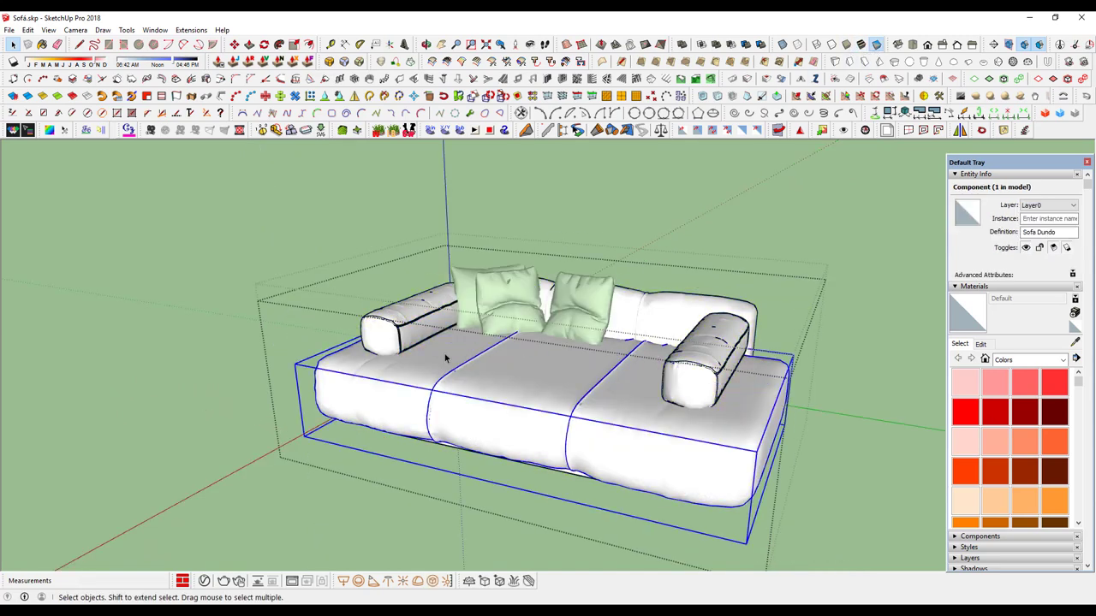
pyautogui.tripleClick(445, 358)
pyautogui.moveTo(445, 358); pyautogui.dragTo(444, 346, button='middle')
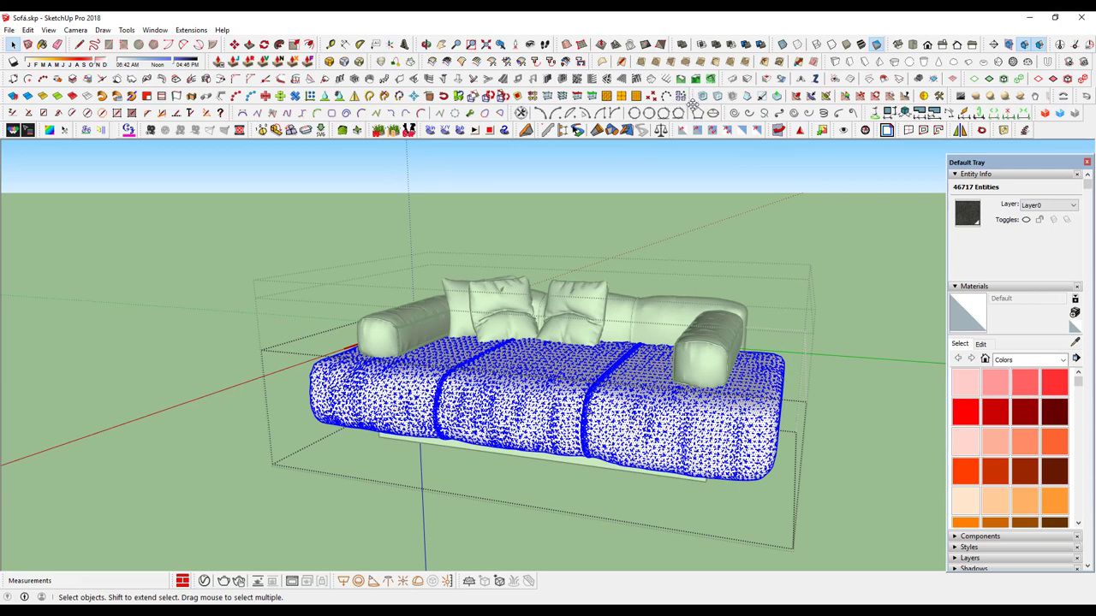
# Step: Float the Artisan toolbar and apply a 50 percent Reduce Polygons to the cushion base mesh
pyautogui.moveTo(692, 95); pyautogui.dragTo(681, 184)
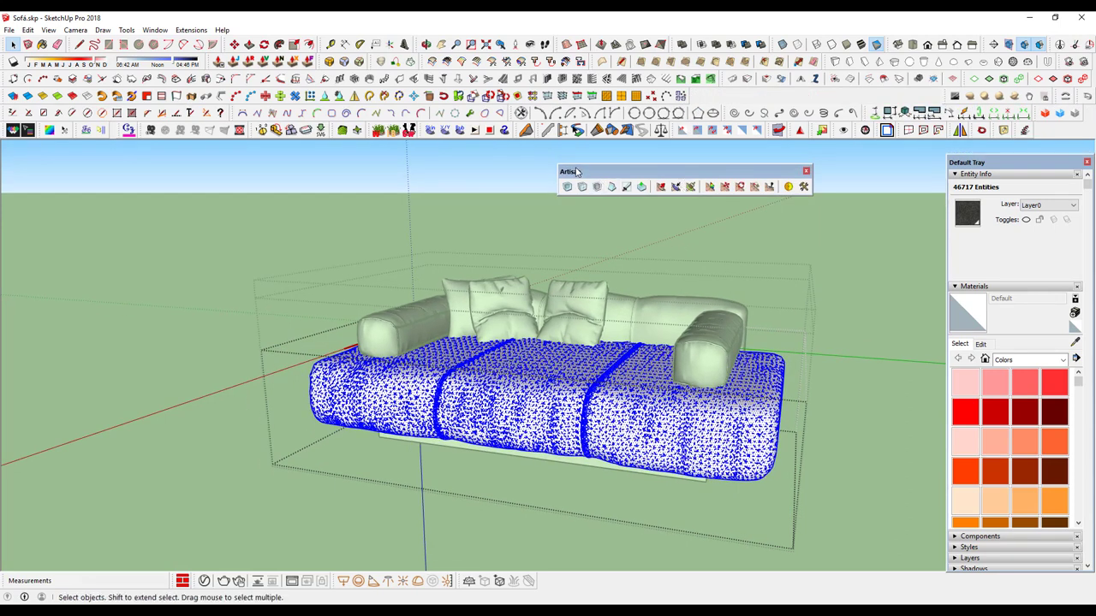
pyautogui.moveTo(596, 174); pyautogui.dragTo(642, 172)
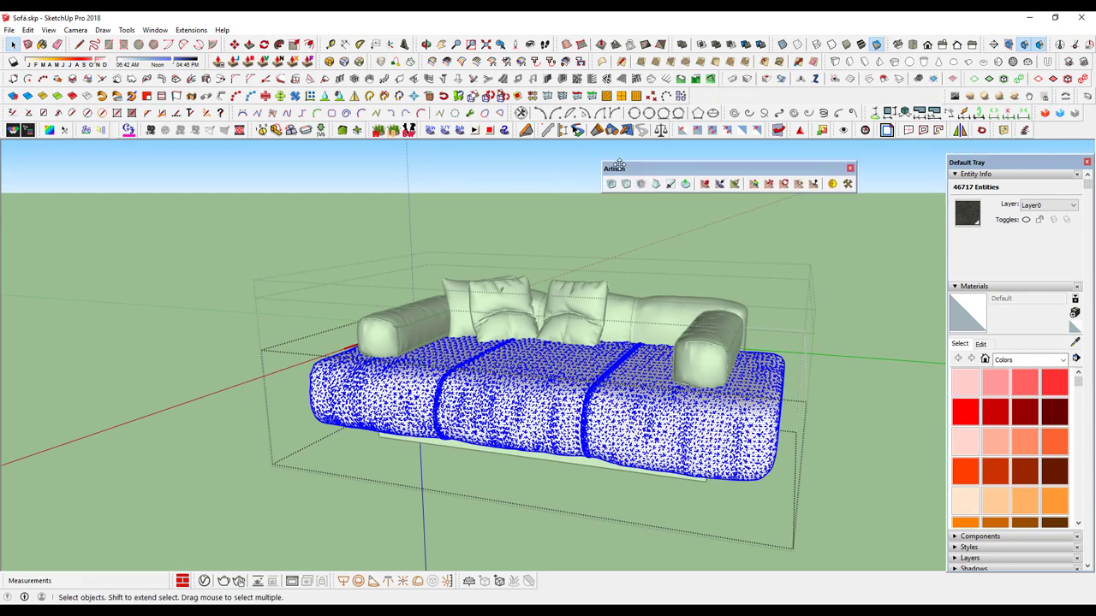
pyautogui.click(834, 187)
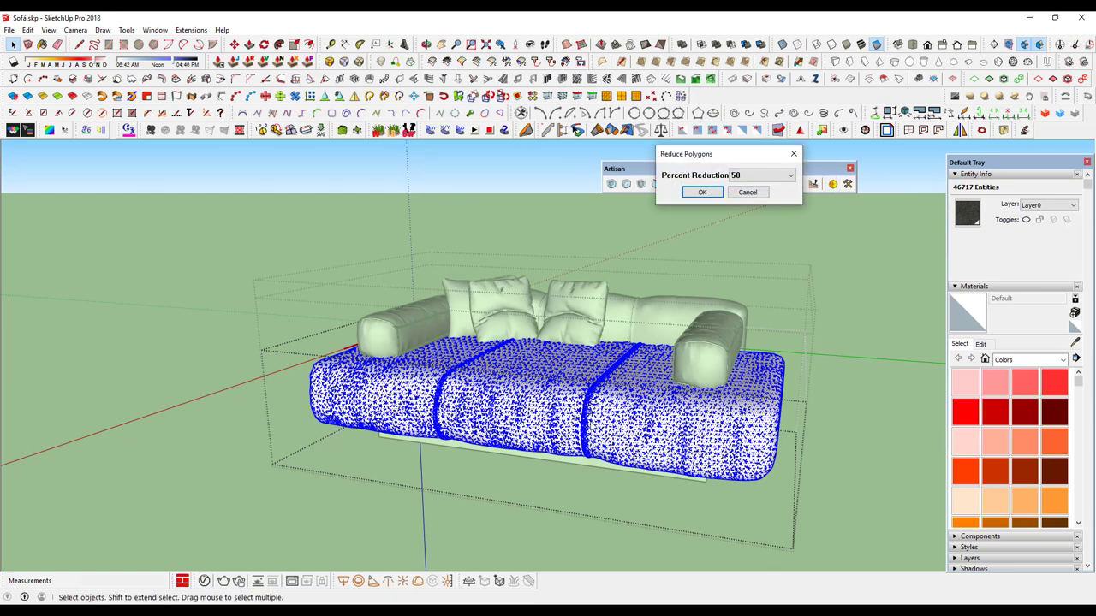
pyautogui.click(702, 192)
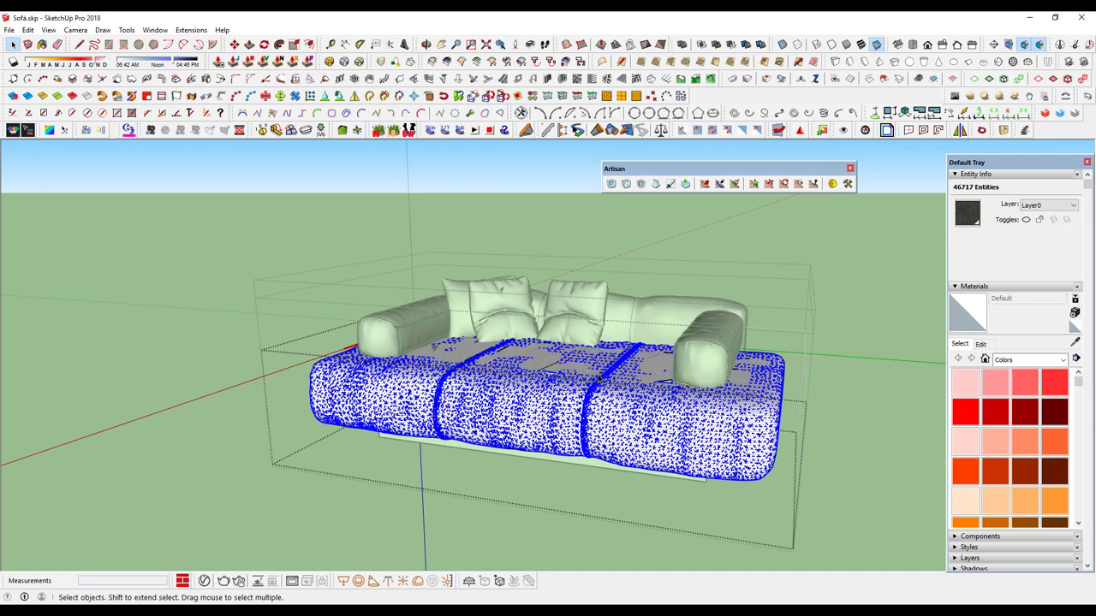
# Step: Turn on Hidden Geometry to reveal the cushion base's triangulated mesh
pyautogui.click(552, 365)
pyautogui.scroll(2, 577, 392)
pyautogui.scroll(3, 577, 391)
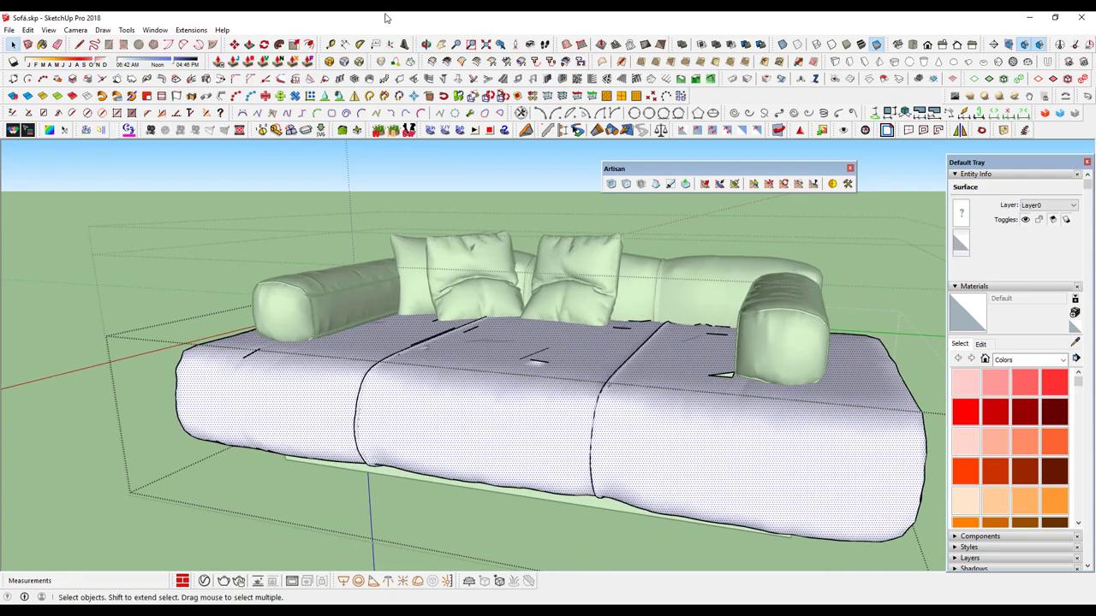
pyautogui.click(49, 30)
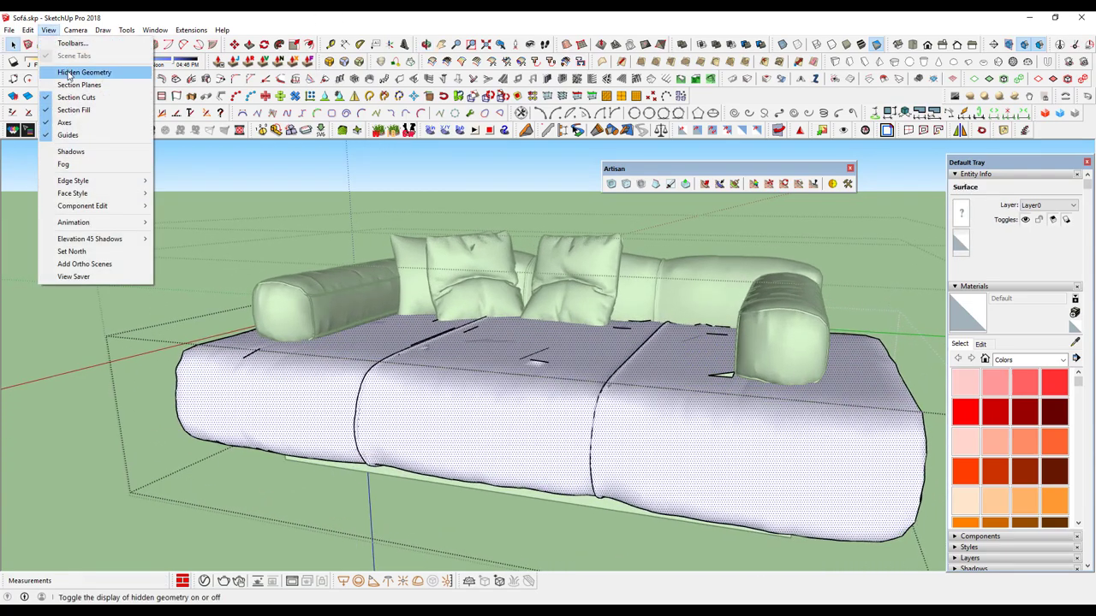
pyautogui.click(68, 75)
pyautogui.moveTo(589, 428); pyautogui.dragTo(642, 414, button='middle')
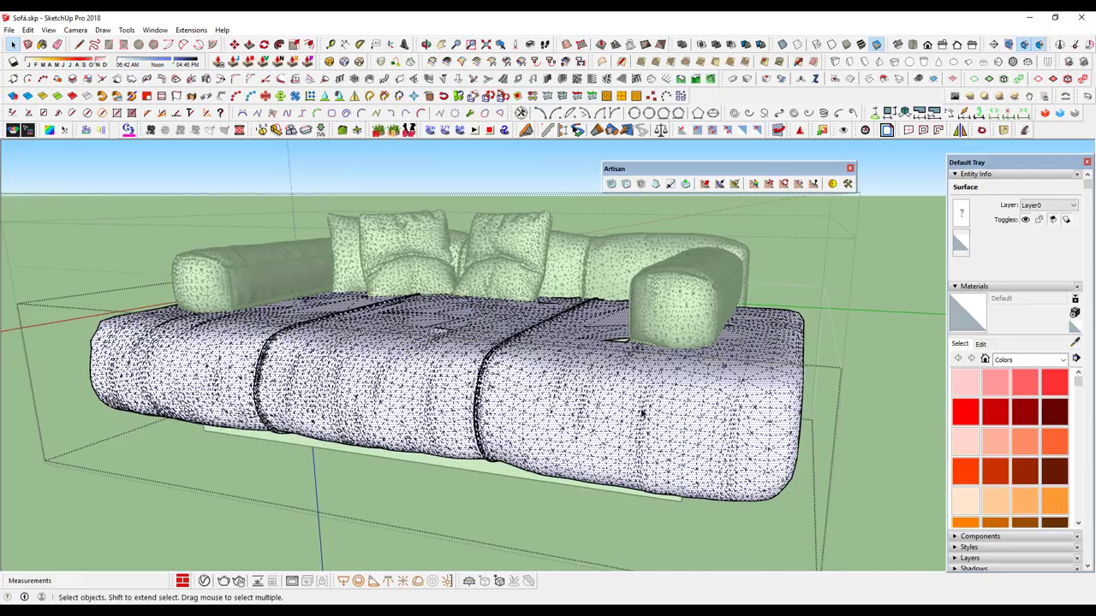
pyautogui.moveTo(514, 409); pyautogui.dragTo(533, 485, button='middle')
# Step: Select the entire cushion base mesh and apply Hide Rest Of Model
pyautogui.click(409, 347)
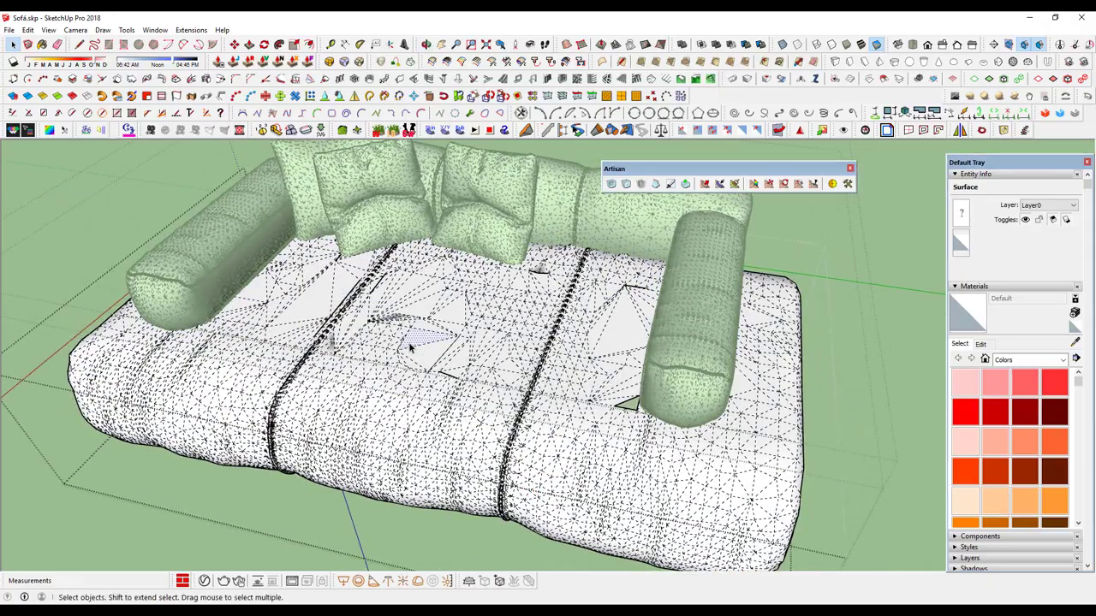
pyautogui.tripleClick(410, 346)
pyautogui.moveTo(482, 437)
pyautogui.mouseDown(button='middle')
pyautogui.moveTo(498, 317)
pyautogui.moveTo(302, 247)
pyautogui.mouseUp(button='middle')
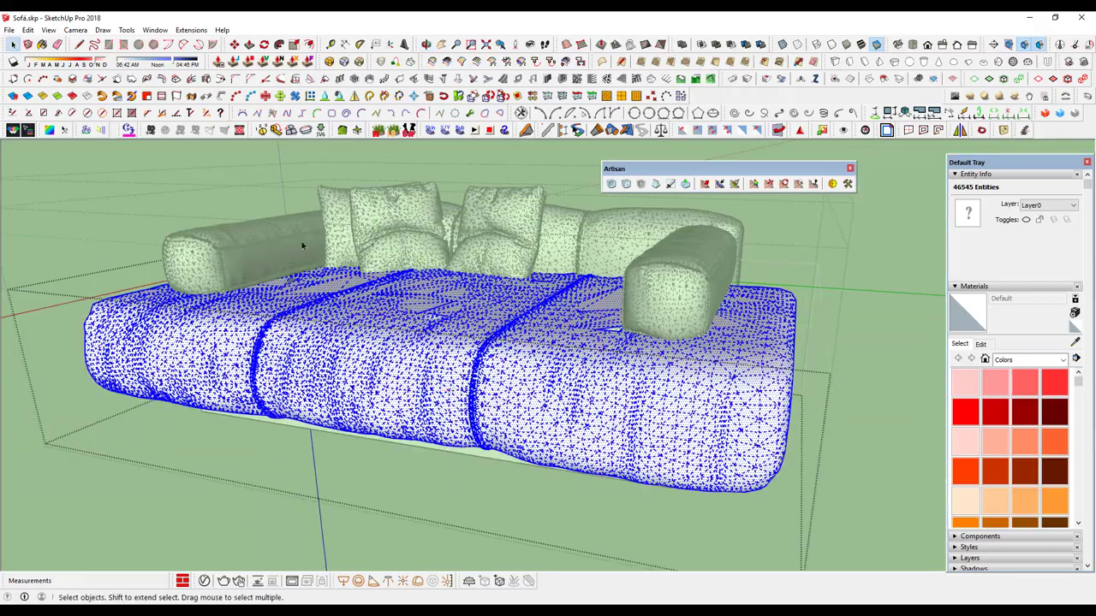
pyautogui.click(49, 30)
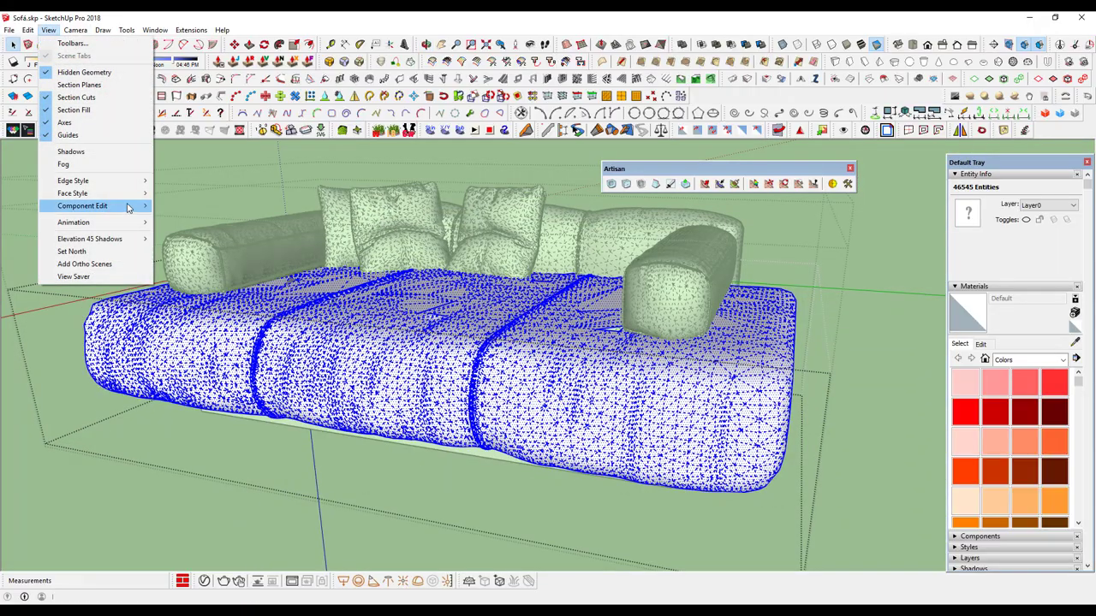
pyautogui.moveTo(83, 207)
pyautogui.click(197, 206)
pyautogui.moveTo(357, 377)
pyautogui.mouseDown(button='middle')
pyautogui.moveTo(387, 151)
pyautogui.moveTo(354, 386)
pyautogui.mouseUp(button='middle')
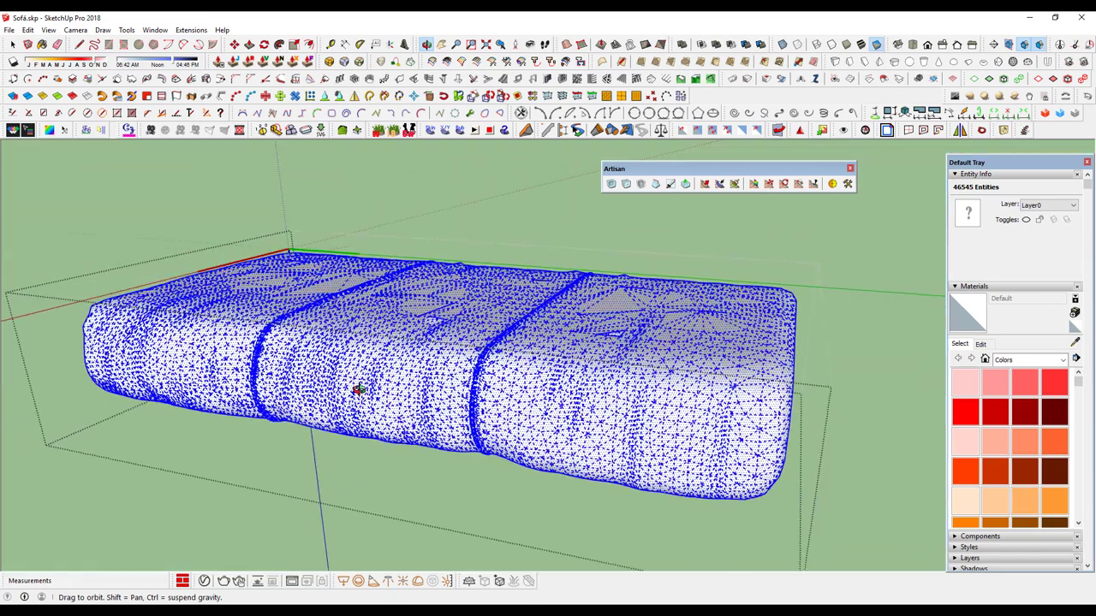
# Step: Run Reduce Polygons again on the cushion base at 50 percent reduction
pyautogui.click(834, 185)
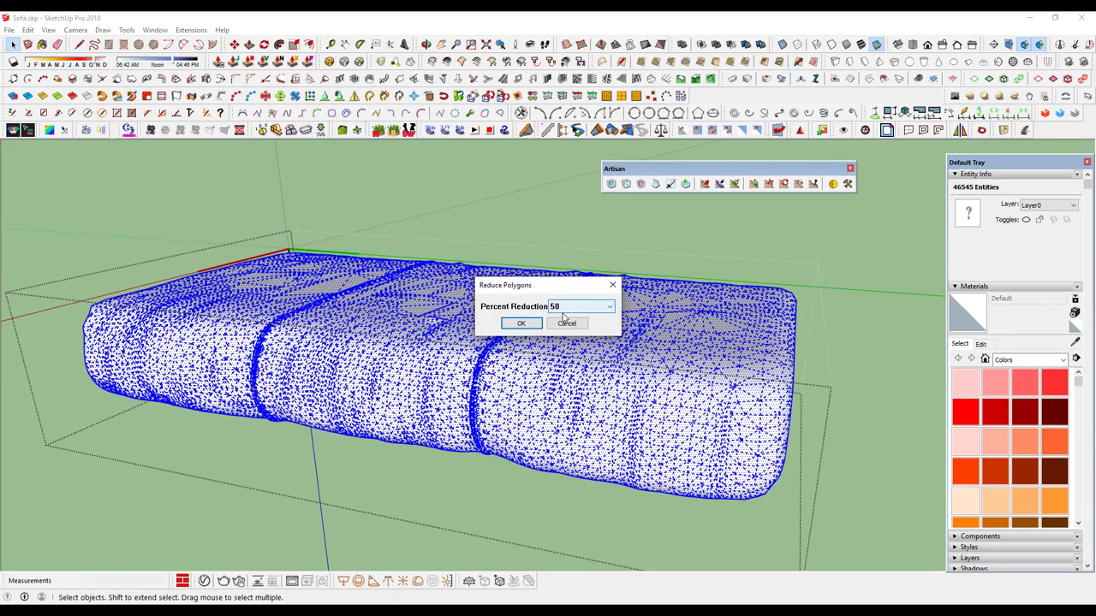
pyautogui.click(521, 322)
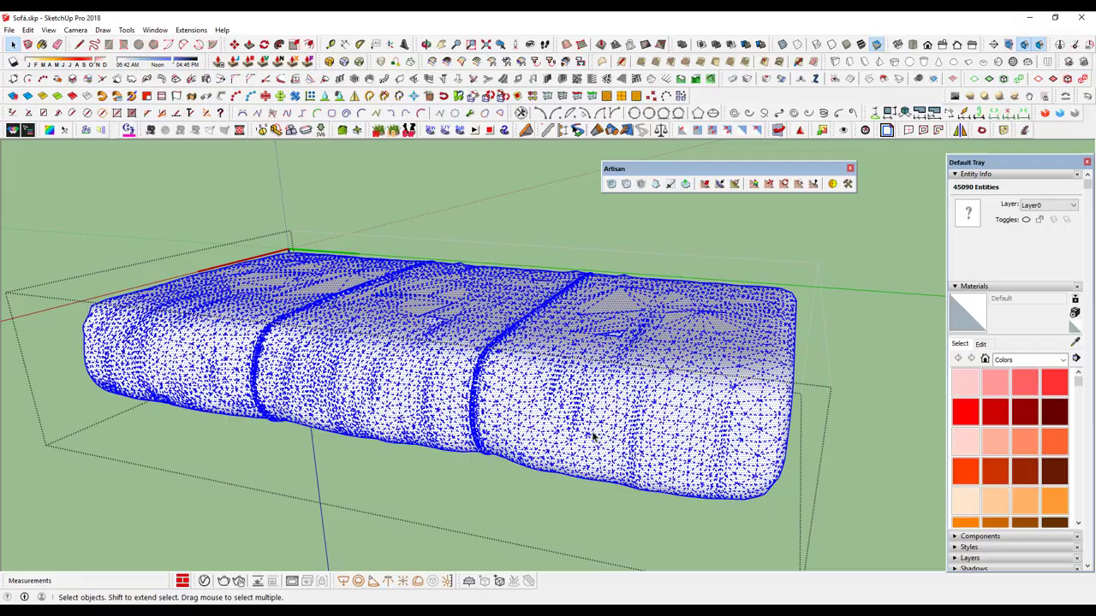
# Step: Reselect the whole cushion base mesh, then an edge beside a mesh hole
pyautogui.moveTo(579, 431)
pyautogui.mouseDown(button='middle')
pyautogui.moveTo(562, 416)
pyautogui.moveTo(552, 342)
pyautogui.moveTo(637, 340)
pyautogui.moveTo(563, 306)
pyautogui.moveTo(560, 281)
pyautogui.mouseUp(button='middle')
pyautogui.click(552, 339)
pyautogui.tripleClick(552, 340)
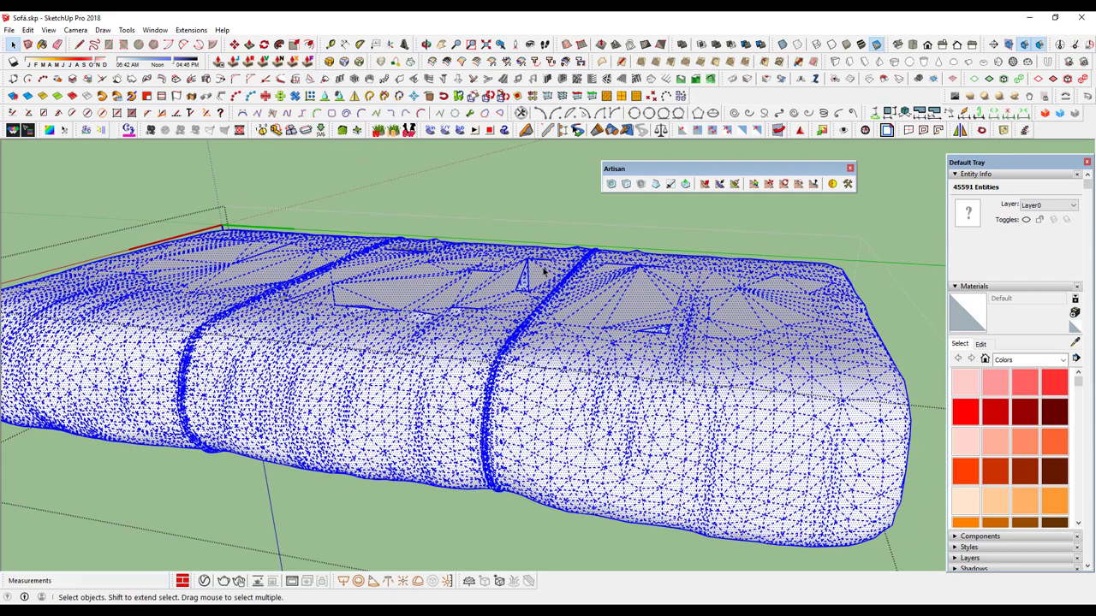
pyautogui.click(543, 270)
pyautogui.scroll(1, 526, 294)
pyautogui.scroll(2, 526, 294)
# Step: Uncheck the Profiles edge style and toggle Hidden Geometry off and back on
pyautogui.click(48, 30)
pyautogui.moveTo(73, 180)
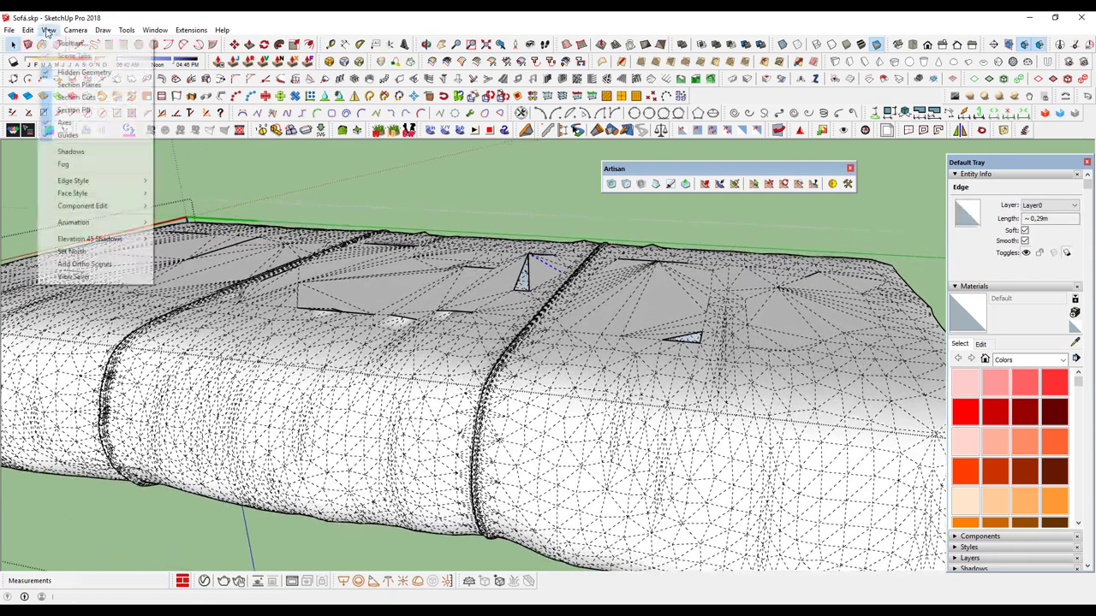
pyautogui.click(206, 213)
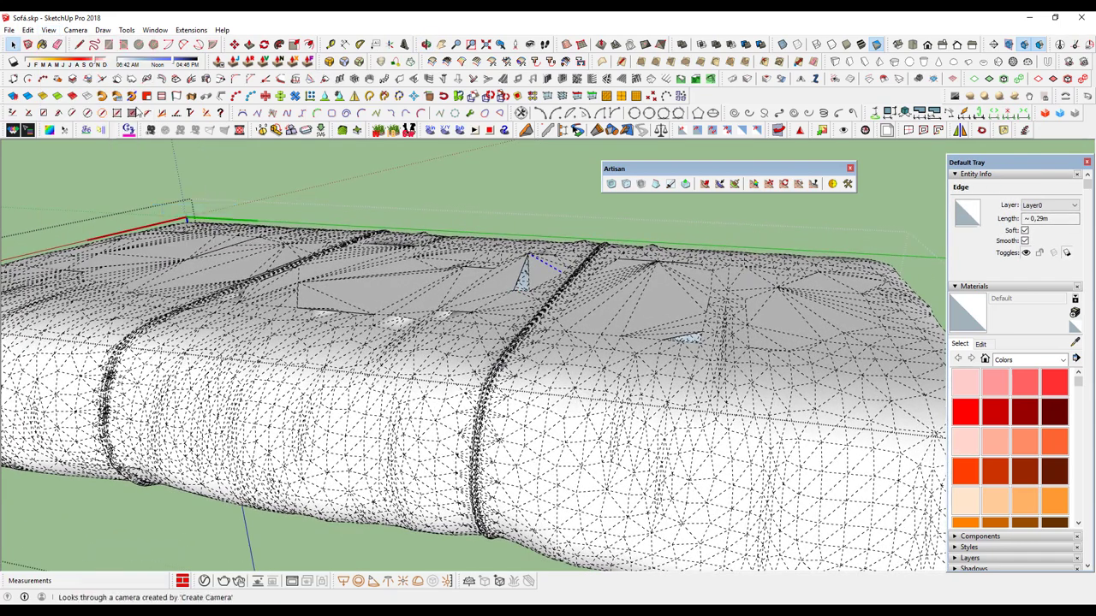
pyautogui.click(48, 30)
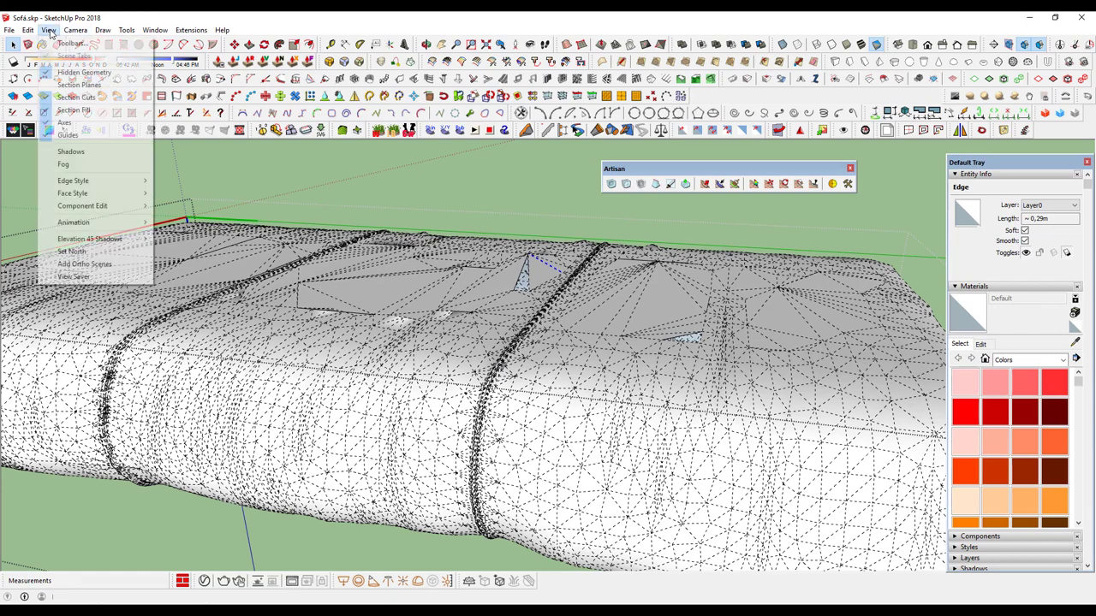
pyautogui.click(81, 71)
pyautogui.moveTo(442, 349)
pyautogui.mouseDown(button='middle')
pyautogui.moveTo(604, 366)
pyautogui.moveTo(658, 320)
pyautogui.moveTo(470, 314)
pyautogui.moveTo(536, 239)
pyautogui.moveTo(550, 151)
pyautogui.moveTo(385, 162)
pyautogui.moveTo(320, 179)
pyautogui.moveTo(479, 142)
pyautogui.moveTo(872, 180)
pyautogui.moveTo(888, 238)
pyautogui.moveTo(614, 350)
pyautogui.moveTo(521, 314)
pyautogui.moveTo(517, 258)
pyautogui.mouseUp(button='middle')
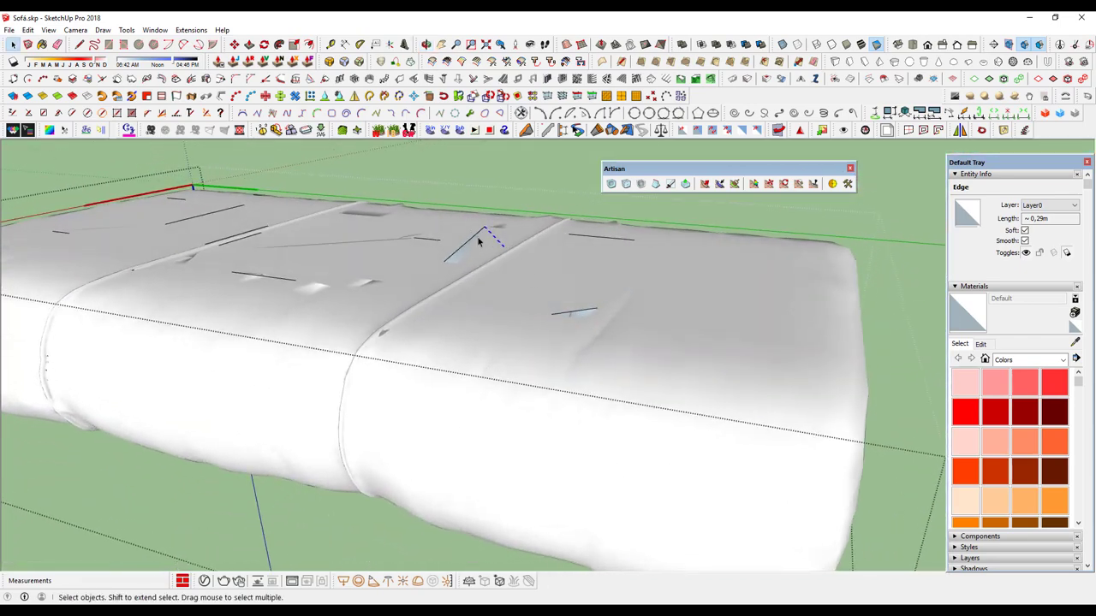
pyautogui.click(49, 30)
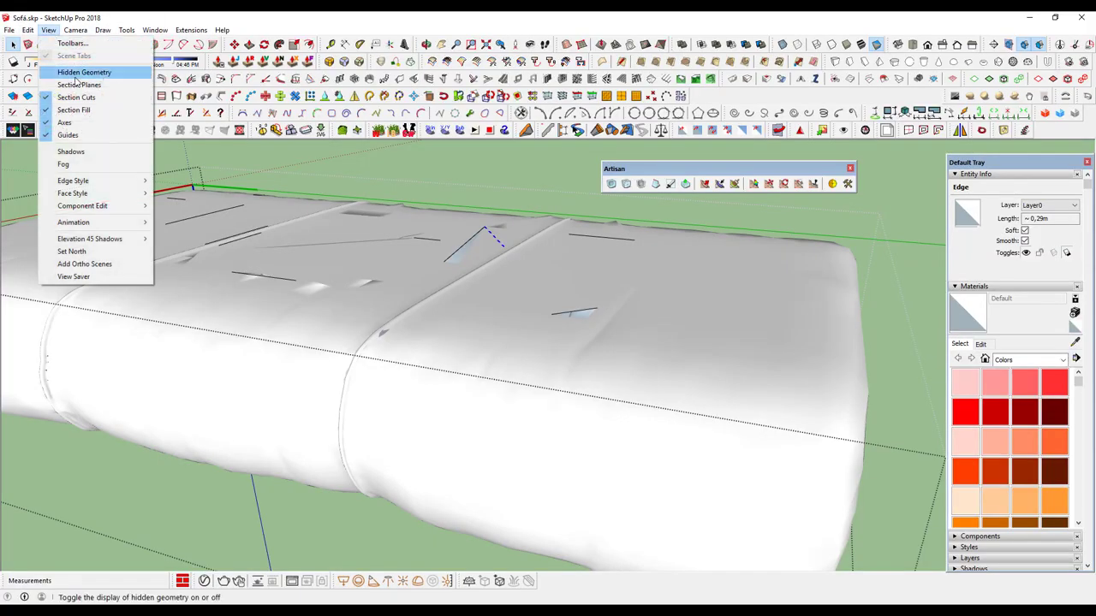
pyautogui.click(94, 74)
# Step: Window-select the mesh at the sofa's right end
pyautogui.moveTo(514, 299)
pyautogui.mouseDown(button='middle')
pyautogui.moveTo(634, 288)
pyautogui.moveTo(417, 274)
pyautogui.moveTo(548, 291)
pyautogui.moveTo(782, 276)
pyautogui.moveTo(633, 188)
pyautogui.moveTo(367, 232)
pyautogui.moveTo(489, 325)
pyautogui.moveTo(529, 274)
pyautogui.moveTo(660, 448)
pyautogui.mouseUp(button='middle')
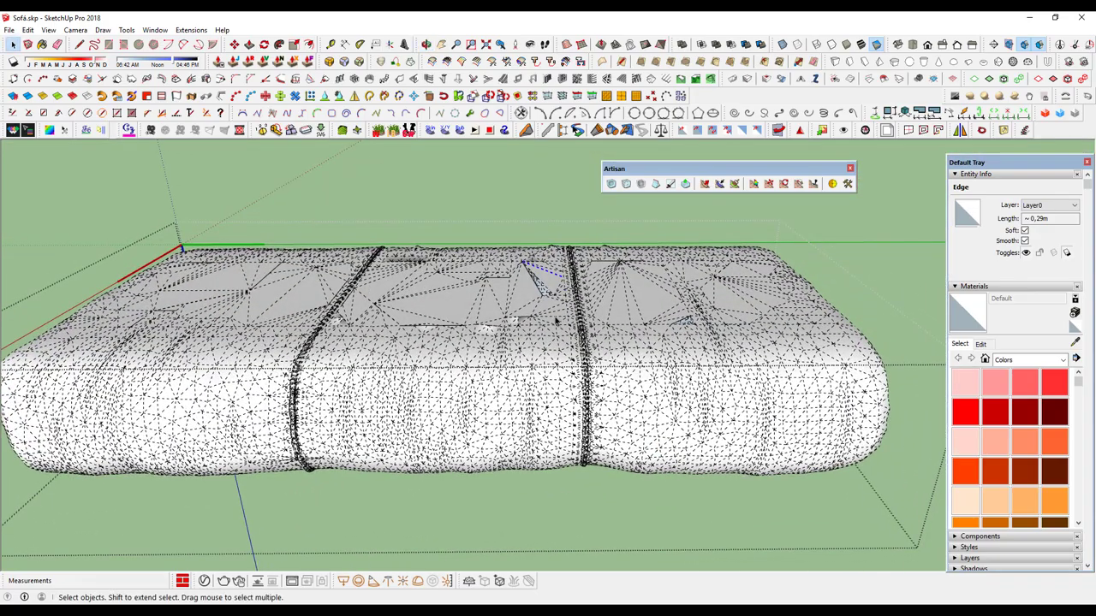
pyautogui.moveTo(555, 320)
pyautogui.mouseDown(button='middle')
pyautogui.moveTo(870, 318)
pyautogui.moveTo(745, 310)
pyautogui.moveTo(633, 249)
pyautogui.mouseUp(button='middle')
pyautogui.moveTo(583, 218); pyautogui.dragTo(769, 460)
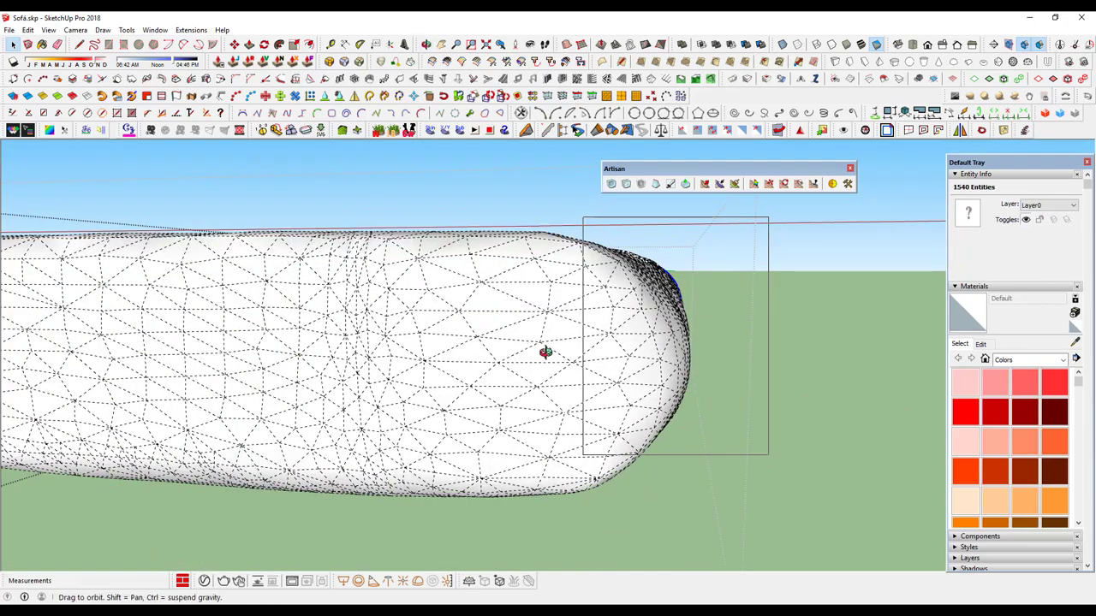
pyautogui.moveTo(545, 352)
pyautogui.mouseDown(button='middle')
pyautogui.moveTo(374, 359)
pyautogui.moveTo(717, 363)
pyautogui.mouseUp(button='middle')
pyautogui.scroll(-2, 599, 334)
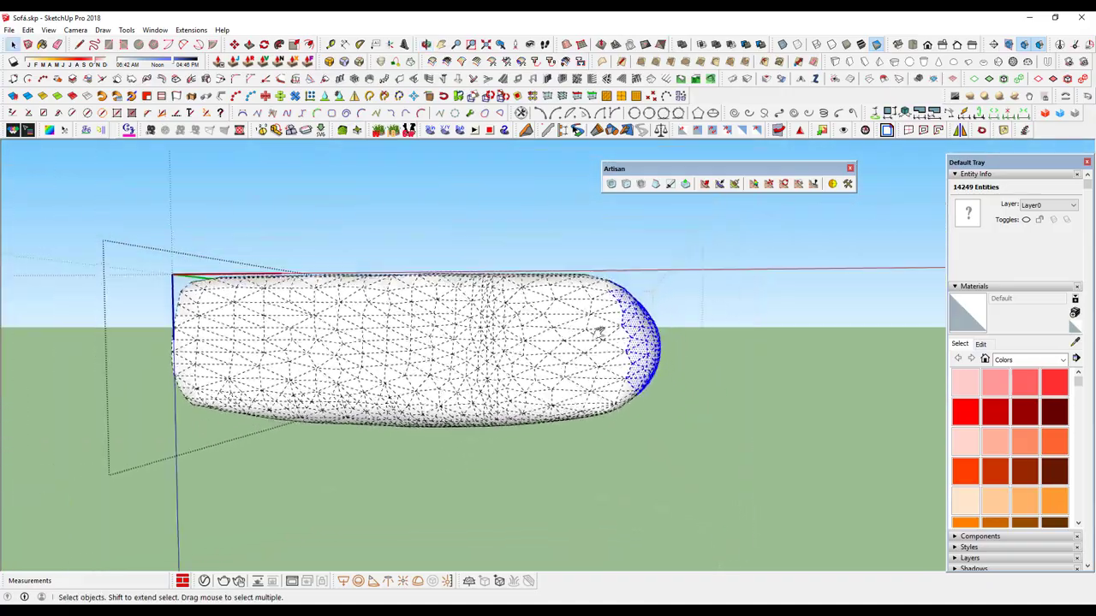
pyautogui.scroll(-1, 599, 334)
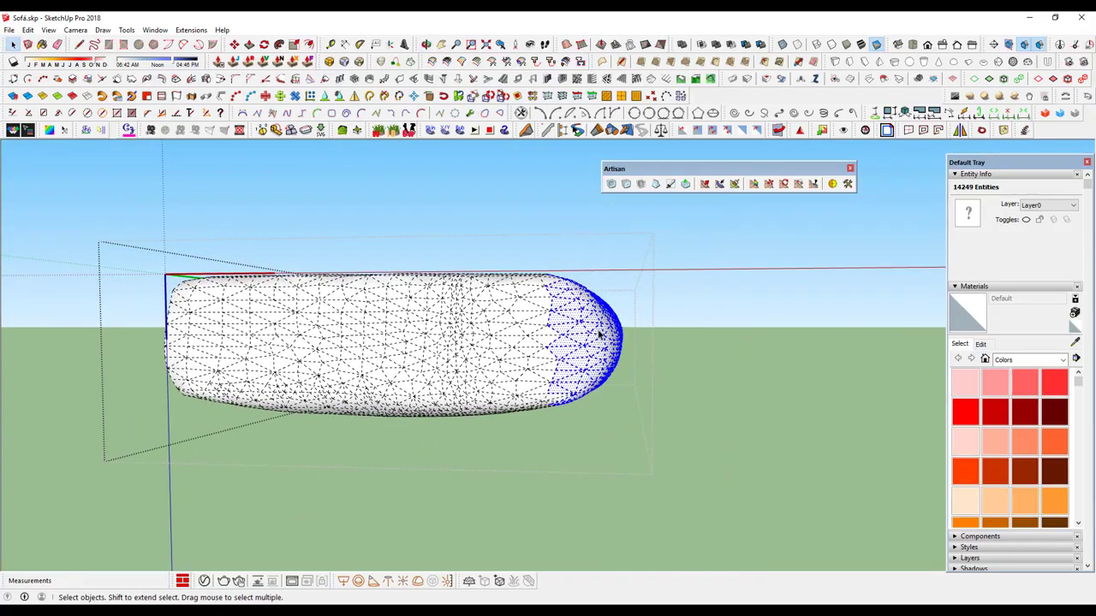
# Step: Apply another Artisan polygon reduction to the sofa mesh, thinning the seat cushion tops
pyautogui.moveTo(600, 335)
pyautogui.mouseDown(button='middle')
pyautogui.moveTo(243, 352)
pyautogui.moveTo(442, 178)
pyautogui.moveTo(372, 299)
pyautogui.moveTo(436, 322)
pyautogui.mouseUp(button='middle')
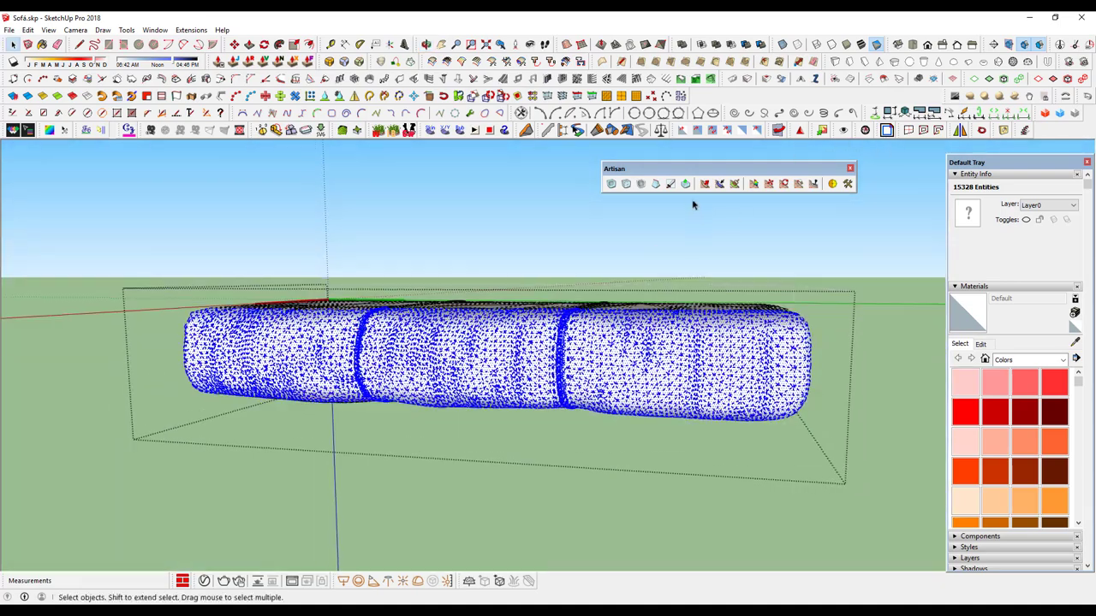
pyautogui.click(832, 184)
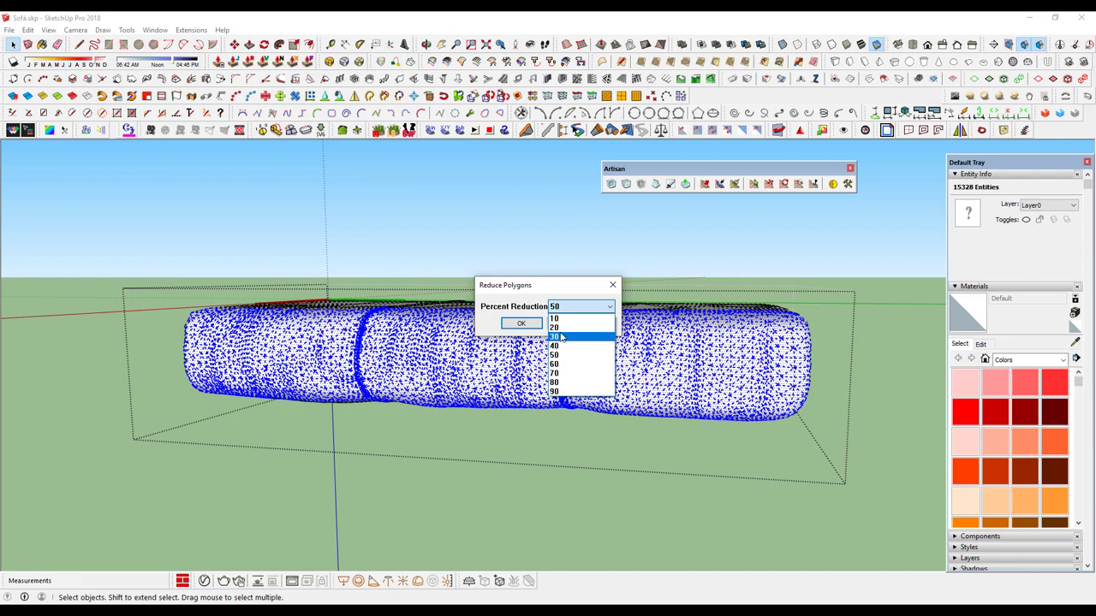
pyautogui.click(538, 327)
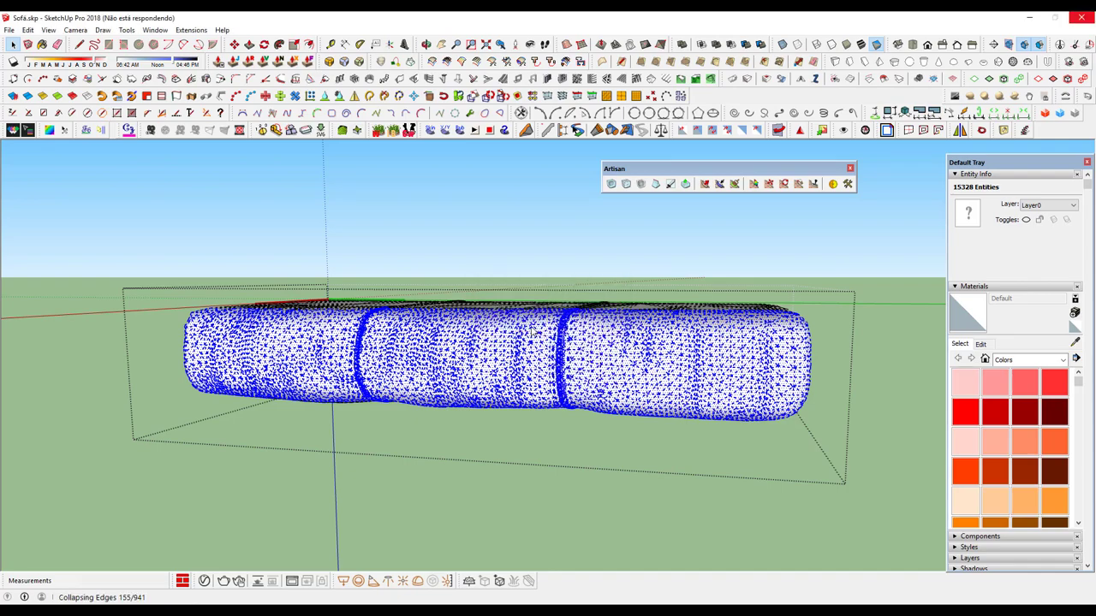
pyautogui.moveTo(471, 351)
pyautogui.mouseDown(button='middle')
pyautogui.moveTo(512, 380)
pyautogui.moveTo(696, 391)
pyautogui.moveTo(612, 396)
pyautogui.mouseUp(button='middle')
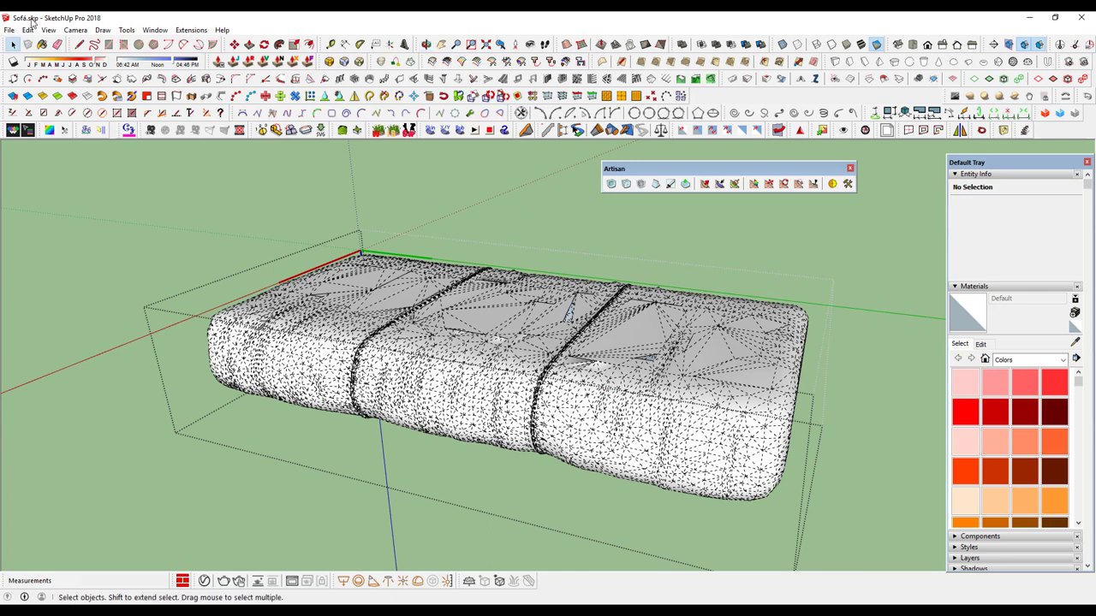
# Step: Turn off Hidden Geometry and inspect the holes and stray lines on the cushion tops
pyautogui.click(49, 30)
pyautogui.click(69, 73)
pyautogui.moveTo(445, 343)
pyautogui.mouseDown(button='middle')
pyautogui.moveTo(486, 343)
pyautogui.moveTo(489, 208)
pyautogui.mouseUp(button='middle')
pyautogui.moveTo(487, 266); pyautogui.dragTo(368, 313, button='middle')
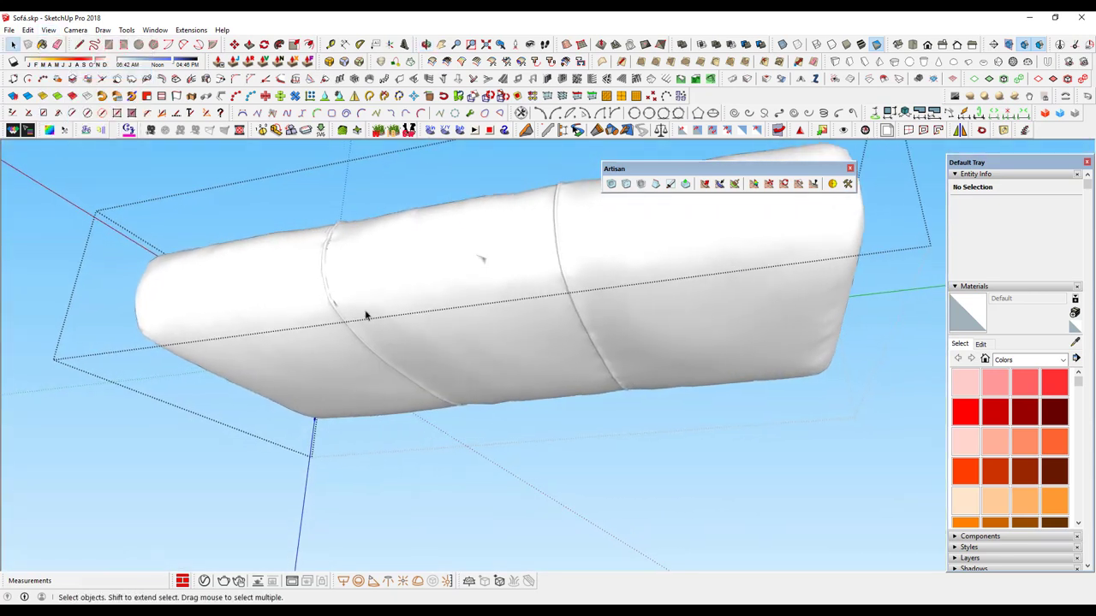
pyautogui.scroll(3, 317, 286)
pyautogui.scroll(2, 257, 317)
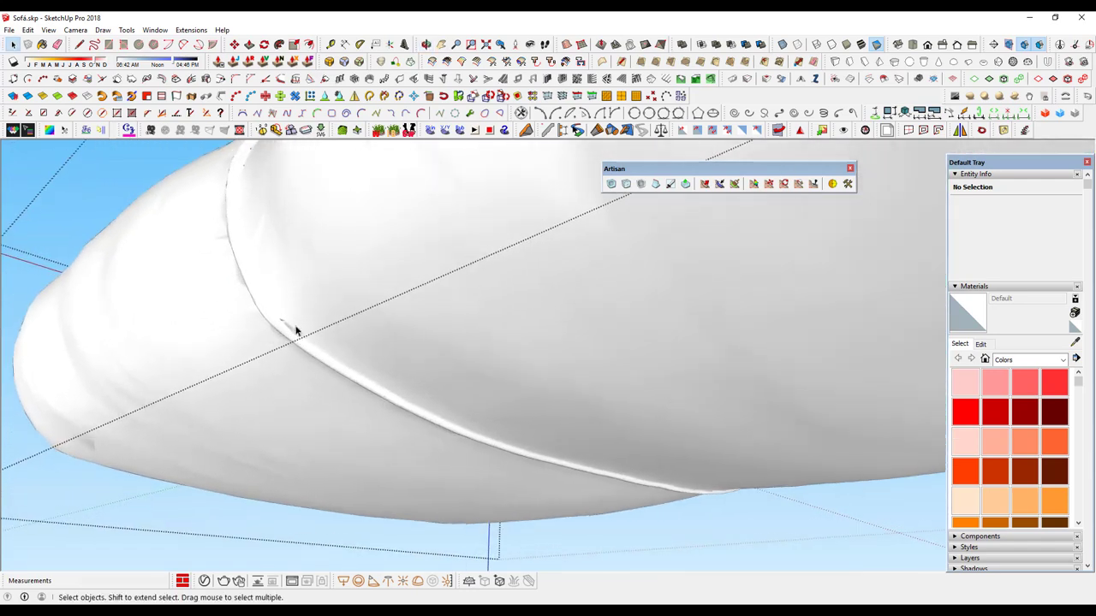
pyautogui.moveTo(296, 325)
pyautogui.mouseDown(button='middle')
pyautogui.moveTo(516, 355)
pyautogui.moveTo(293, 388)
pyautogui.moveTo(437, 448)
pyautogui.moveTo(642, 430)
pyautogui.moveTo(625, 306)
pyautogui.moveTo(594, 279)
pyautogui.moveTo(587, 306)
pyautogui.mouseUp(button='middle')
pyautogui.scroll(-2, 594, 278)
pyautogui.scroll(2, 592, 318)
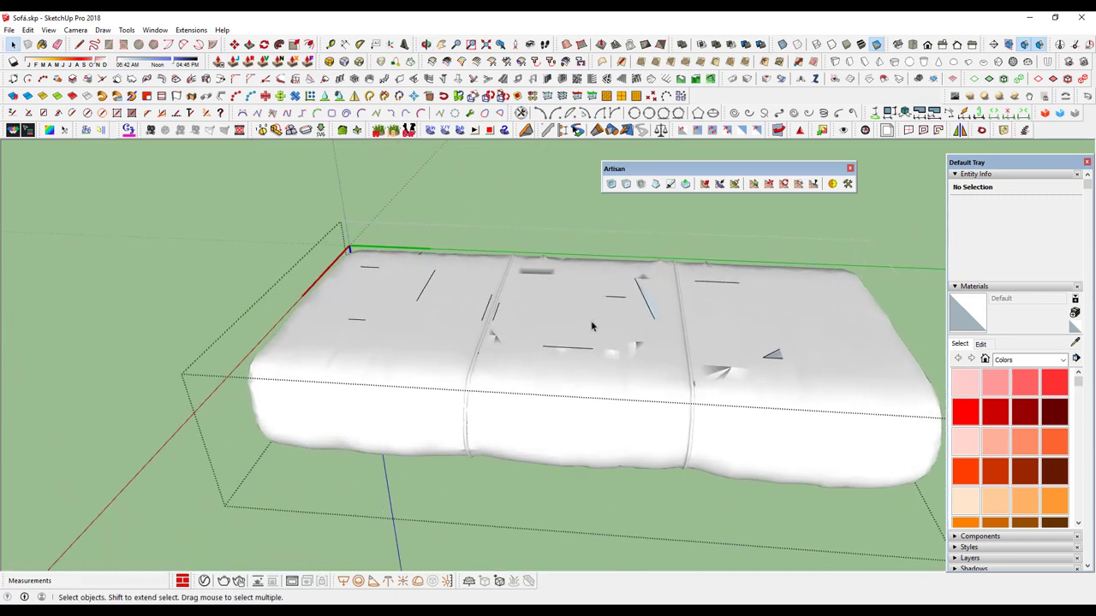
pyautogui.scroll(2, 591, 317)
# Step: Turn Hidden Geometry back on and zoom in on the large triangular hole in a cushion top
pyautogui.click(48, 31)
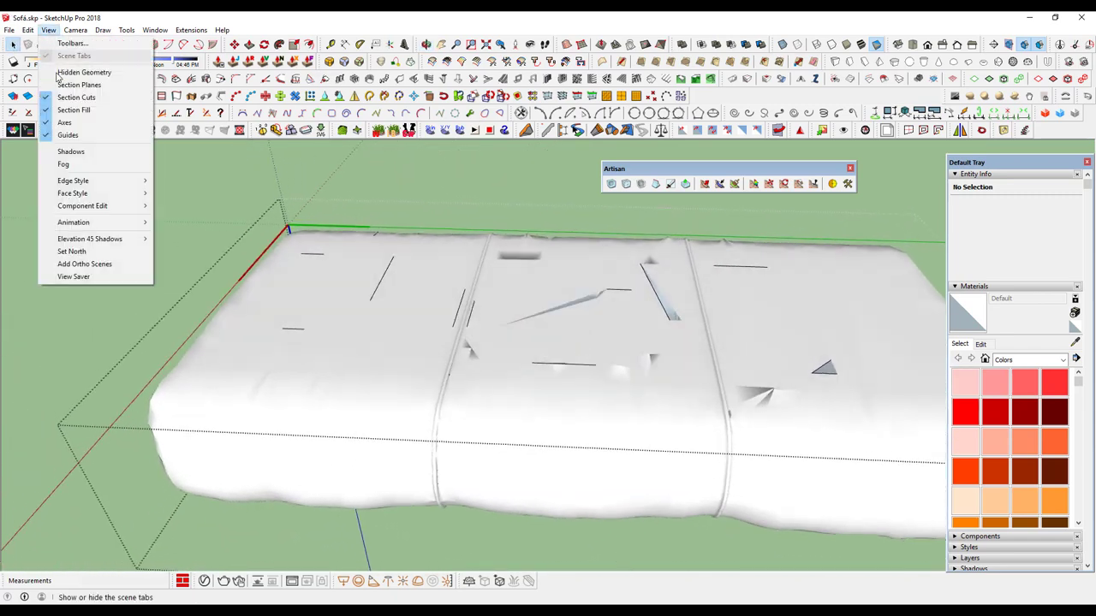
pyautogui.click(84, 74)
pyautogui.scroll(2, 567, 318)
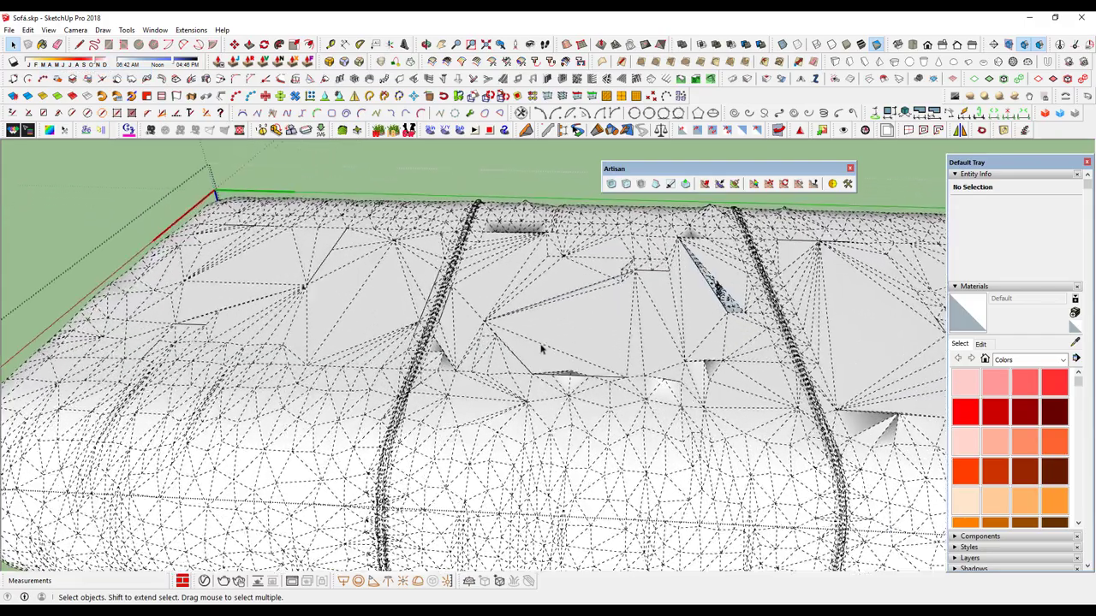
pyautogui.scroll(2, 542, 345)
pyautogui.scroll(1, 428, 472)
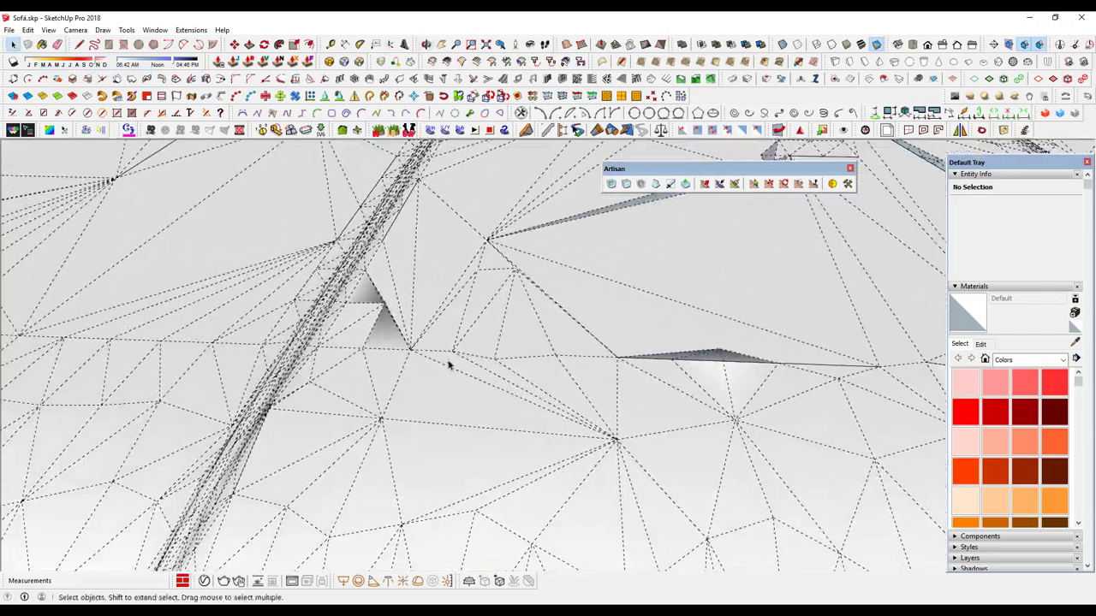
pyautogui.click(390, 316)
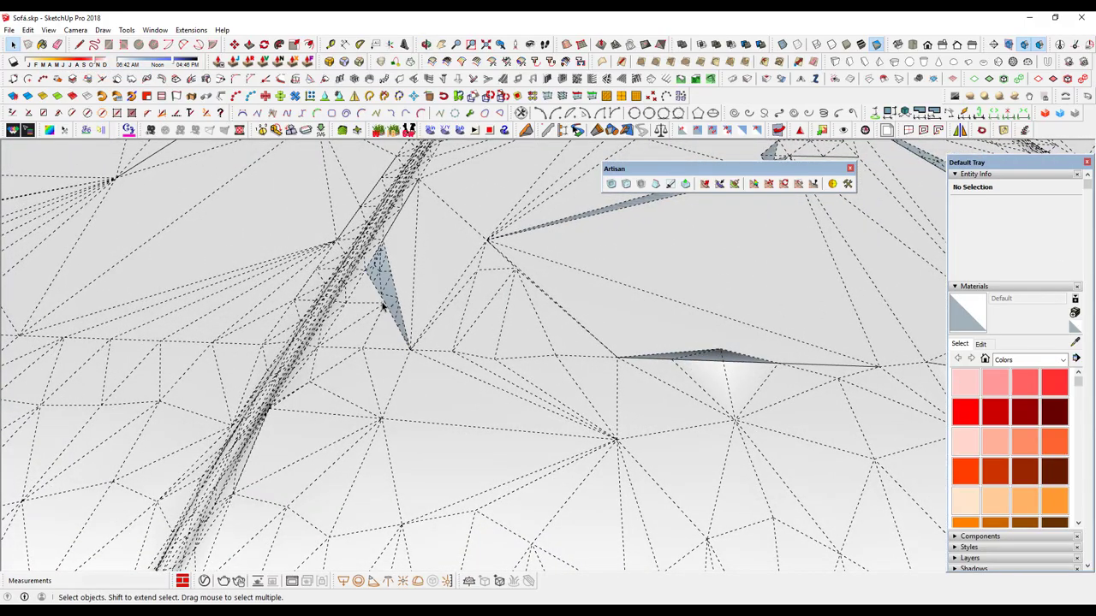
pyautogui.press('l')
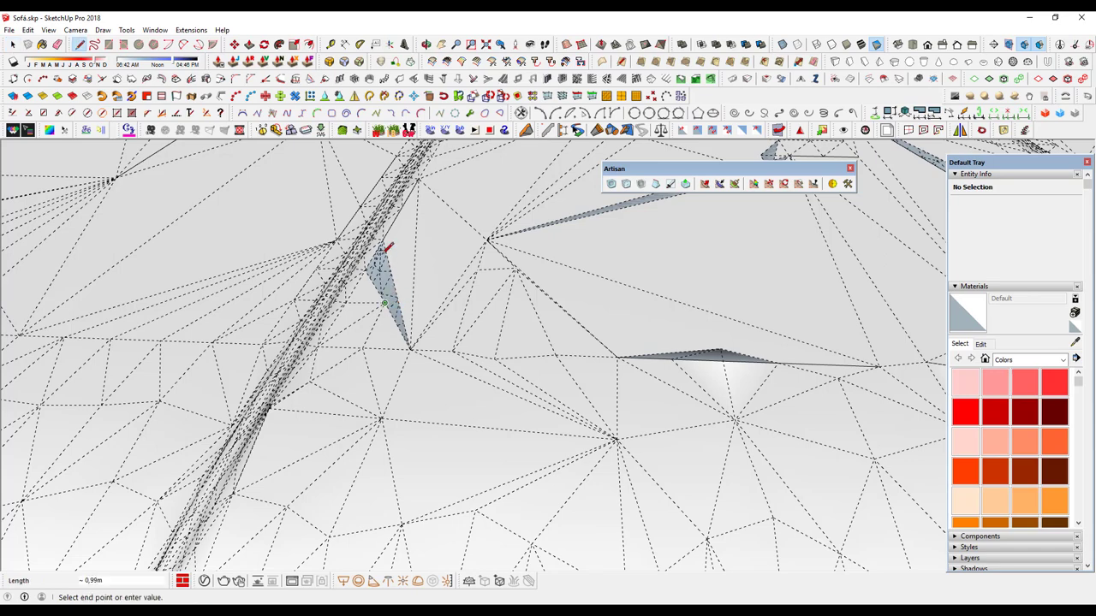
pyautogui.press('space')
pyautogui.moveTo(670, 327)
pyautogui.mouseDown(button='middle')
pyautogui.moveTo(453, 284)
pyautogui.moveTo(622, 291)
pyautogui.moveTo(502, 255)
pyautogui.mouseUp(button='middle')
# Step: Delete the stray and corner edges, then draw a line closing the hole into a face
pyautogui.click(562, 230)
pyautogui.keyDown('shift'); pyautogui.moveTo(562, 229); pyautogui.dragTo(560, 282, button='middle'); pyautogui.keyUp('shift')
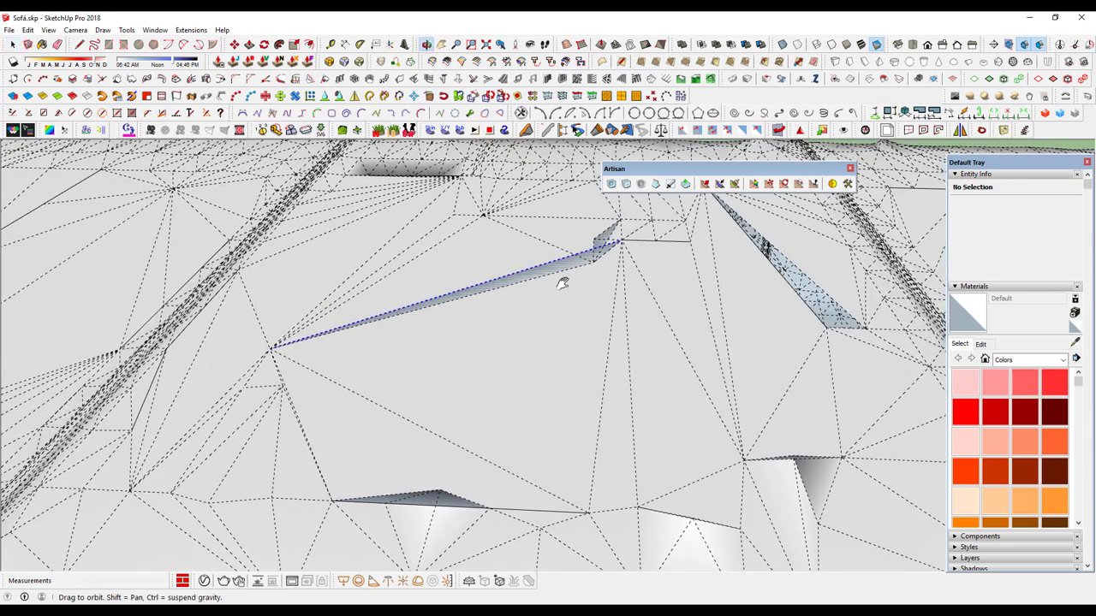
pyautogui.press('Delete')
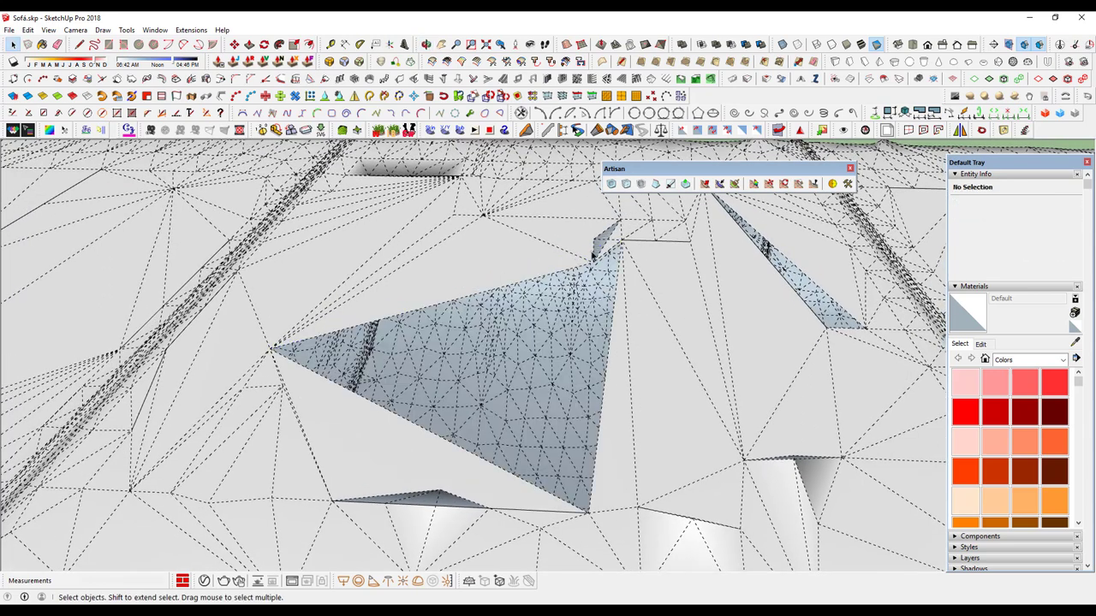
pyautogui.click(604, 248)
pyautogui.press('Delete')
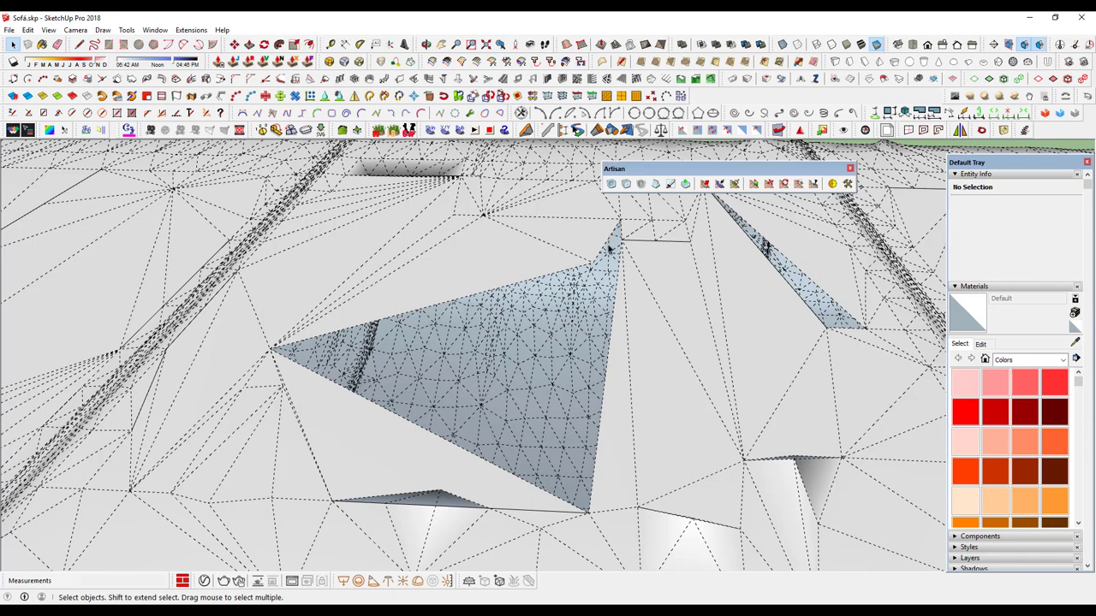
pyautogui.click(587, 512)
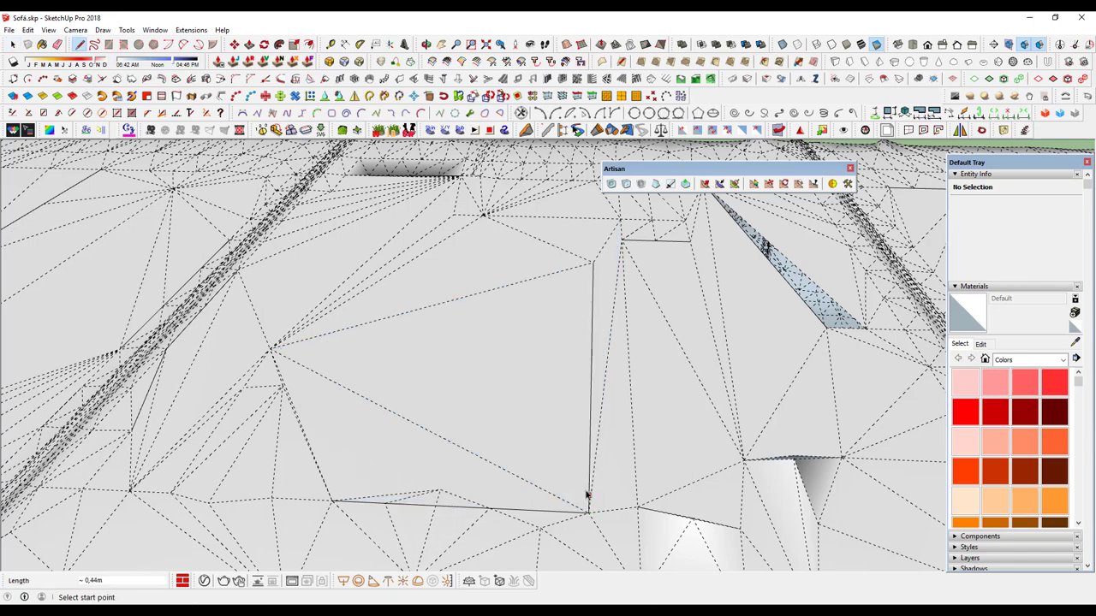
pyautogui.press('space')
pyautogui.moveTo(480, 496)
pyautogui.mouseDown(button='middle')
pyautogui.moveTo(521, 335)
pyautogui.moveTo(497, 342)
pyautogui.mouseUp(button='middle')
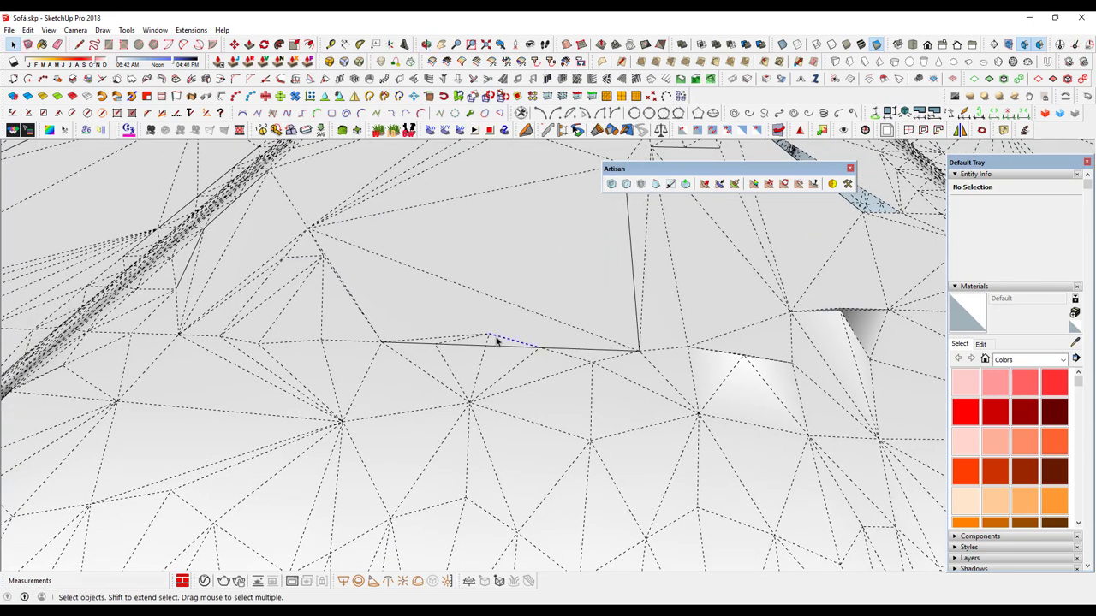
# Step: Draw lines from the hole's edge to split the neighbouring face near the fold
pyautogui.click(496, 341)
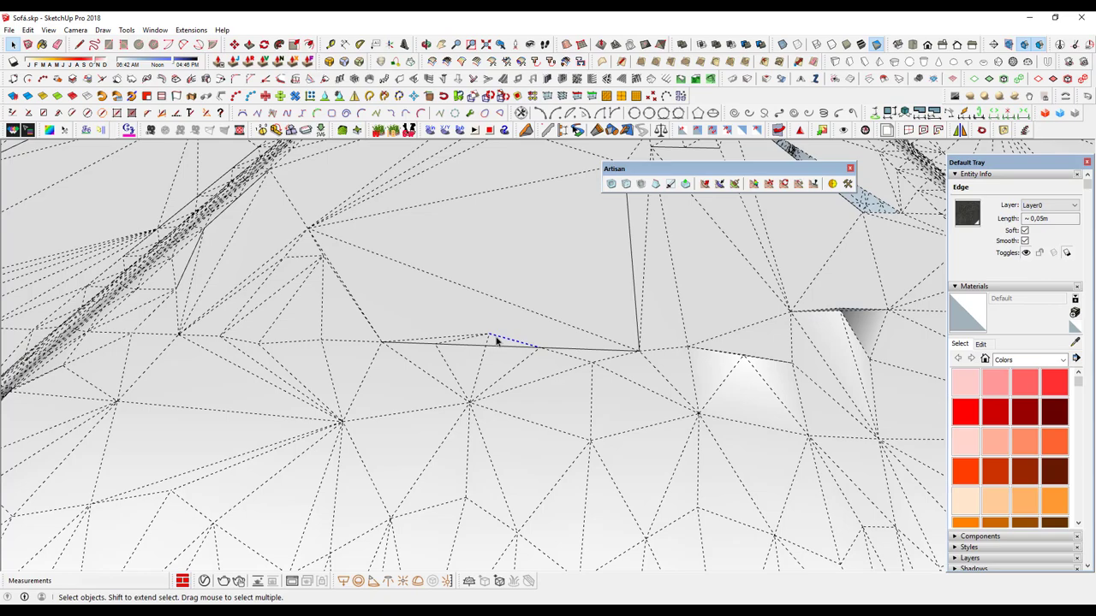
pyautogui.moveTo(533, 355)
pyautogui.mouseDown(button='middle')
pyautogui.moveTo(570, 320)
pyautogui.moveTo(643, 328)
pyautogui.moveTo(643, 368)
pyautogui.mouseUp(button='middle')
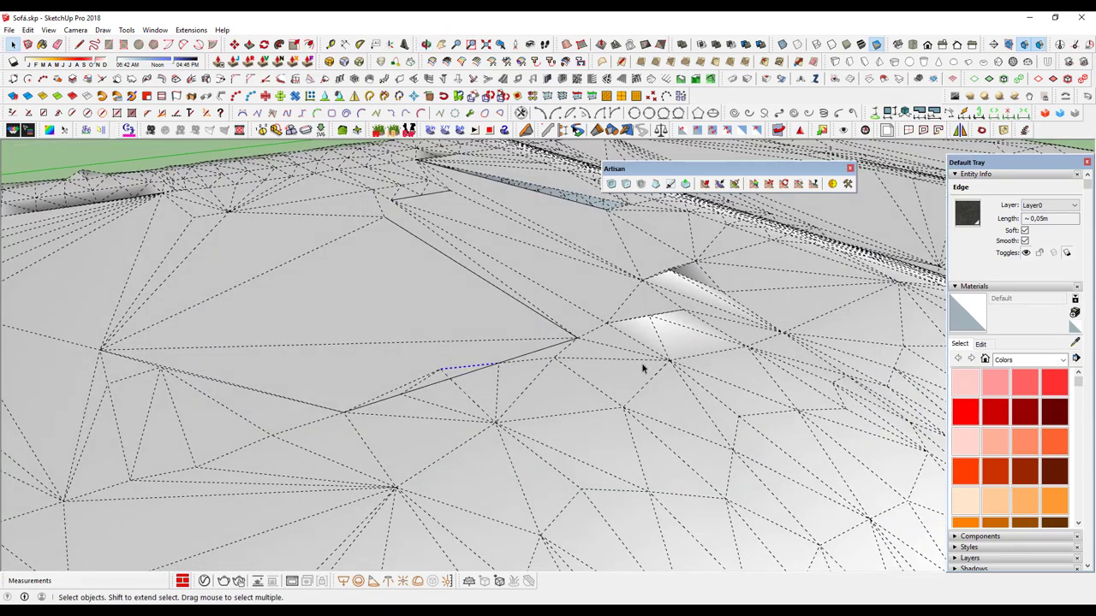
pyautogui.moveTo(456, 379); pyautogui.dragTo(450, 385, button='middle')
pyautogui.click(464, 378)
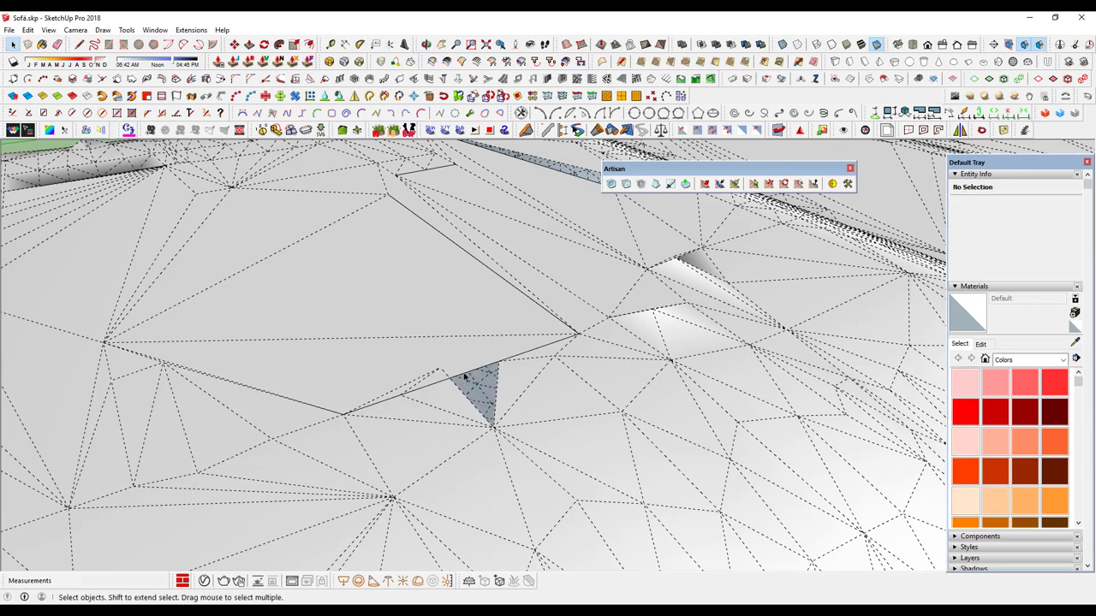
pyautogui.click(434, 382)
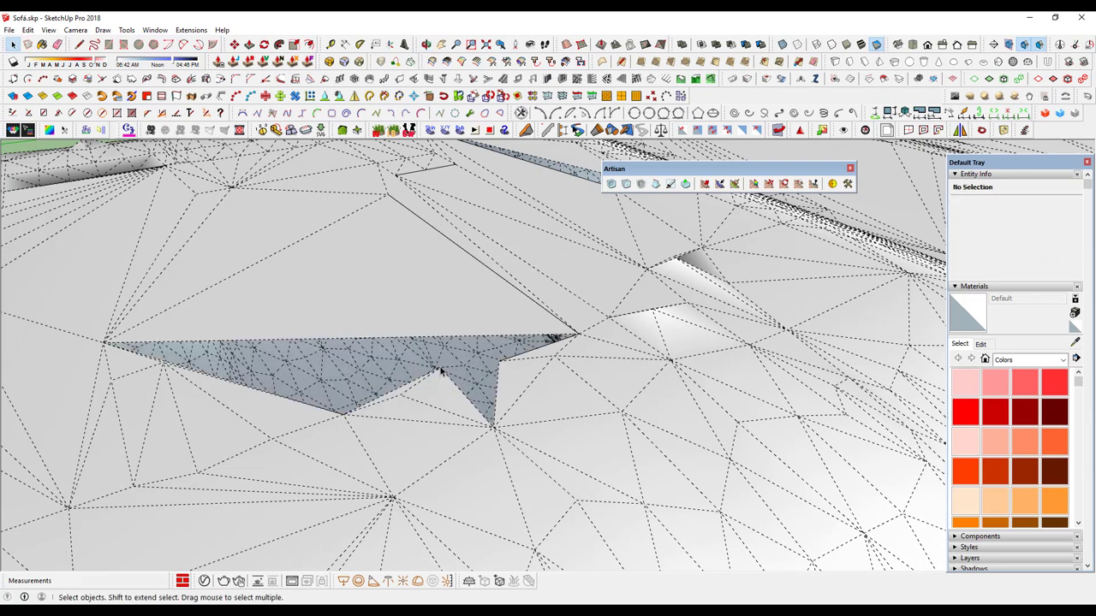
pyautogui.press('l')
pyautogui.click(470, 368)
pyautogui.click(506, 360)
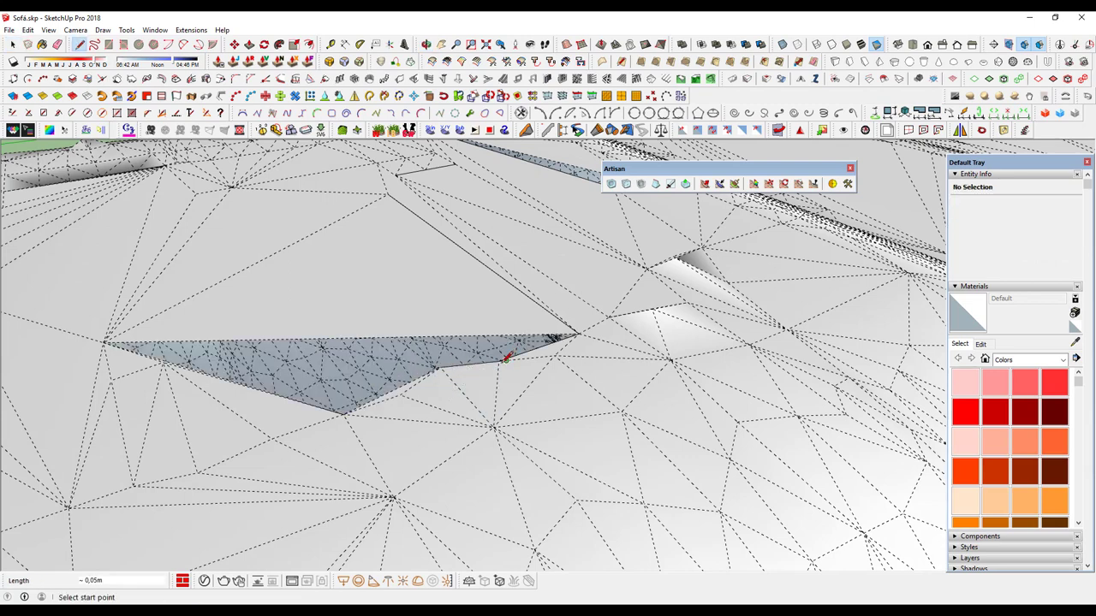
pyautogui.click(501, 359)
pyautogui.press('space')
pyautogui.moveTo(446, 358)
pyautogui.mouseDown(button='middle')
pyautogui.moveTo(474, 423)
pyautogui.moveTo(837, 386)
pyautogui.moveTo(588, 433)
pyautogui.moveTo(463, 342)
pyautogui.moveTo(508, 299)
pyautogui.moveTo(594, 351)
pyautogui.moveTo(411, 359)
pyautogui.moveTo(567, 340)
pyautogui.moveTo(672, 374)
pyautogui.moveTo(291, 310)
pyautogui.mouseUp(button='middle')
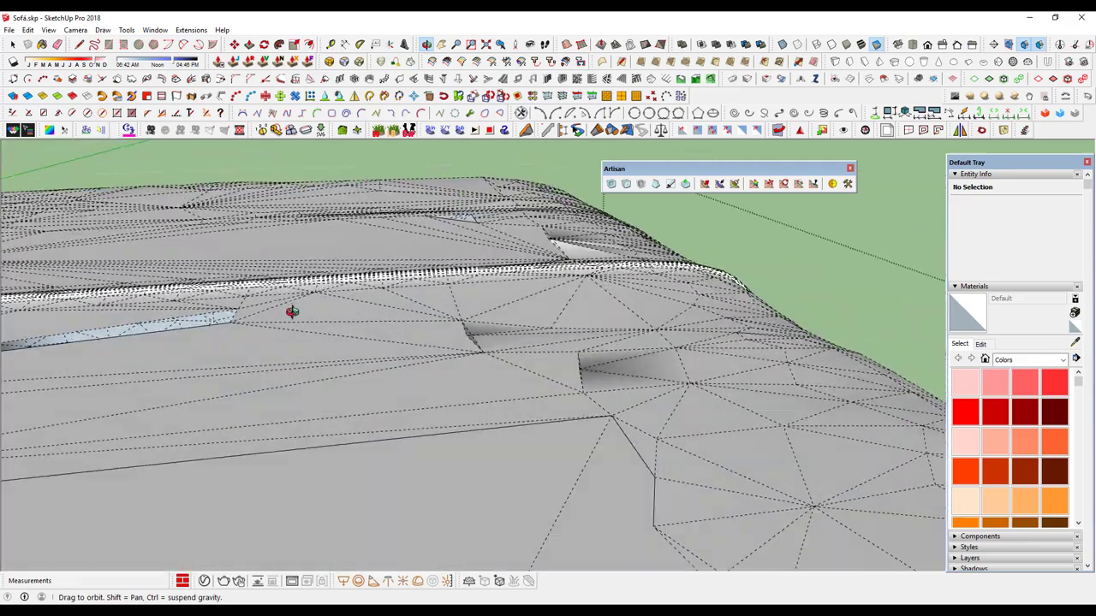
pyautogui.moveTo(514, 248)
pyautogui.mouseDown(button='middle')
pyautogui.moveTo(453, 326)
pyautogui.moveTo(338, 306)
pyautogui.moveTo(350, 447)
pyautogui.moveTo(333, 420)
pyautogui.moveTo(359, 402)
pyautogui.mouseUp(button='middle')
# Step: Move the floating tool palette off the view, tidy the toolbars, and switch to textured display
pyautogui.moveTo(777, 169); pyautogui.dragTo(854, 88)
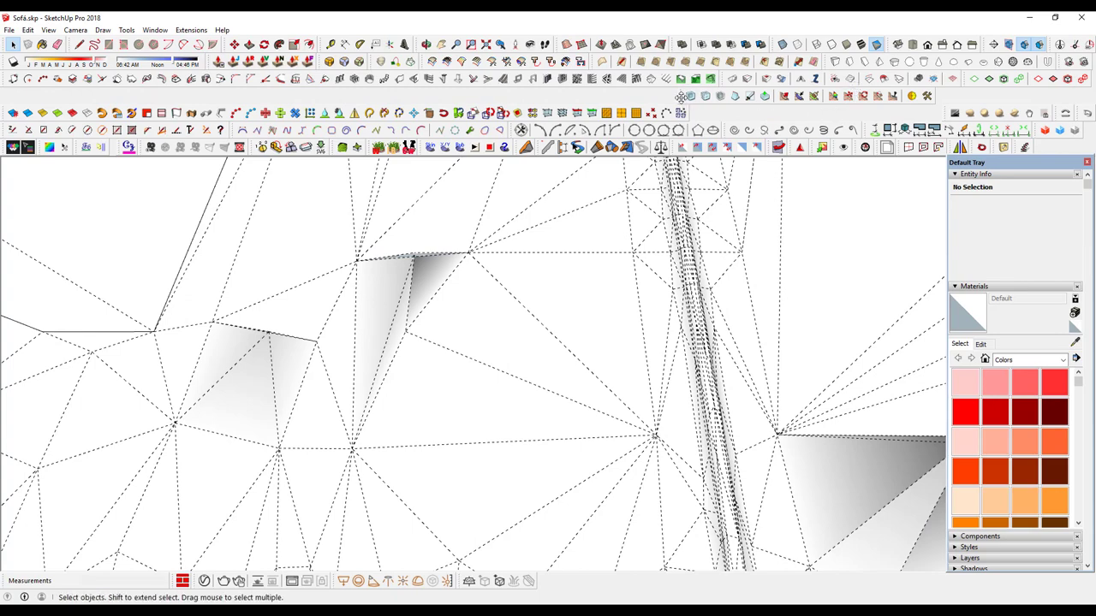
pyautogui.moveTo(681, 96); pyautogui.dragTo(695, 113)
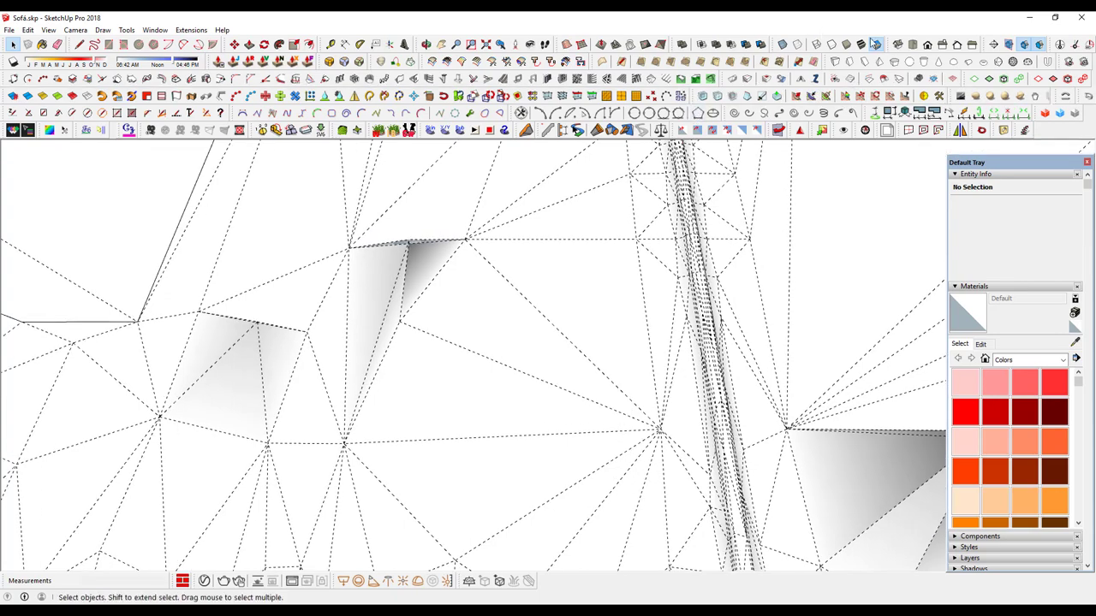
pyautogui.moveTo(466, 277)
pyautogui.mouseDown(button='middle')
pyautogui.moveTo(457, 177)
pyautogui.moveTo(286, 299)
pyautogui.moveTo(562, 299)
pyautogui.mouseUp(button='middle')
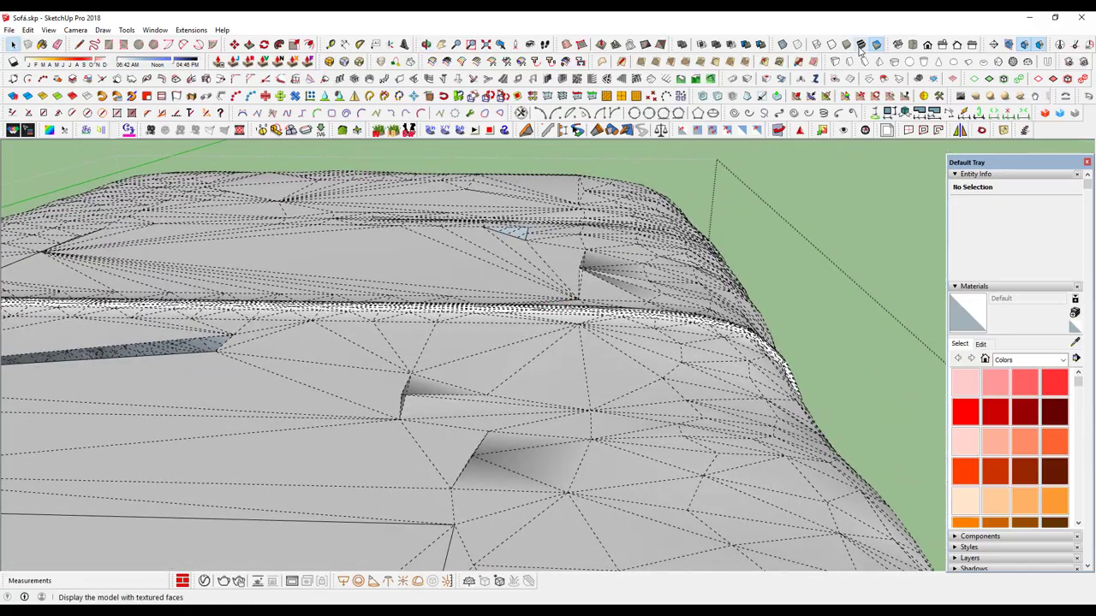
pyautogui.click(860, 44)
pyautogui.moveTo(699, 369)
pyautogui.mouseDown(button='middle')
pyautogui.moveTo(641, 399)
pyautogui.moveTo(519, 308)
pyautogui.moveTo(281, 336)
pyautogui.moveTo(342, 402)
pyautogui.mouseUp(button='middle')
# Step: Switch to Monochrome, delete the first dent's edge and triangle, and patch the merged hole
pyautogui.click(877, 45)
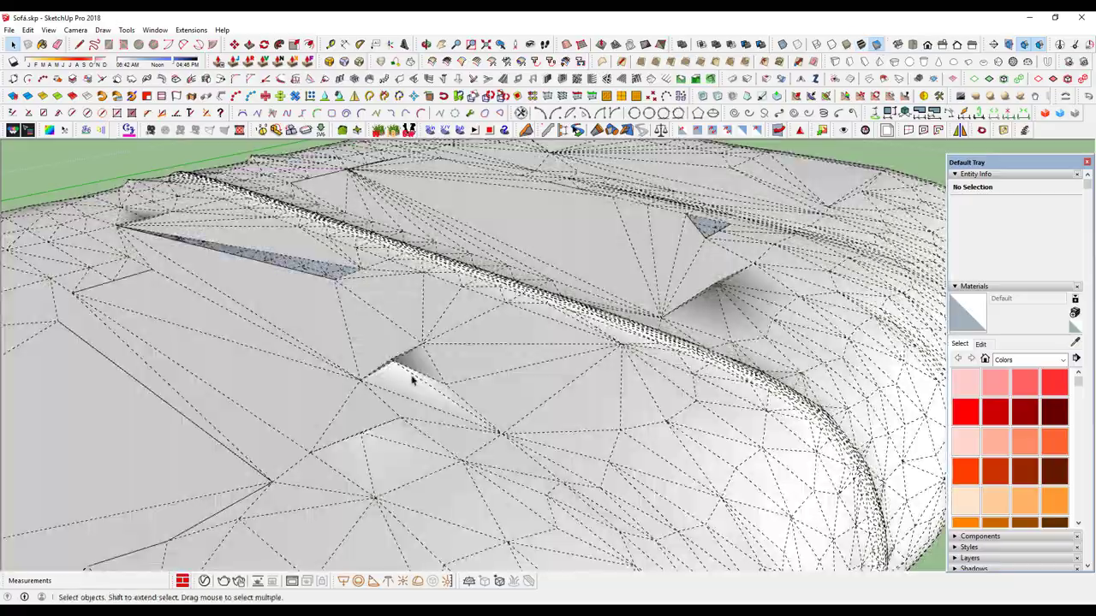
pyautogui.moveTo(411, 380)
pyautogui.mouseDown(button='middle')
pyautogui.moveTo(739, 362)
pyautogui.moveTo(565, 269)
pyautogui.moveTo(340, 289)
pyautogui.moveTo(333, 374)
pyautogui.moveTo(604, 401)
pyautogui.moveTo(851, 345)
pyautogui.moveTo(822, 286)
pyautogui.moveTo(710, 421)
pyautogui.moveTo(624, 276)
pyautogui.mouseUp(button='middle')
pyautogui.scroll(3, 501, 367)
pyautogui.scroll(2, 517, 347)
pyautogui.moveTo(517, 347)
pyautogui.mouseDown(button='middle')
pyautogui.moveTo(577, 338)
pyautogui.moveTo(530, 315)
pyautogui.mouseUp(button='middle')
pyautogui.click(505, 322)
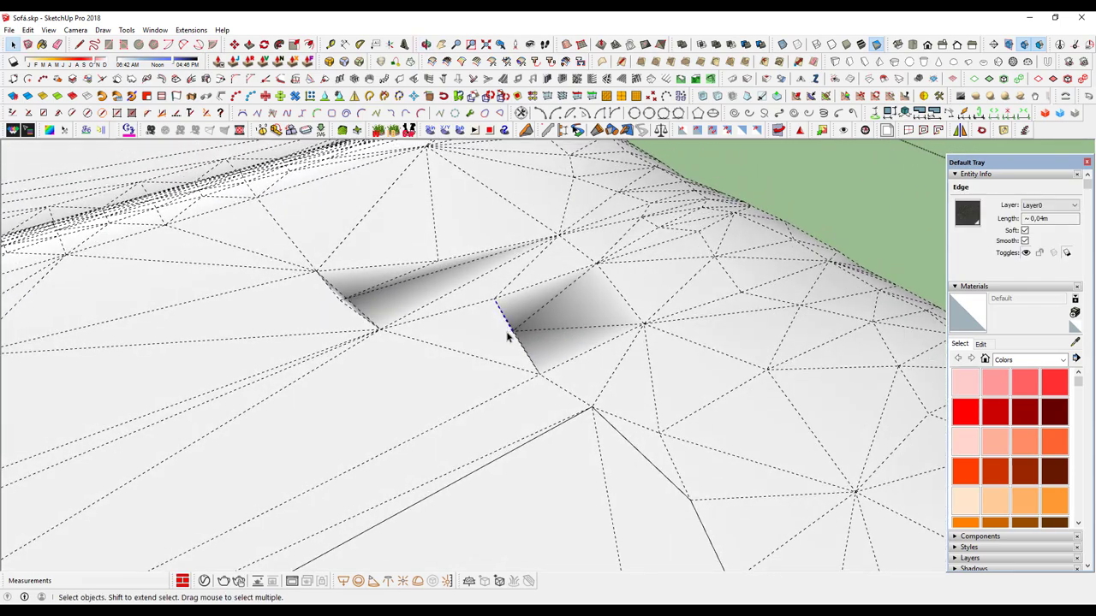
pyautogui.press('Delete')
pyautogui.moveTo(522, 347); pyautogui.dragTo(536, 317, button='middle')
pyautogui.click(535, 327)
pyautogui.press('Delete')
pyautogui.press('l')
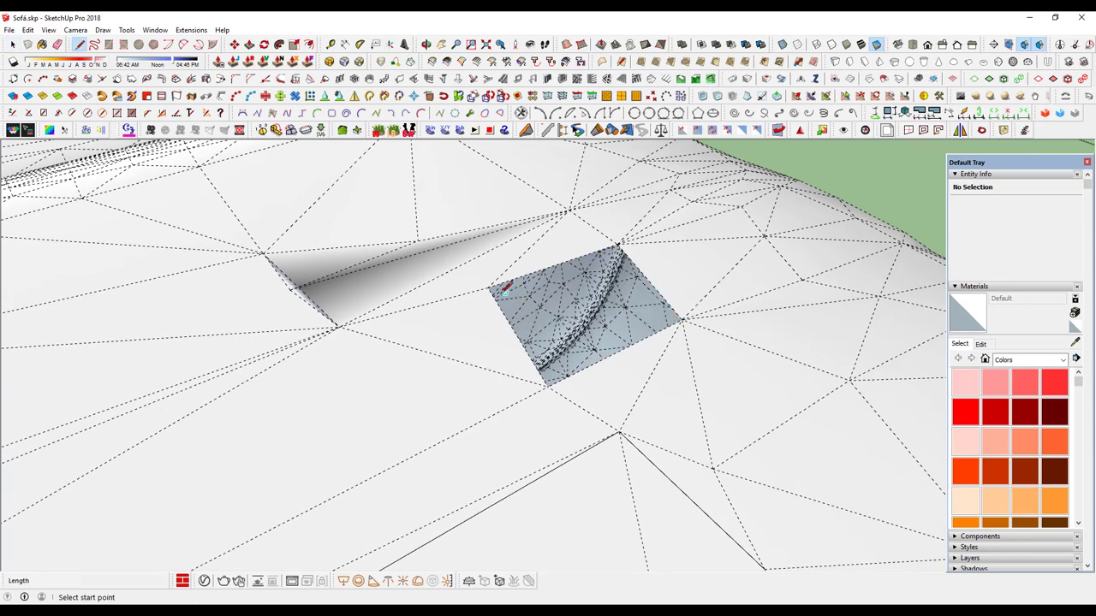
pyautogui.press('space')
# Step: Open the next dent and draw patch lines across it and the remaining sliver gap
pyautogui.moveTo(677, 303)
pyautogui.mouseDown(button='middle')
pyautogui.moveTo(389, 282)
pyautogui.moveTo(513, 334)
pyautogui.moveTo(483, 351)
pyautogui.mouseUp(button='middle')
pyautogui.click(473, 349)
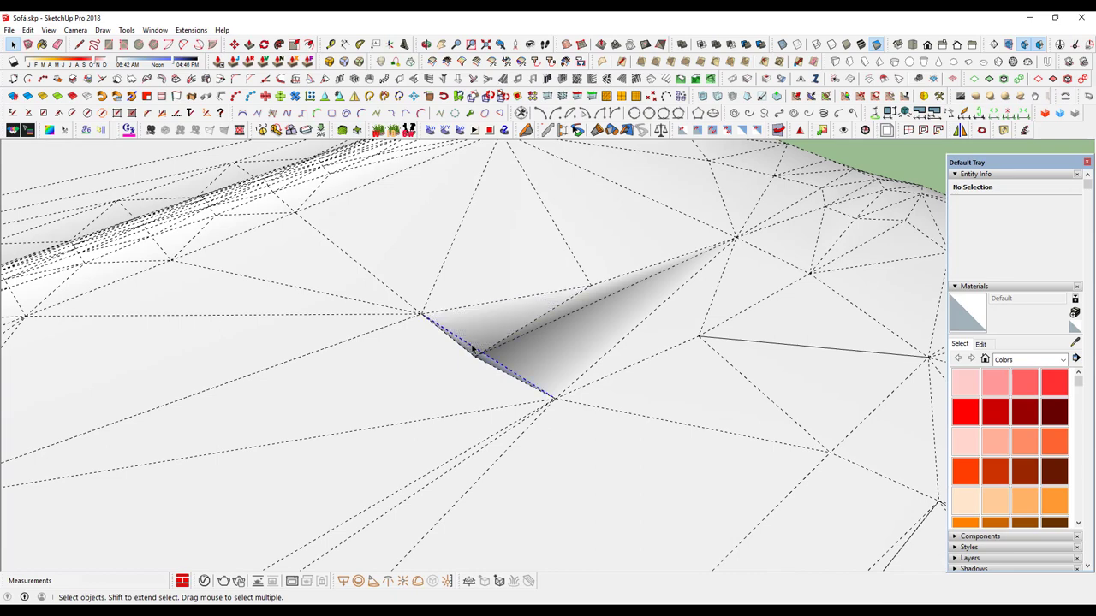
pyautogui.press('Delete')
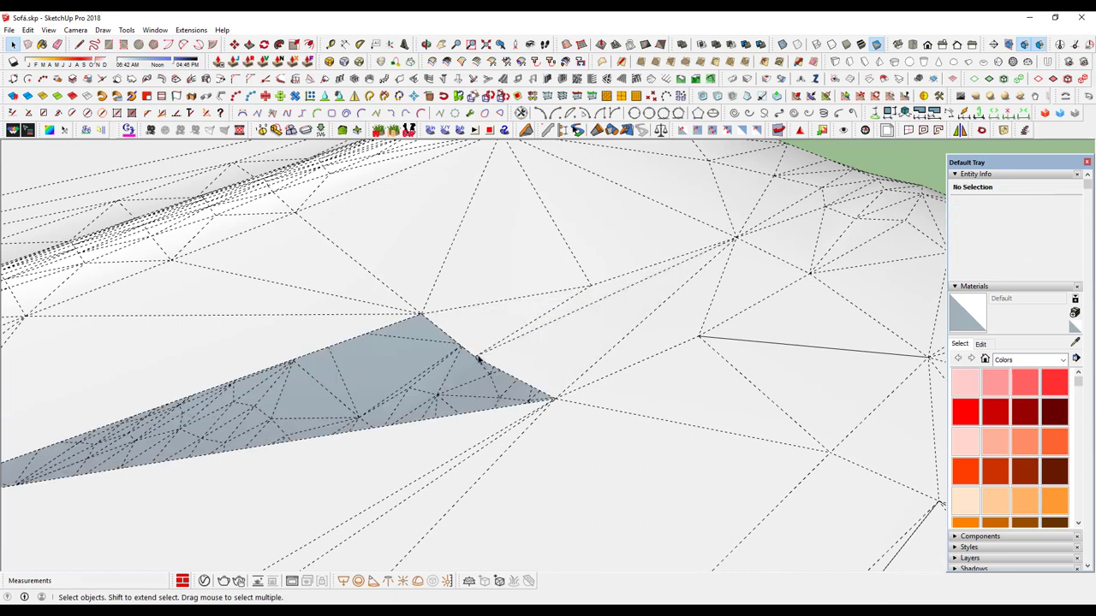
pyautogui.press('l')
pyautogui.click(482, 350)
pyautogui.moveTo(551, 333)
pyautogui.mouseDown(button='middle')
pyautogui.moveTo(629, 284)
pyautogui.moveTo(337, 446)
pyautogui.mouseUp(button='middle')
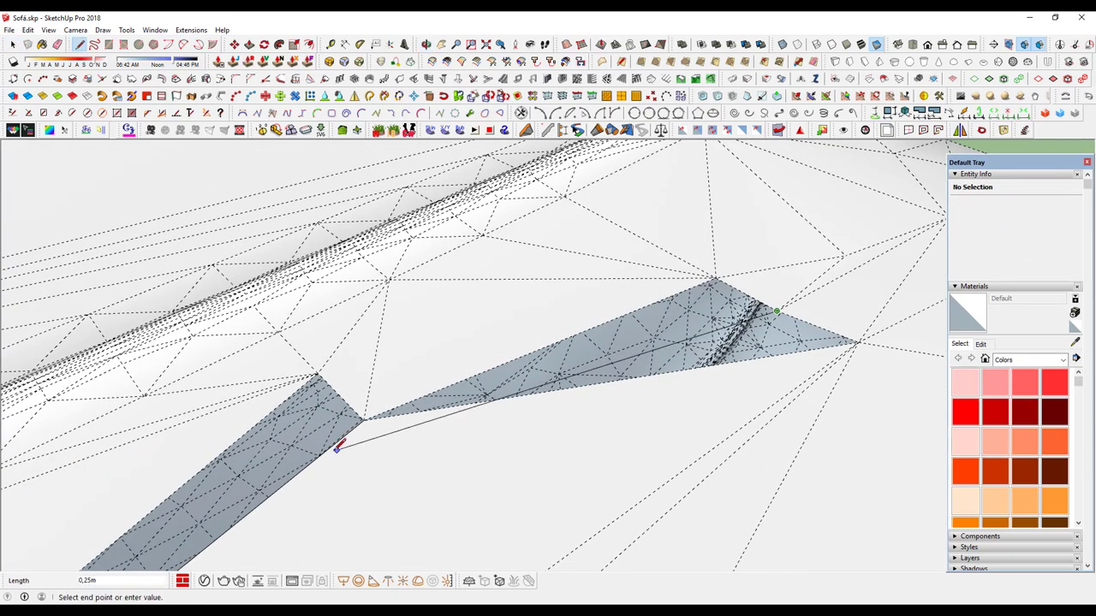
pyautogui.click(364, 418)
pyautogui.moveTo(367, 391)
pyautogui.mouseDown(button='middle')
pyautogui.moveTo(213, 396)
pyautogui.moveTo(586, 421)
pyautogui.moveTo(416, 257)
pyautogui.moveTo(536, 197)
pyautogui.moveTo(510, 228)
pyautogui.mouseUp(button='middle')
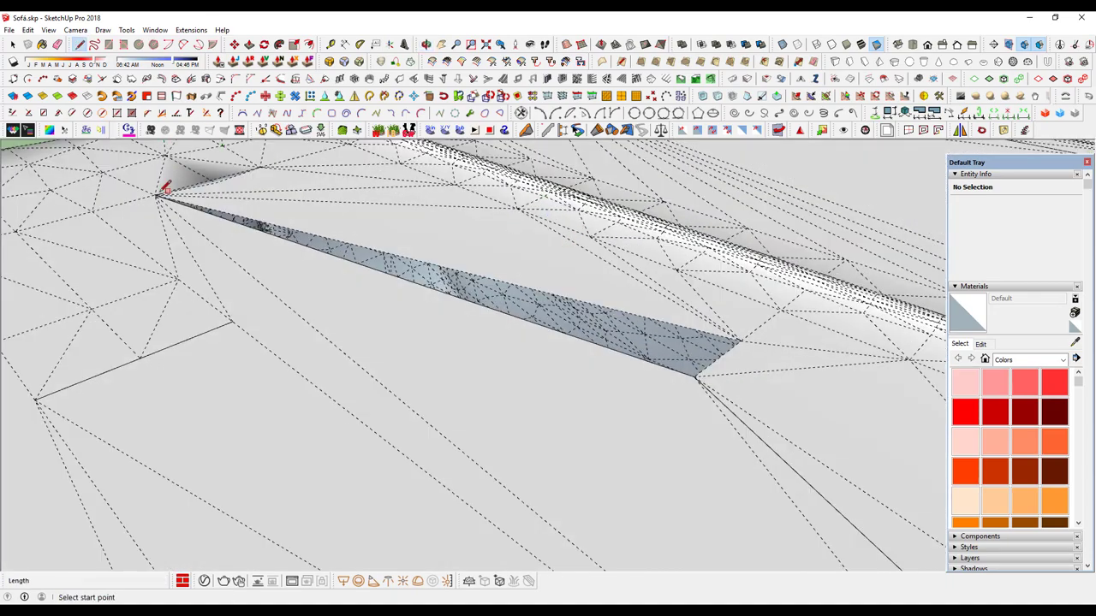
pyautogui.click(742, 333)
pyautogui.press('space')
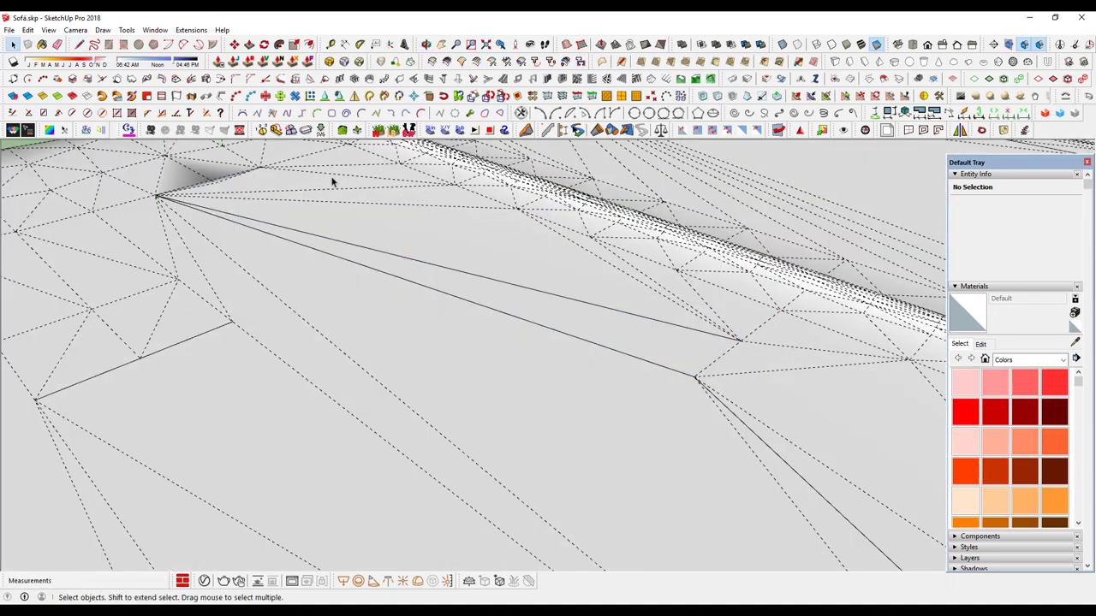
pyautogui.moveTo(333, 179)
pyautogui.mouseDown(button='middle')
pyautogui.moveTo(537, 344)
pyautogui.moveTo(480, 334)
pyautogui.moveTo(514, 328)
pyautogui.moveTo(470, 317)
pyautogui.mouseUp(button='middle')
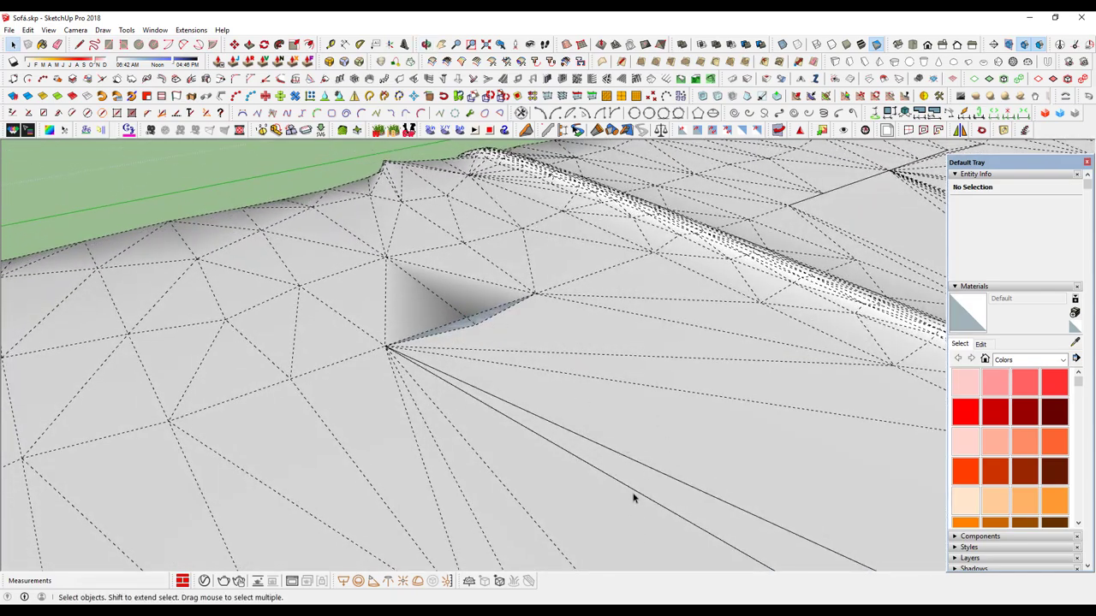
pyautogui.moveTo(596, 481)
pyautogui.mouseDown(button='middle')
pyautogui.moveTo(528, 335)
pyautogui.moveTo(707, 360)
pyautogui.moveTo(536, 340)
pyautogui.moveTo(423, 276)
pyautogui.mouseUp(button='middle')
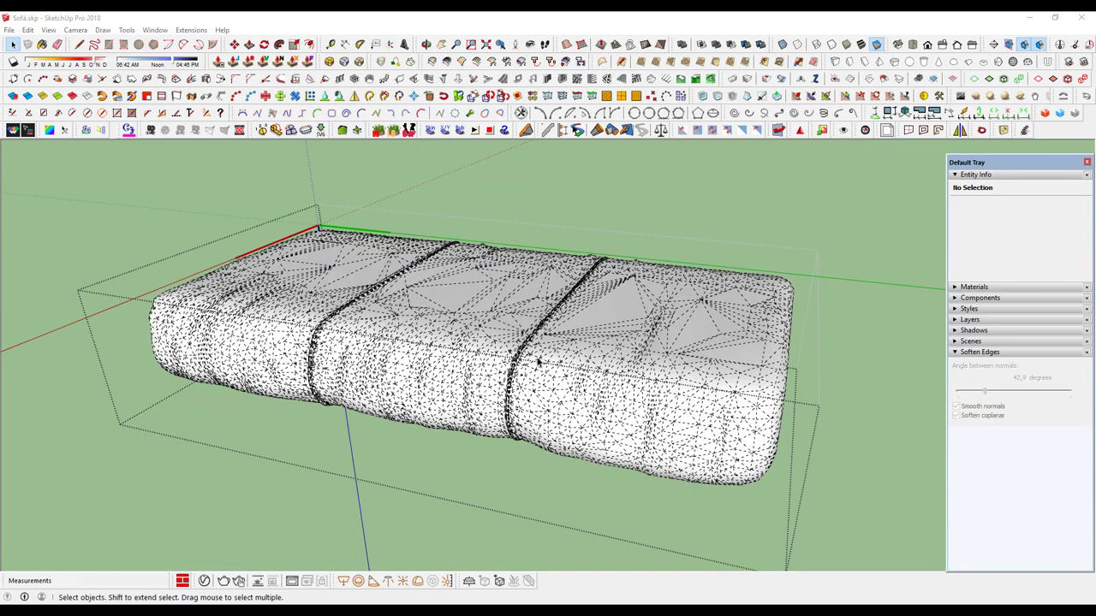
# Step: Uncheck View > Hidden Geometry and orbit around the smoothly shaded sofa
pyautogui.click(49, 30)
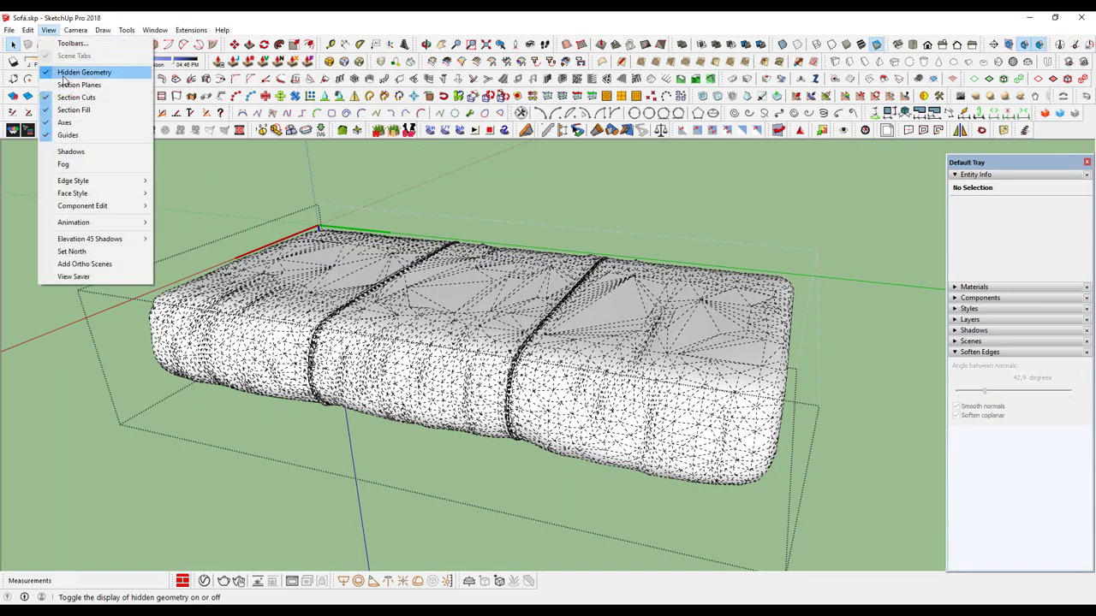
pyautogui.click(63, 75)
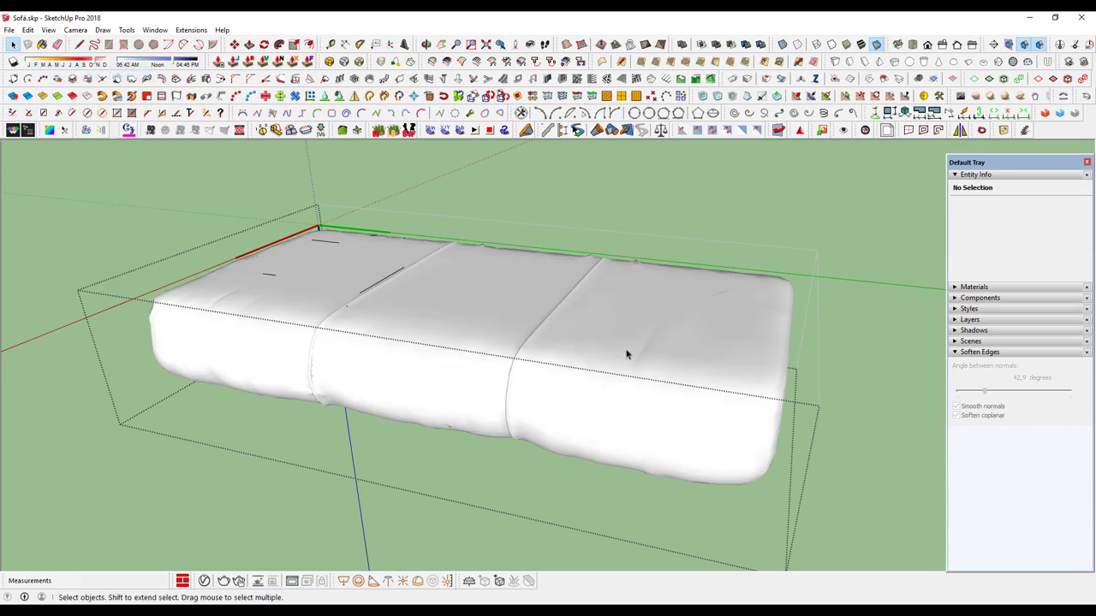
pyautogui.moveTo(565, 360)
pyautogui.mouseDown(button='middle')
pyautogui.moveTo(553, 318)
pyautogui.moveTo(717, 299)
pyautogui.moveTo(692, 331)
pyautogui.moveTo(277, 489)
pyautogui.mouseUp(button='middle')
# Step: Zoom in and orbit along the cushion seams to inspect them from several angles
pyautogui.scroll(3, 265, 441)
pyautogui.moveTo(254, 391)
pyautogui.mouseDown(button='middle')
pyautogui.moveTo(440, 360)
pyautogui.moveTo(191, 416)
pyautogui.moveTo(539, 355)
pyautogui.moveTo(673, 289)
pyautogui.moveTo(641, 265)
pyautogui.moveTo(722, 342)
pyautogui.moveTo(527, 288)
pyautogui.mouseUp(button='middle')
pyautogui.scroll(2, 719, 342)
pyautogui.scroll(2, 717, 342)
pyautogui.scroll(2, 671, 354)
pyautogui.scroll(-3, 599, 308)
pyautogui.moveTo(697, 330)
pyautogui.mouseDown(button='middle')
pyautogui.moveTo(832, 306)
pyautogui.moveTo(746, 281)
pyautogui.mouseUp(button='middle')
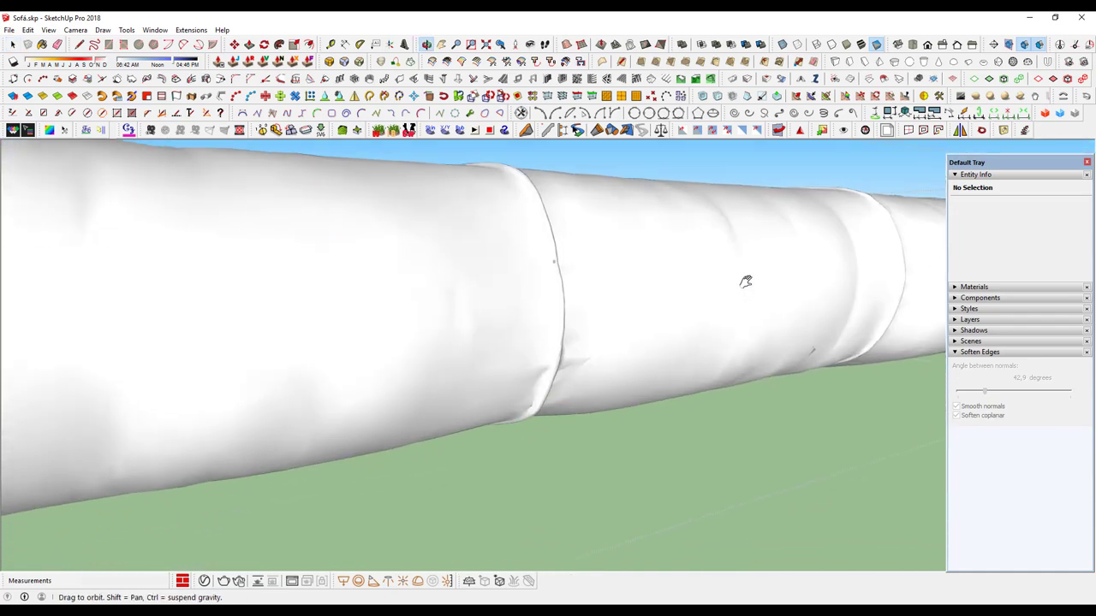
pyautogui.scroll(2, 669, 330)
pyautogui.moveTo(391, 300)
pyautogui.mouseDown(button='middle')
pyautogui.moveTo(528, 299)
pyautogui.moveTo(274, 303)
pyautogui.moveTo(631, 317)
pyautogui.moveTo(677, 209)
pyautogui.mouseUp(button='middle')
# Step: Zoom in on the seam and turn View > Hidden Geometry back on
pyautogui.scroll(2, 677, 209)
pyautogui.scroll(2, 655, 220)
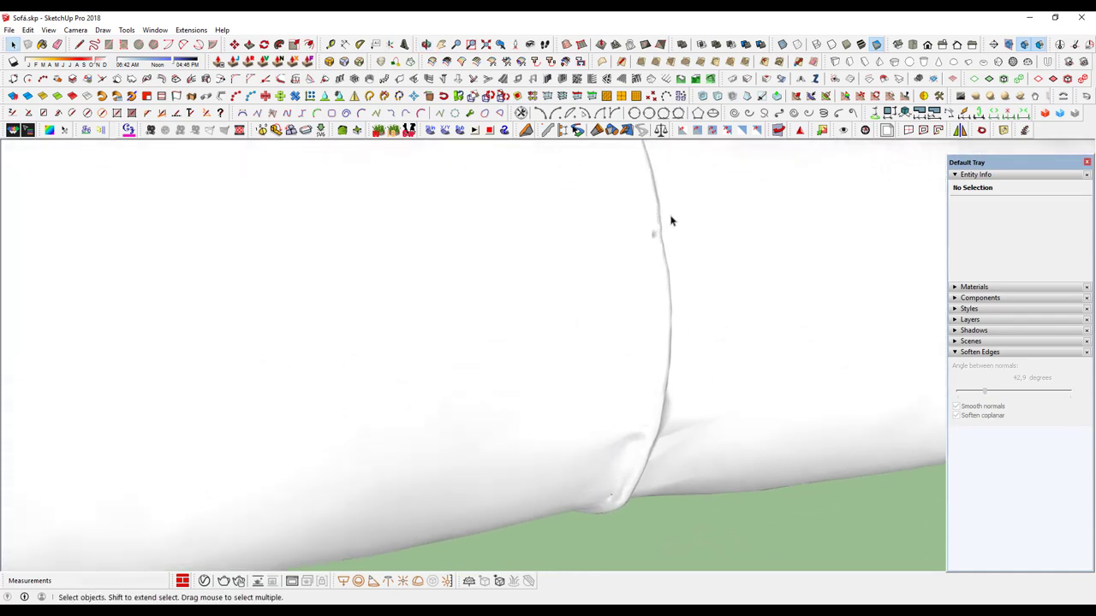
pyautogui.scroll(2, 670, 220)
pyautogui.scroll(1, 678, 228)
pyautogui.click(49, 30)
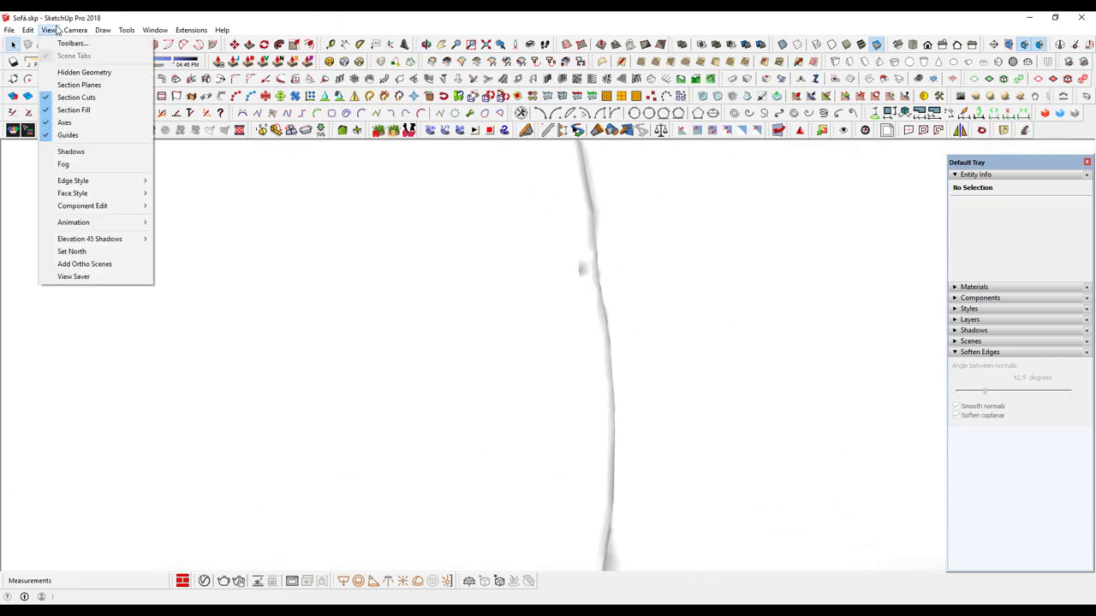
pyautogui.click(86, 71)
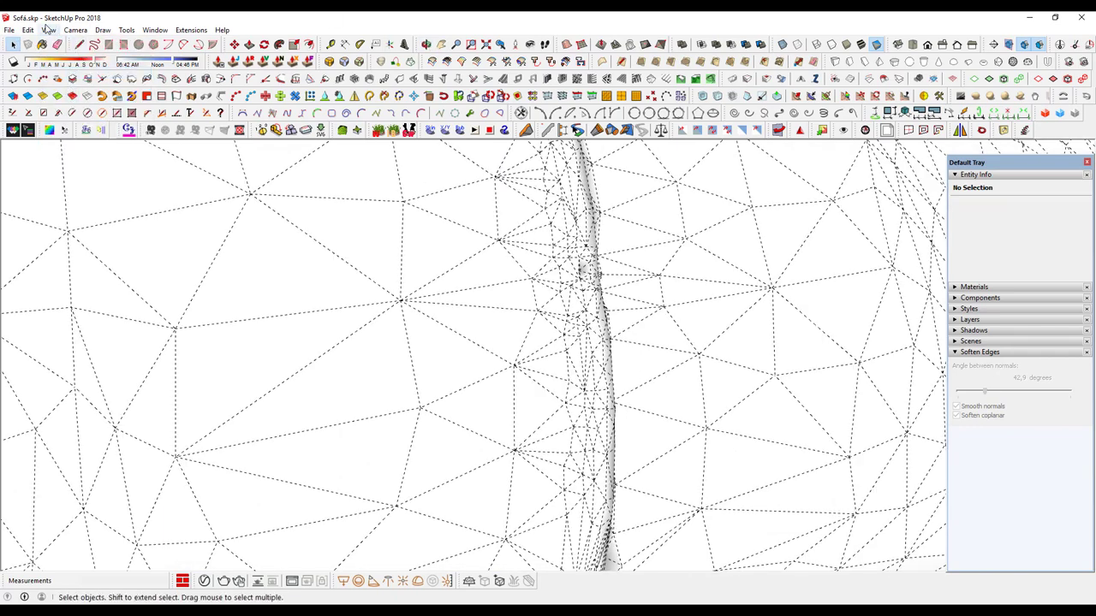
pyautogui.click(50, 31)
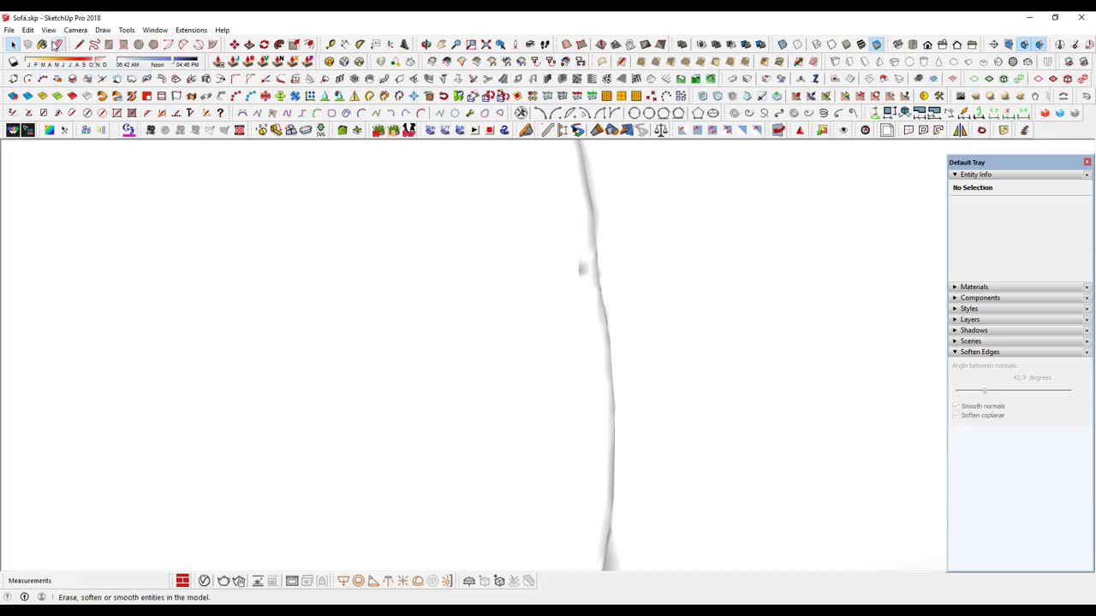
pyautogui.click(48, 30)
pyautogui.click(84, 71)
# Step: Pick the hidden edge beside the seam and draw a line to close the small triangular gap
pyautogui.scroll(2, 557, 269)
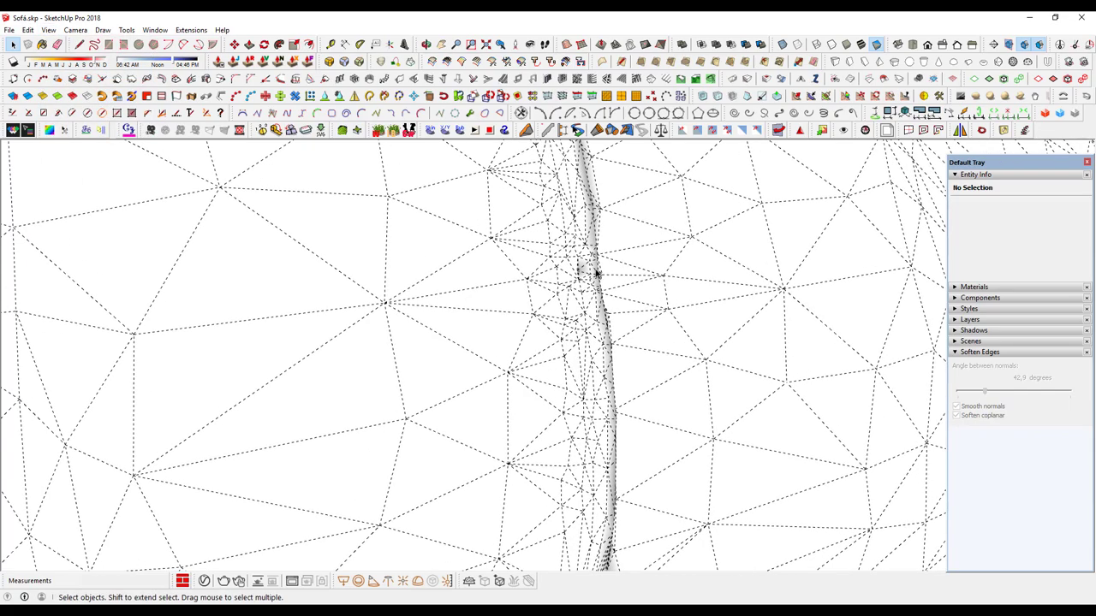
pyautogui.scroll(2, 591, 274)
pyautogui.scroll(2, 565, 274)
pyautogui.scroll(2, 524, 264)
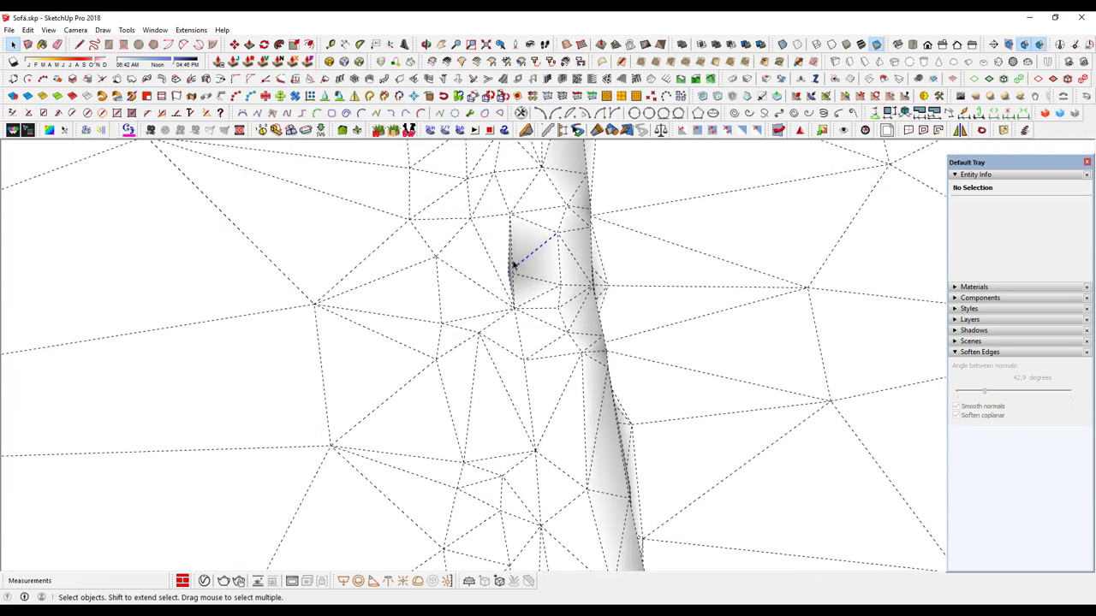
pyautogui.click(514, 265)
pyautogui.press('Escape')
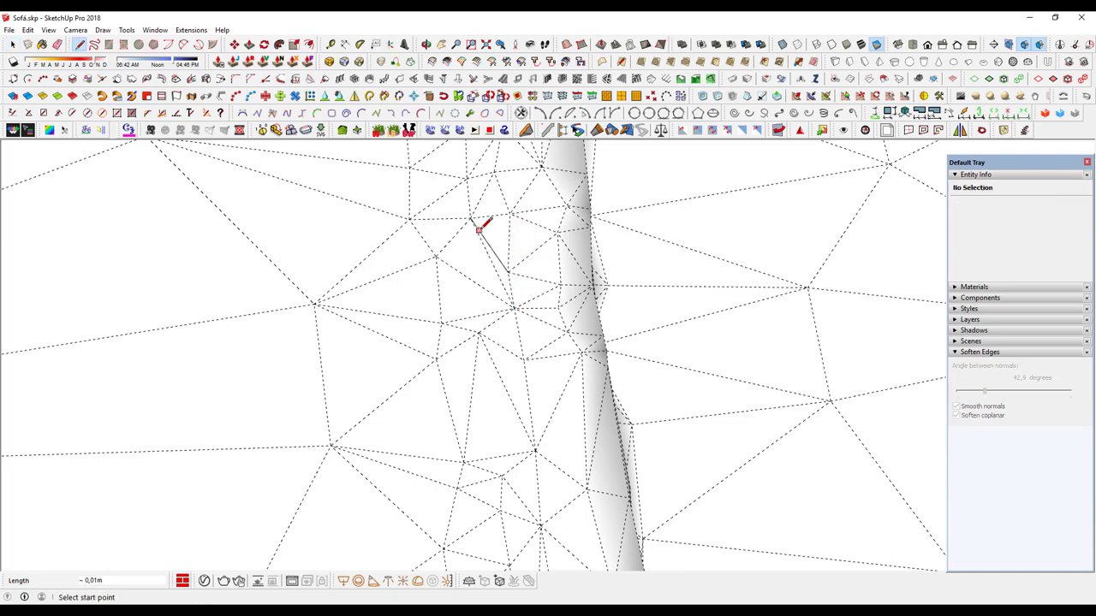
pyautogui.press('space')
# Step: Turn Hidden Geometry off again and orbit onto the shaded sofa surface
pyautogui.moveTo(489, 257); pyautogui.dragTo(428, 252, button='middle')
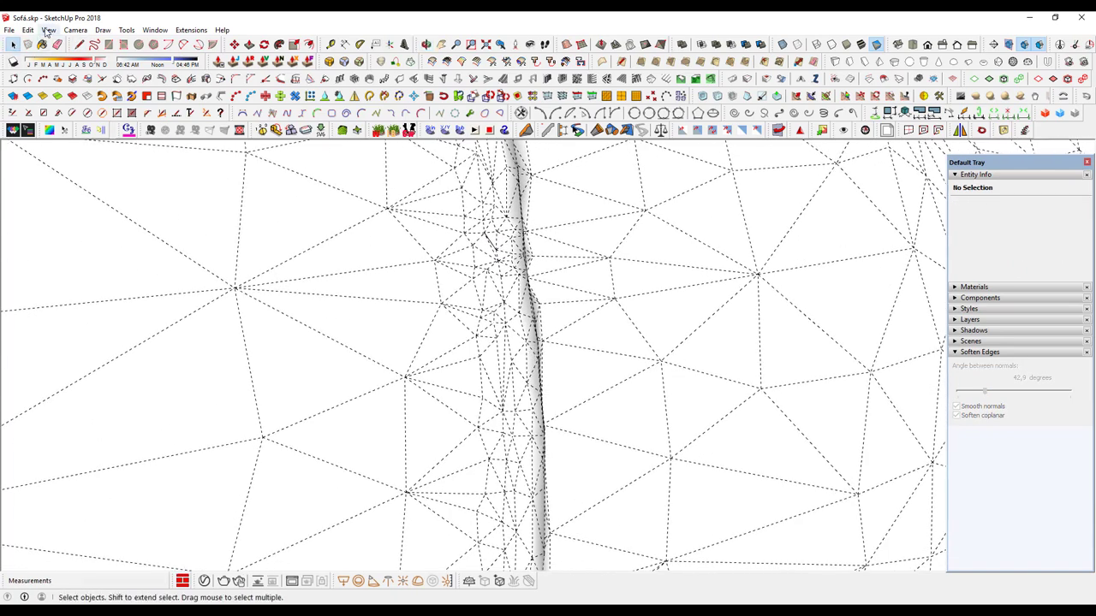
pyautogui.click(48, 30)
pyautogui.click(69, 72)
pyautogui.moveTo(416, 315)
pyautogui.mouseDown(button='middle')
pyautogui.moveTo(511, 322)
pyautogui.moveTo(727, 428)
pyautogui.moveTo(305, 397)
pyautogui.moveTo(245, 479)
pyautogui.moveTo(386, 509)
pyautogui.moveTo(580, 252)
pyautogui.moveTo(619, 252)
pyautogui.moveTo(602, 274)
pyautogui.moveTo(666, 405)
pyautogui.moveTo(628, 284)
pyautogui.moveTo(629, 296)
pyautogui.moveTo(552, 340)
pyautogui.moveTo(563, 367)
pyautogui.moveTo(559, 338)
pyautogui.mouseUp(button='middle')
# Step: Show Hidden Geometry and zoom in on the seam
pyautogui.click(49, 30)
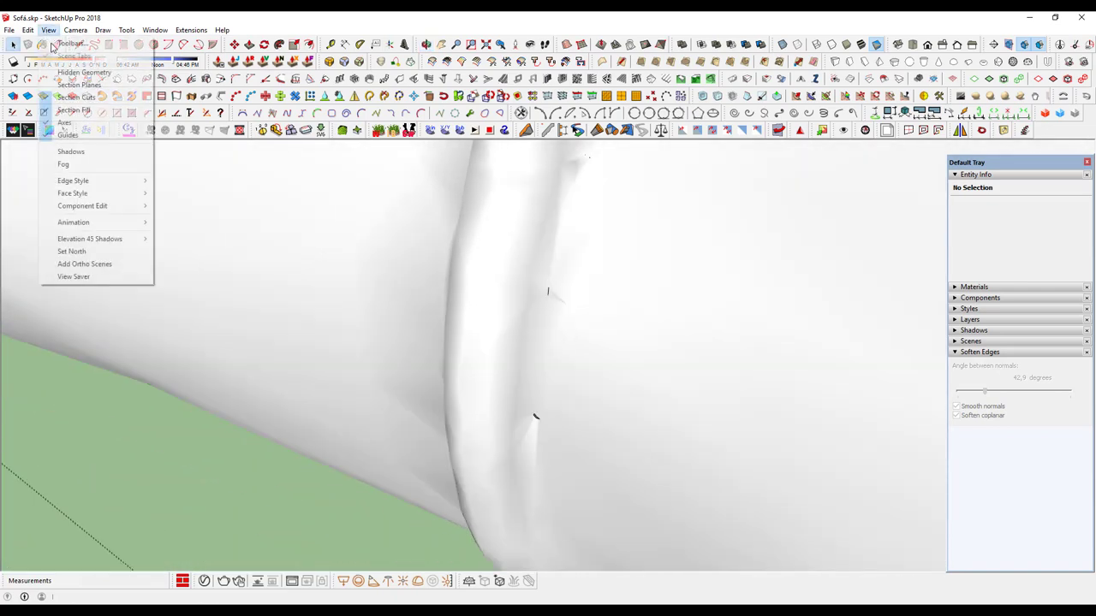
pyautogui.click(81, 72)
pyautogui.scroll(2, 560, 302)
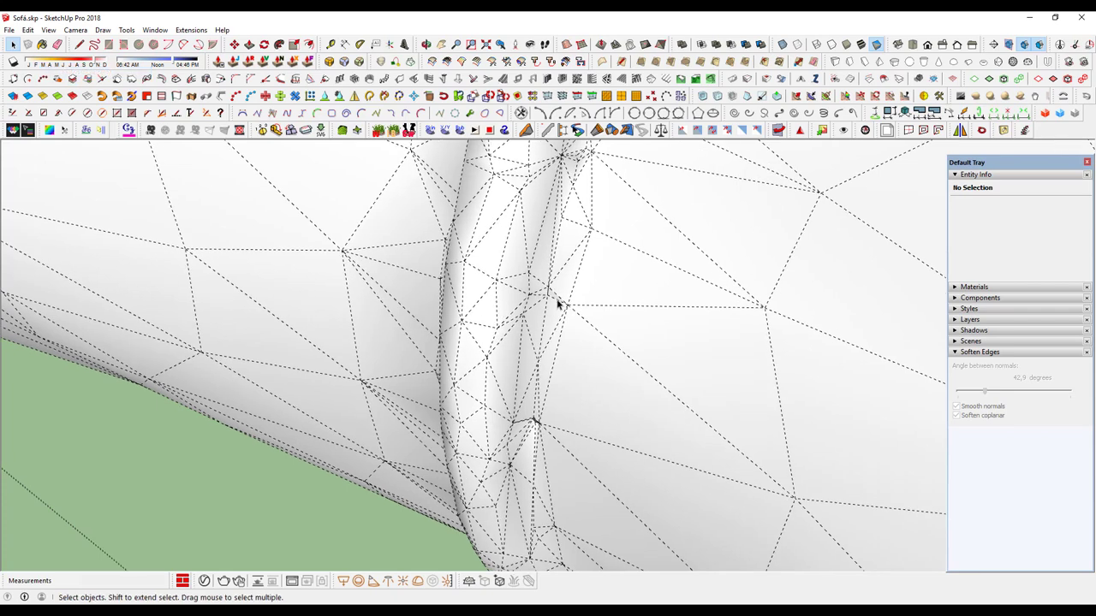
pyautogui.scroll(2, 558, 301)
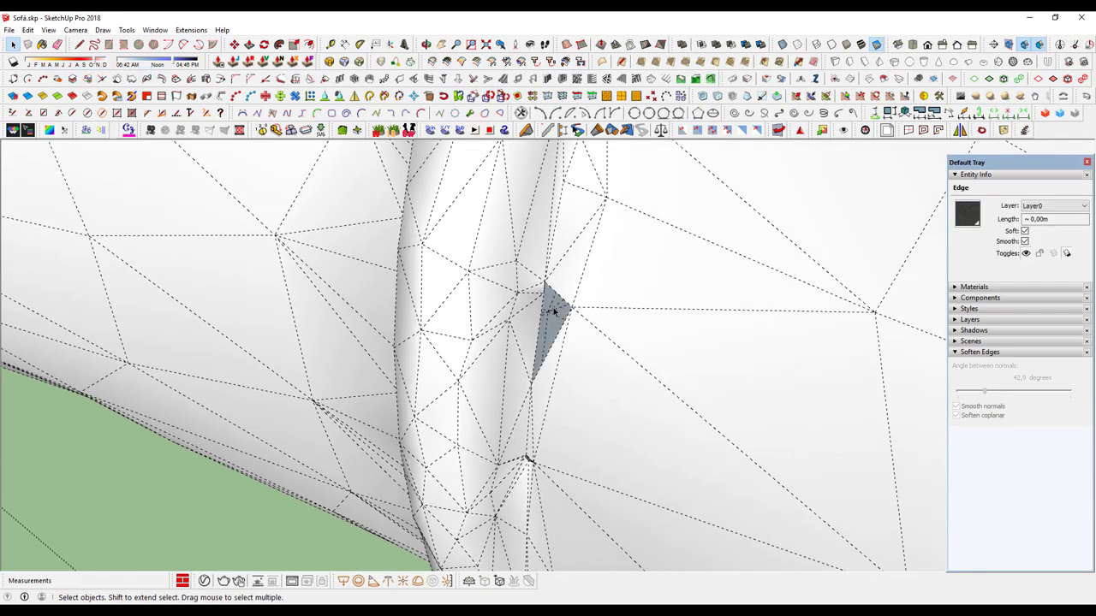
# Step: Use the Line tool (L) to redraw the tiny dark sliver beside the seam
pyautogui.press('l')
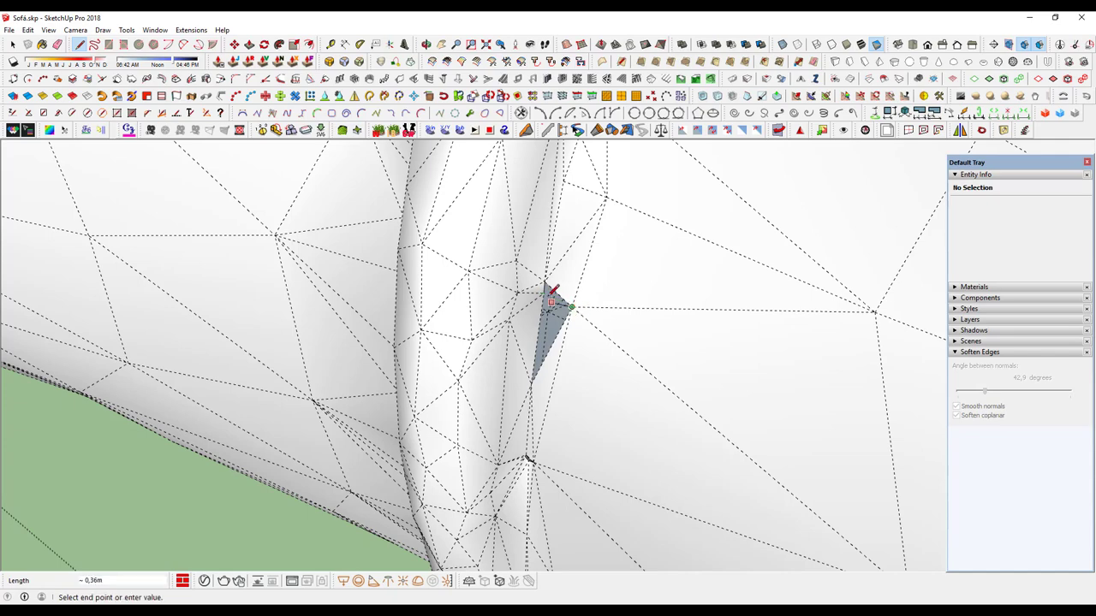
pyautogui.scroll(2, 541, 386)
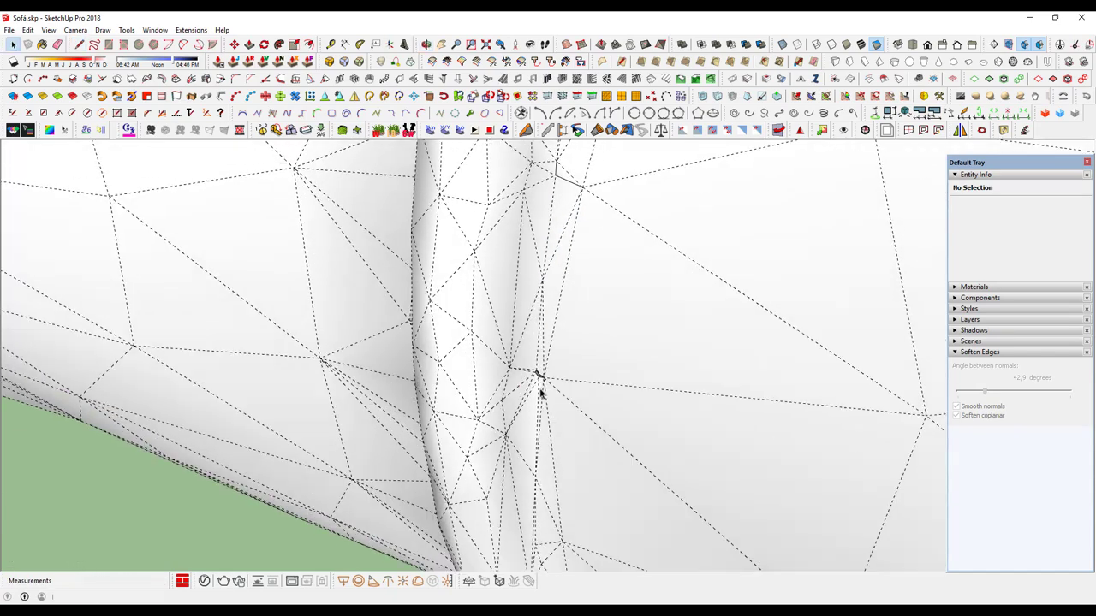
pyautogui.scroll(1, 518, 371)
pyautogui.scroll(2, 548, 372)
pyautogui.scroll(2, 557, 340)
pyautogui.moveTo(558, 340); pyautogui.dragTo(561, 331, button='middle')
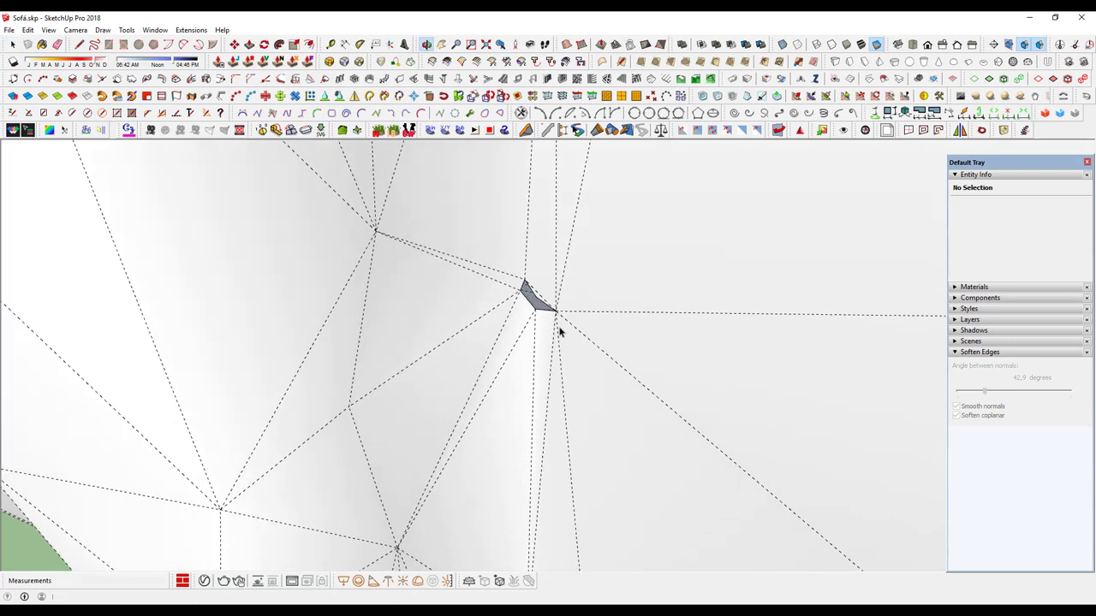
pyautogui.click(536, 298)
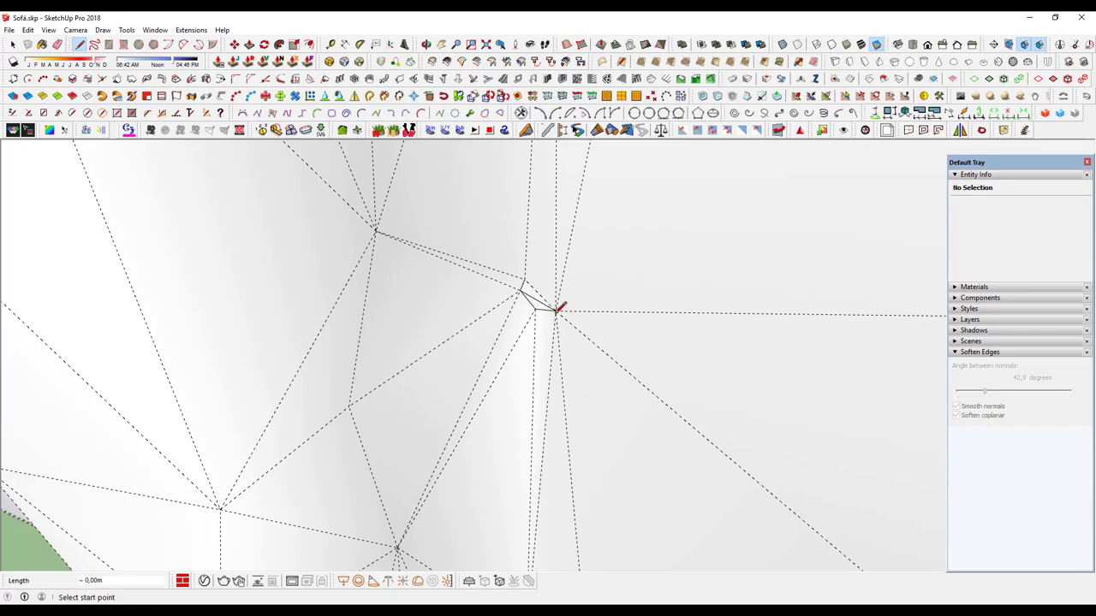
# Step: Orbit under the sofa, then hide Hidden Geometry and orbit so the cushion crease runs diagonally
pyautogui.scroll(-3, 529, 315)
pyautogui.moveTo(553, 311); pyautogui.dragTo(560, 362, button='middle')
pyautogui.scroll(2, 597, 283)
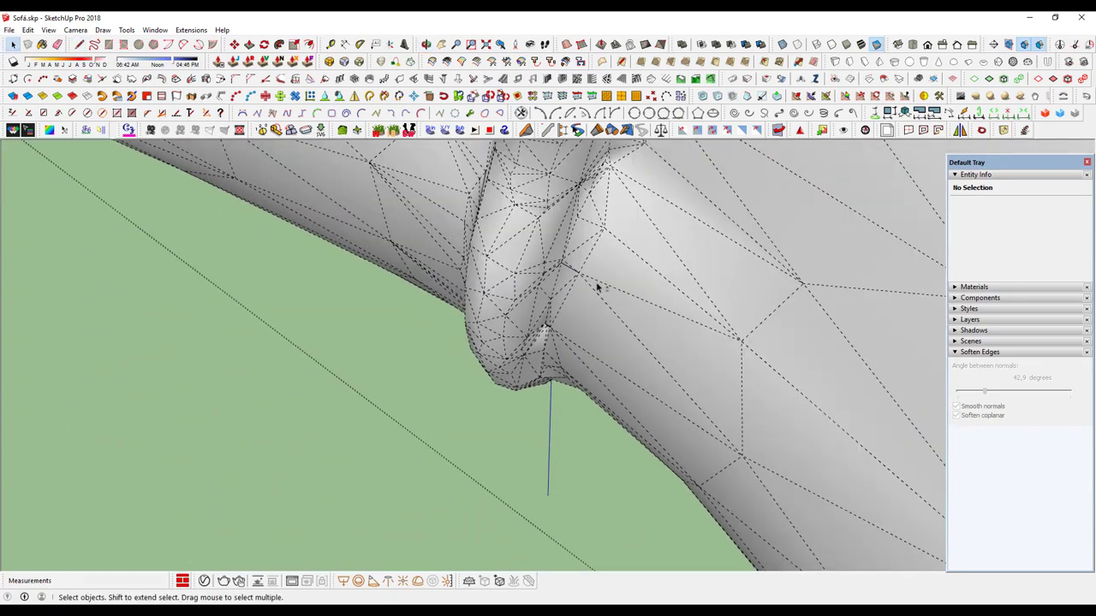
pyautogui.moveTo(597, 283)
pyautogui.mouseDown(button='middle')
pyautogui.moveTo(558, 268)
pyautogui.moveTo(547, 476)
pyautogui.moveTo(568, 362)
pyautogui.mouseUp(button='middle')
pyautogui.scroll(3, 558, 268)
pyautogui.scroll(-3, 553, 248)
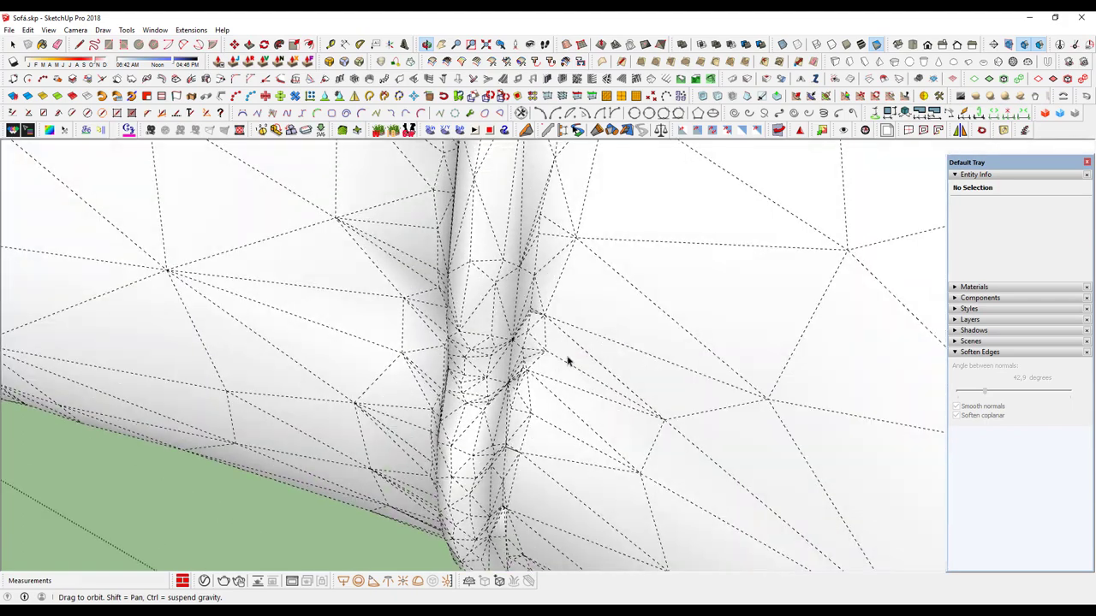
pyautogui.click(48, 30)
pyautogui.click(77, 72)
pyautogui.moveTo(472, 397)
pyautogui.mouseDown(button='middle')
pyautogui.moveTo(542, 374)
pyautogui.moveTo(518, 174)
pyautogui.mouseUp(button='middle')
pyautogui.moveTo(521, 489)
pyautogui.mouseDown(button='middle')
pyautogui.moveTo(522, 285)
pyautogui.moveTo(516, 372)
pyautogui.moveTo(511, 362)
pyautogui.moveTo(469, 464)
pyautogui.mouseUp(button='middle')
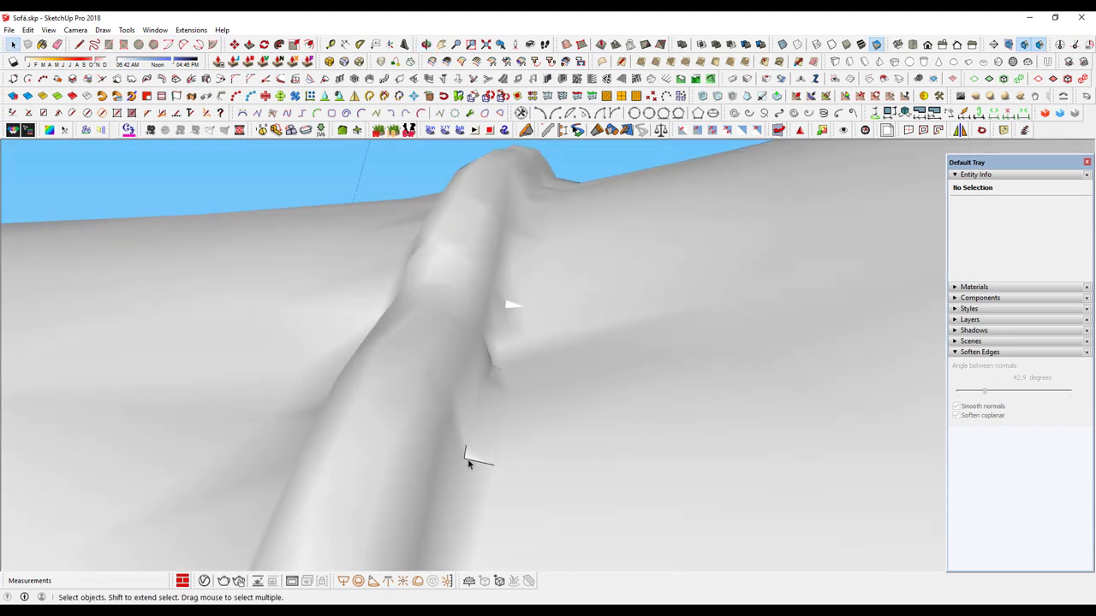
# Step: Delete the stray edge at the cushion crease and show Hidden Geometry to check the result
pyautogui.click(467, 462)
pyautogui.press('Delete')
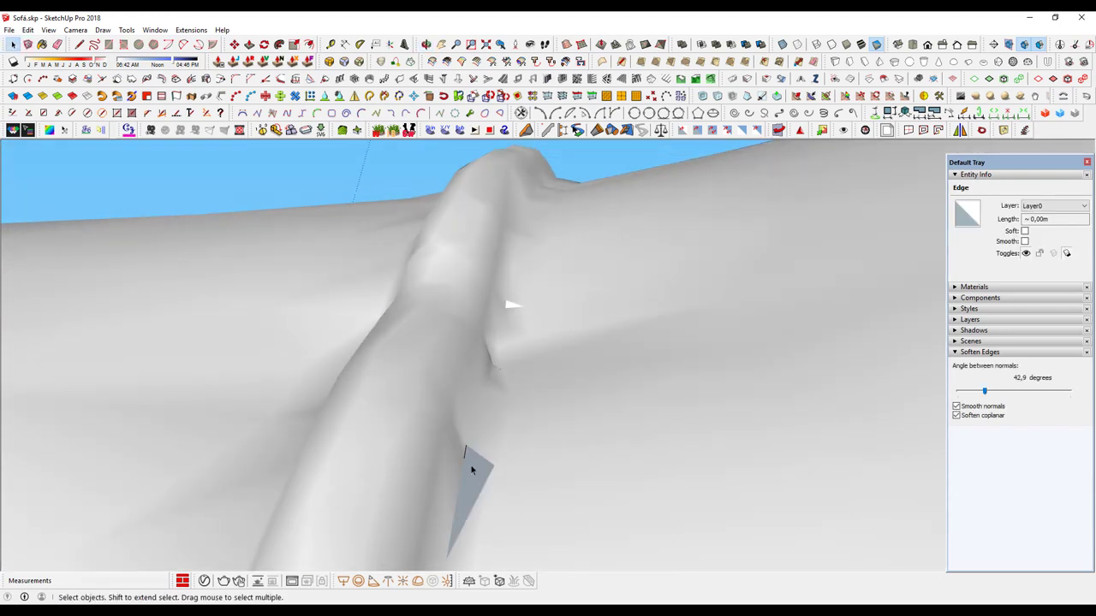
pyautogui.click(49, 31)
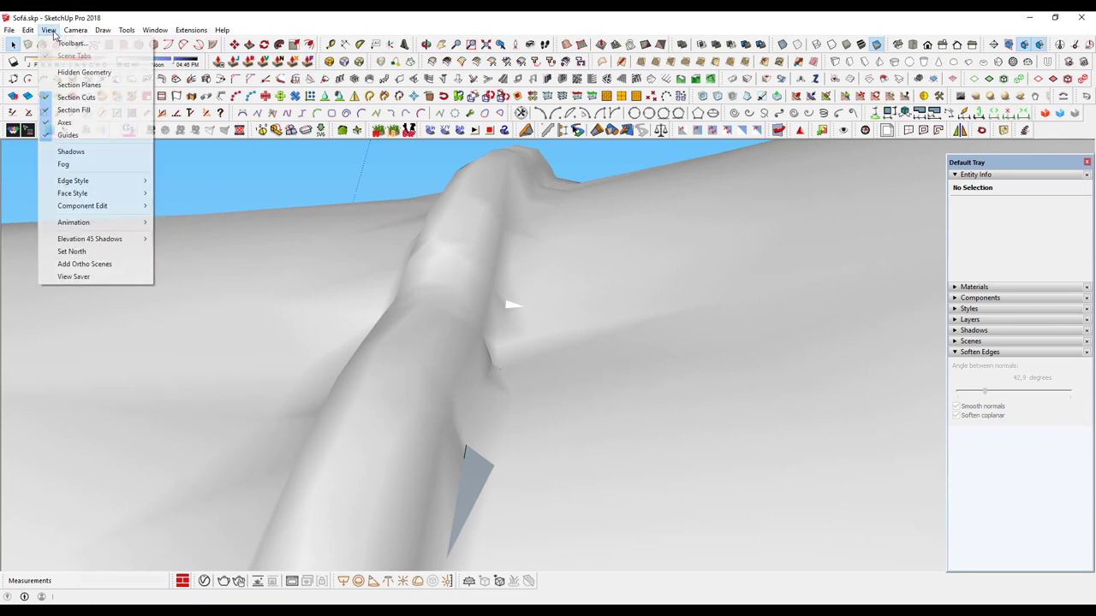
pyautogui.click(83, 72)
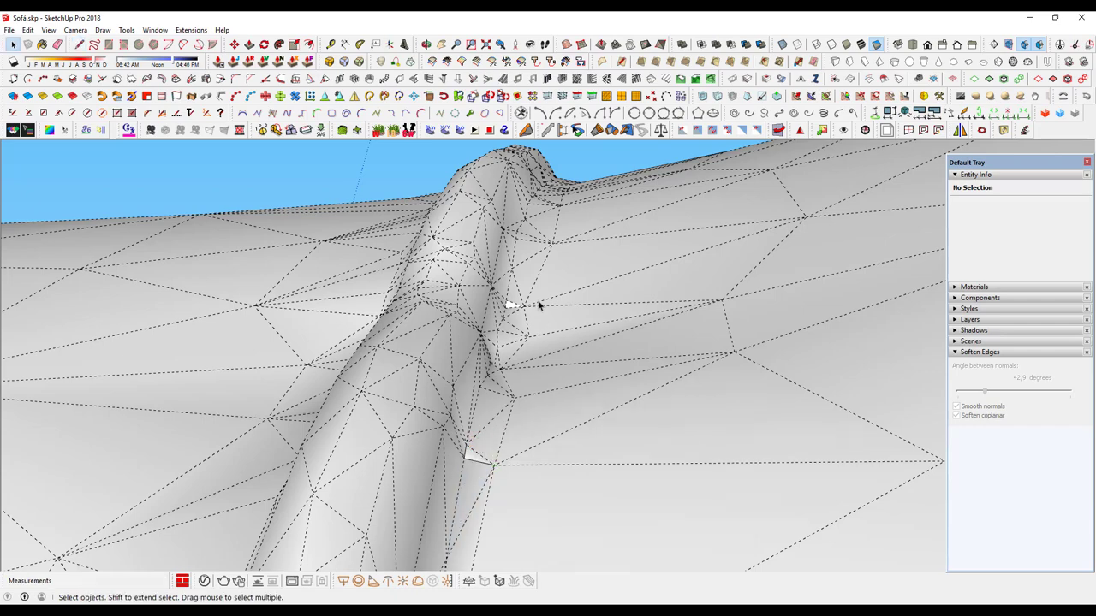
pyautogui.scroll(3, 539, 304)
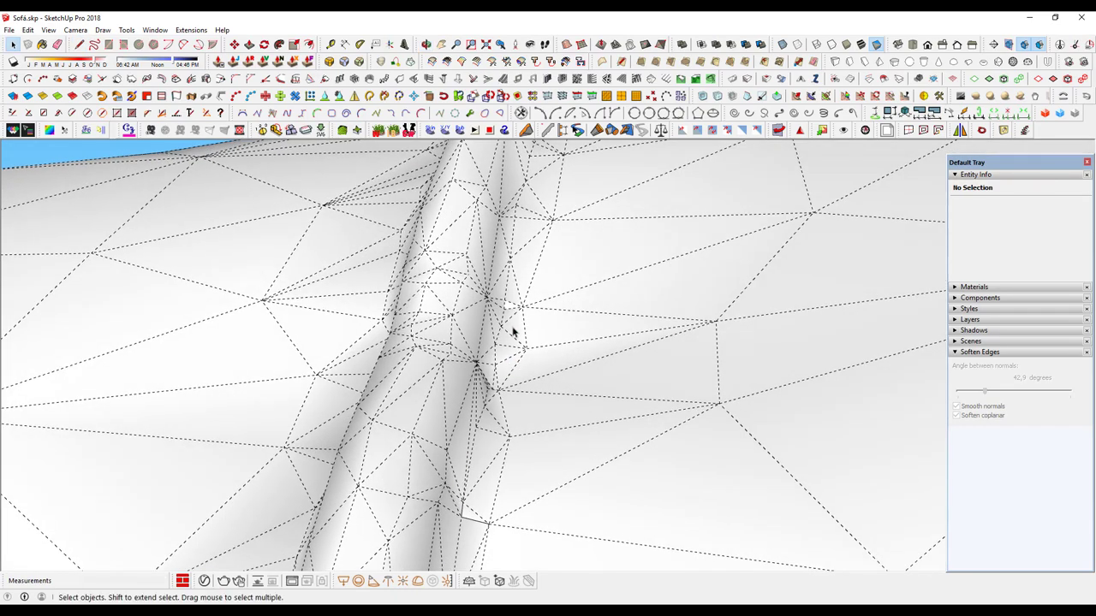
# Step: Hide Hidden Geometry again and orbit to a close, tilted view of the cushion
pyautogui.click(49, 30)
pyautogui.click(84, 72)
pyautogui.moveTo(399, 296)
pyautogui.mouseDown(button='middle')
pyautogui.moveTo(447, 339)
pyautogui.moveTo(656, 347)
pyautogui.moveTo(436, 391)
pyautogui.moveTo(685, 372)
pyautogui.moveTo(460, 369)
pyautogui.moveTo(422, 349)
pyautogui.moveTo(485, 311)
pyautogui.moveTo(665, 320)
pyautogui.moveTo(345, 379)
pyautogui.moveTo(490, 386)
pyautogui.moveTo(382, 391)
pyautogui.moveTo(655, 286)
pyautogui.moveTo(702, 328)
pyautogui.moveTo(623, 357)
pyautogui.moveTo(261, 348)
pyautogui.mouseUp(button='middle')
pyautogui.moveTo(433, 266)
pyautogui.mouseDown(button='middle')
pyautogui.moveTo(391, 335)
pyautogui.moveTo(333, 277)
pyautogui.moveTo(359, 203)
pyautogui.moveTo(346, 190)
pyautogui.mouseUp(button='middle')
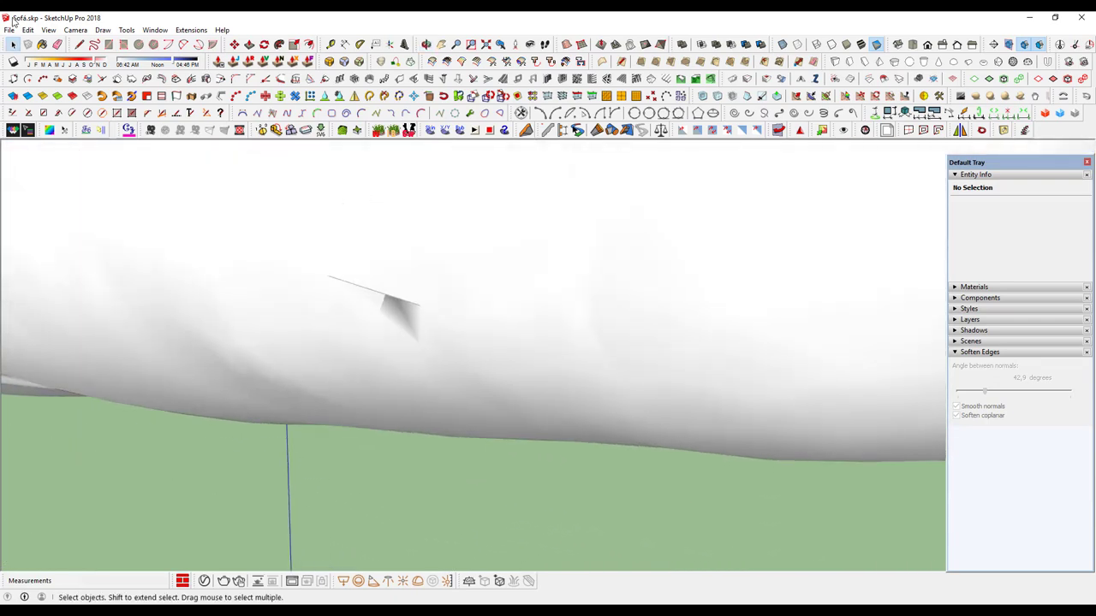
# Step: With Hidden Geometry shown, draw a patch line across the hole in the cushion mesh
pyautogui.click(48, 30)
pyautogui.click(81, 73)
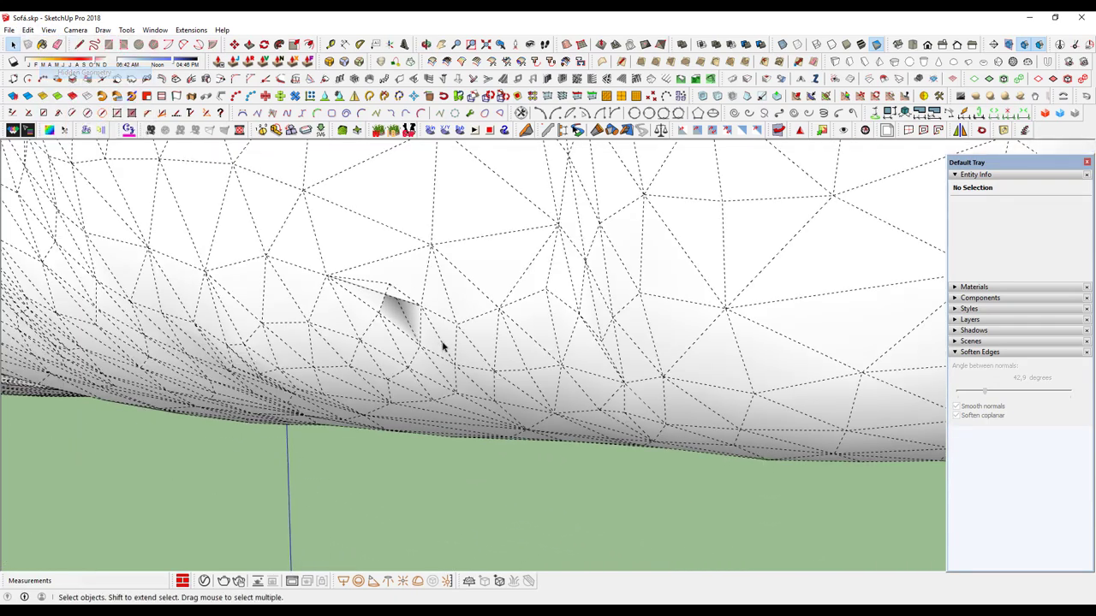
pyautogui.click(391, 296)
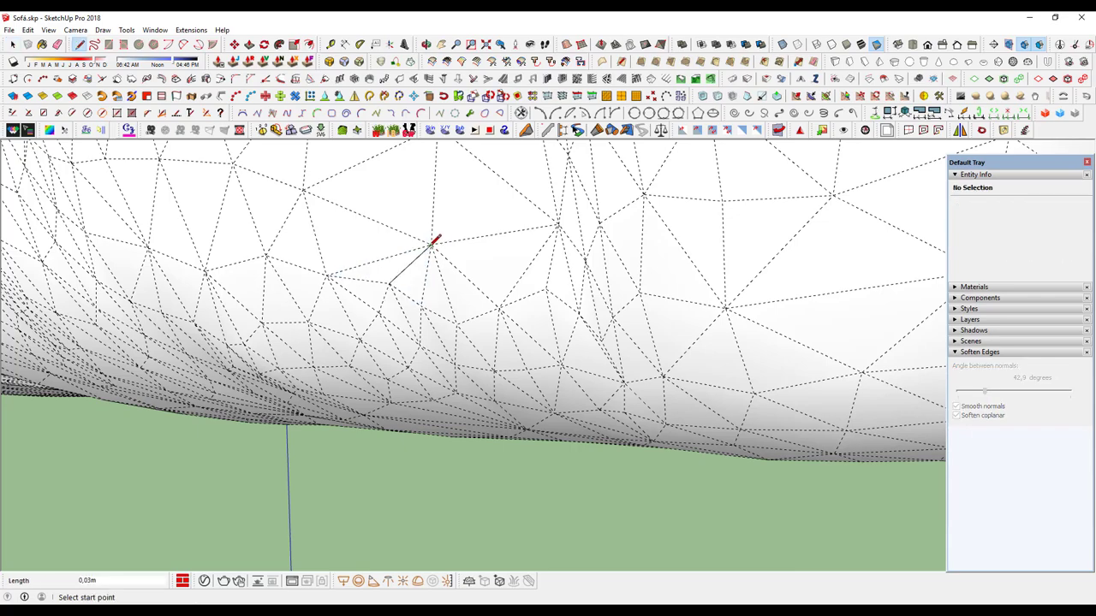
pyautogui.press('space')
pyautogui.scroll(-3, 420, 330)
pyautogui.scroll(-3, 360, 313)
pyautogui.moveTo(360, 314); pyautogui.dragTo(325, 256, button='middle')
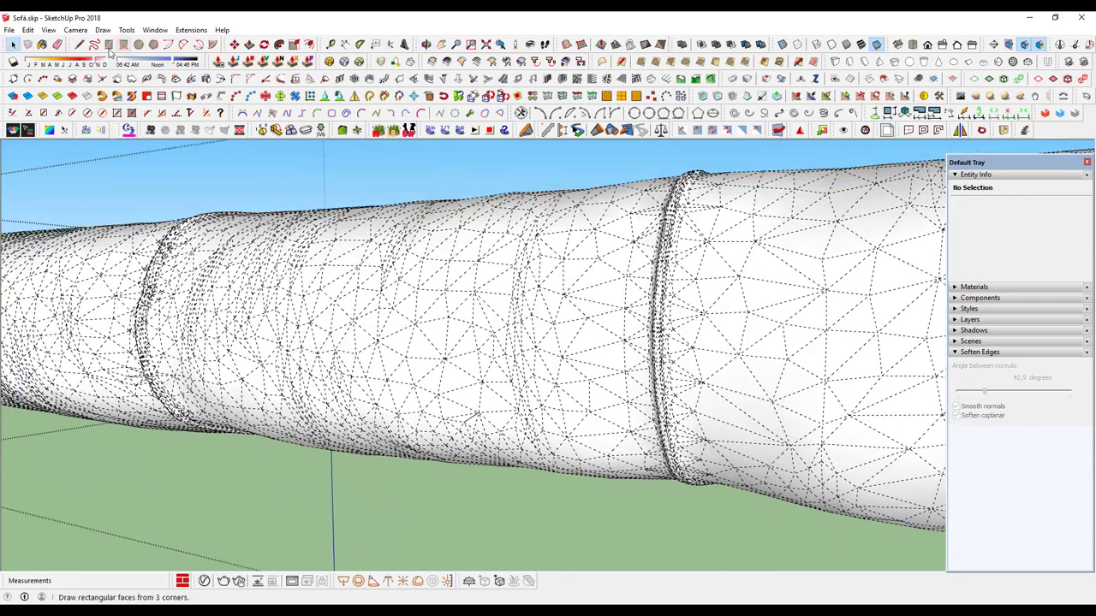
# Step: Hide Hidden Geometry to inspect the sofa, then show it again and zoom to the sliver face
pyautogui.click(48, 30)
pyautogui.click(82, 72)
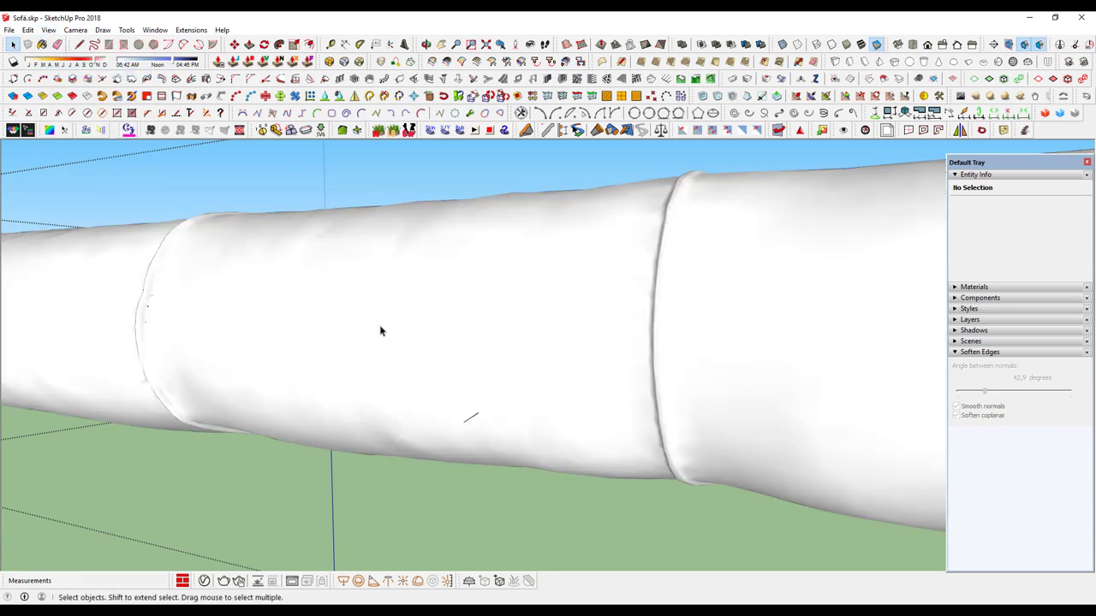
pyautogui.moveTo(379, 325)
pyautogui.mouseDown(button='middle')
pyautogui.moveTo(375, 314)
pyautogui.moveTo(553, 310)
pyautogui.moveTo(436, 335)
pyautogui.moveTo(516, 308)
pyautogui.moveTo(371, 331)
pyautogui.moveTo(340, 288)
pyautogui.mouseUp(button='middle')
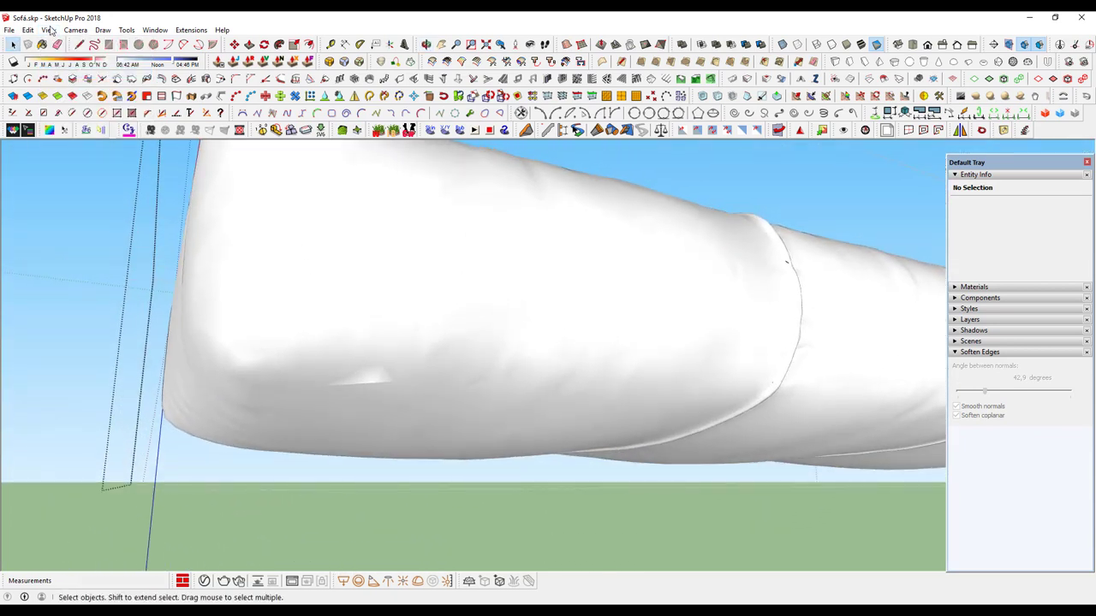
pyautogui.click(50, 30)
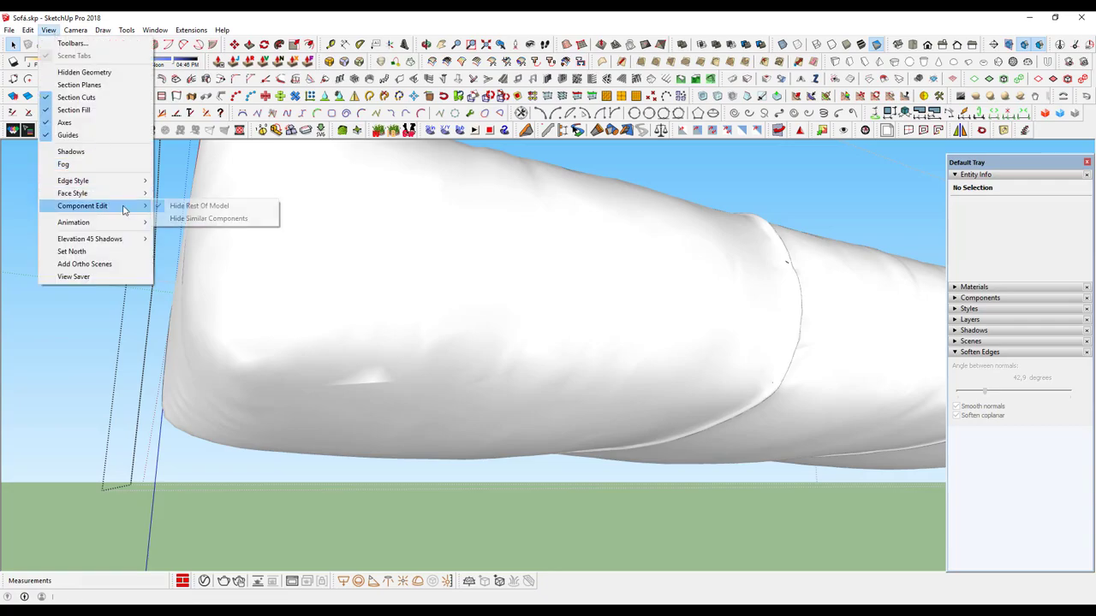
pyautogui.click(84, 72)
pyautogui.scroll(2, 379, 354)
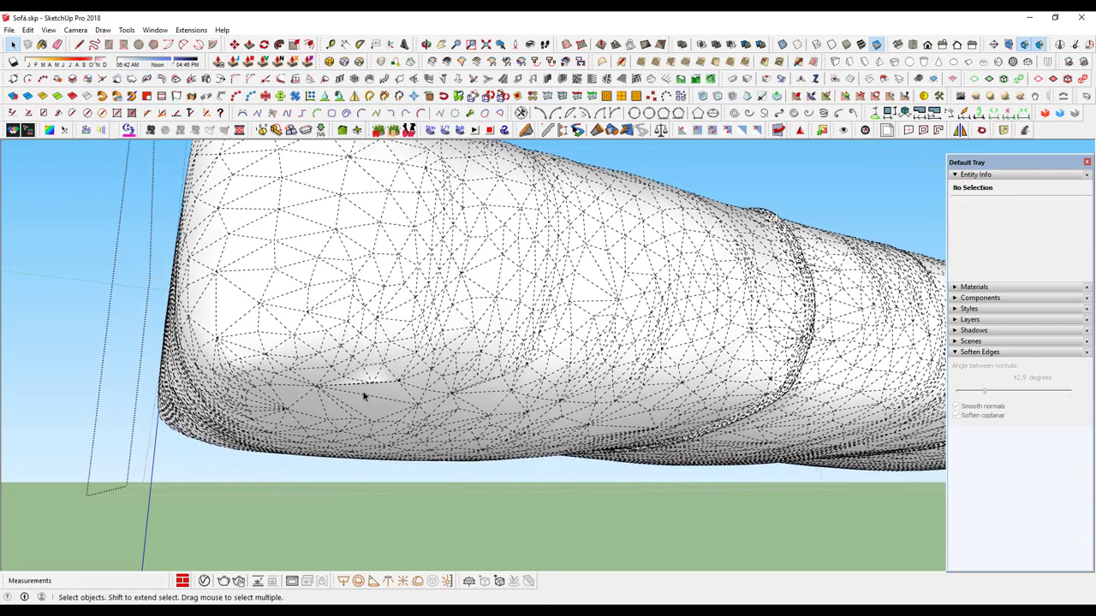
pyautogui.scroll(3, 362, 393)
pyautogui.scroll(2, 363, 395)
pyautogui.scroll(2, 372, 365)
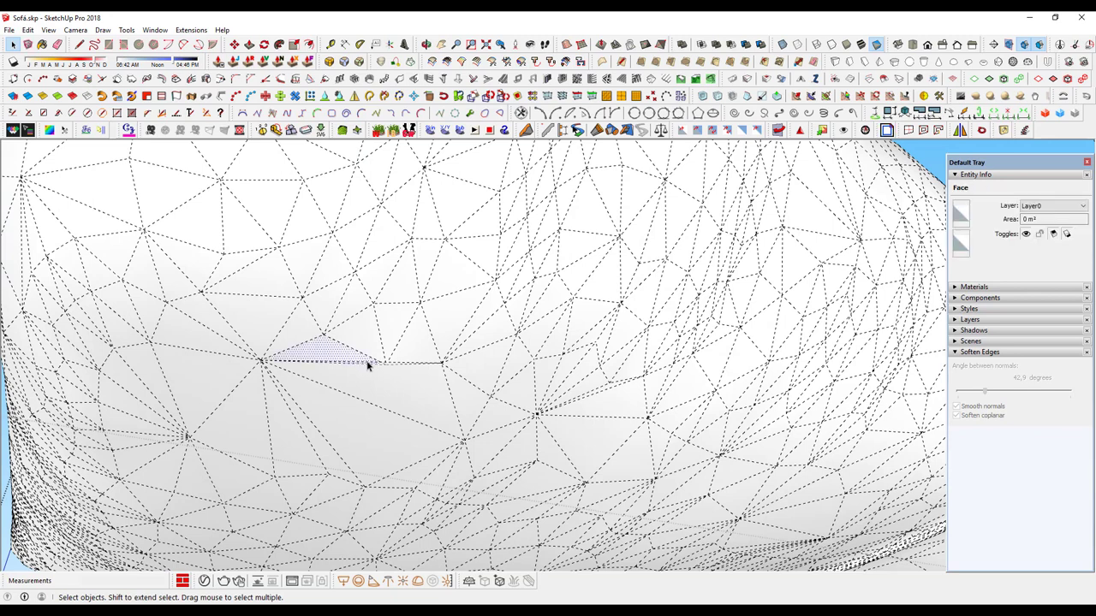
# Step: Delete the 0 m² sliver face, redraw the patch lines, and orbit to a side view
pyautogui.press('Delete')
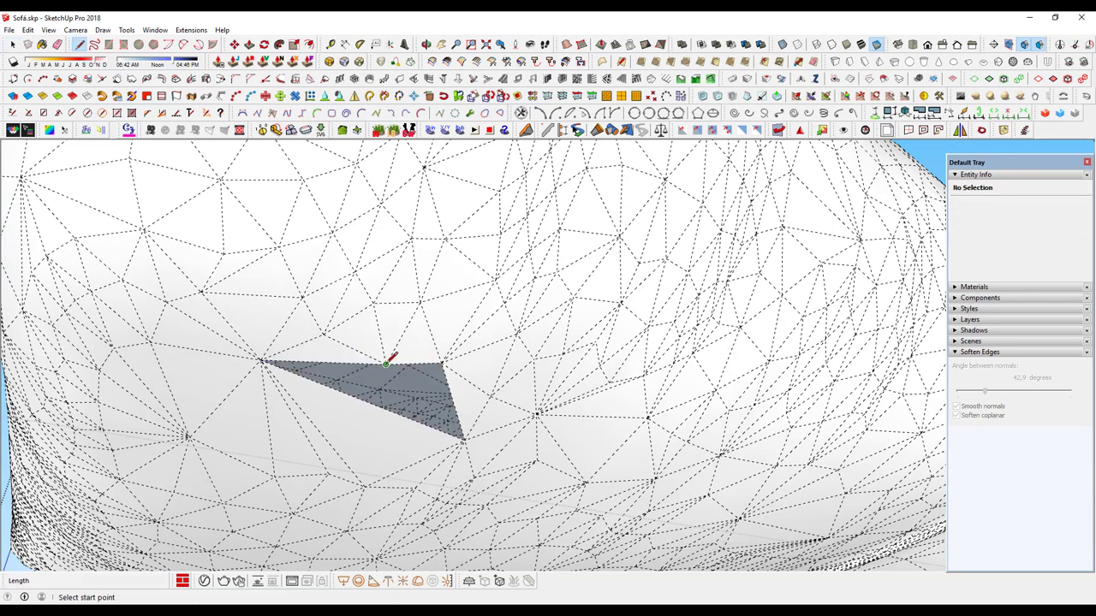
pyautogui.press('space')
pyautogui.scroll(-2, 331, 372)
pyautogui.scroll(-3, 448, 308)
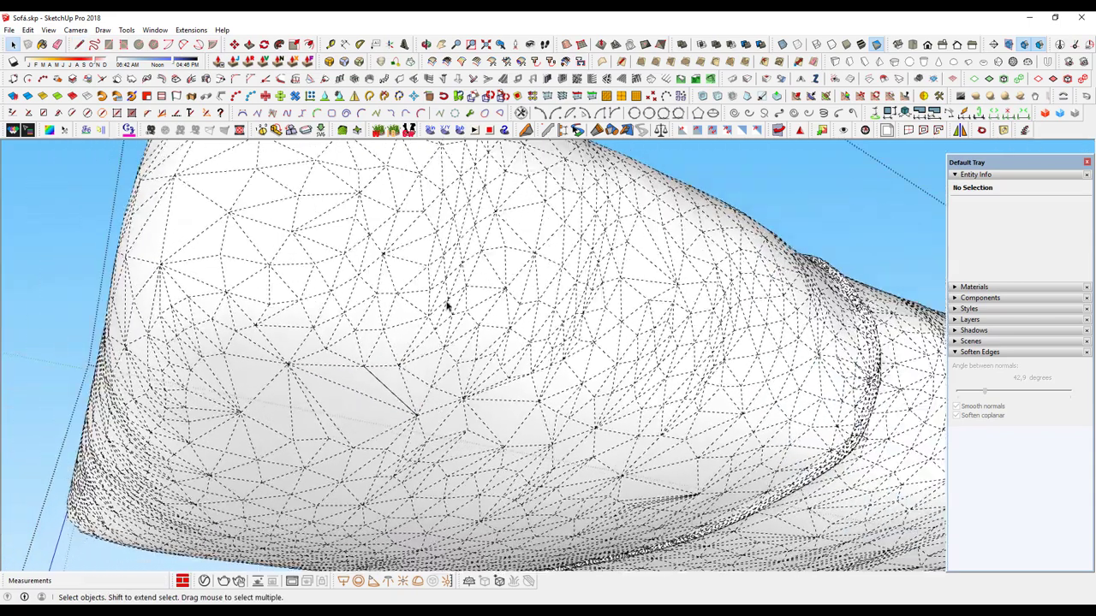
pyautogui.scroll(-3, 380, 388)
pyautogui.moveTo(414, 297); pyautogui.dragTo(123, 303, button='middle')
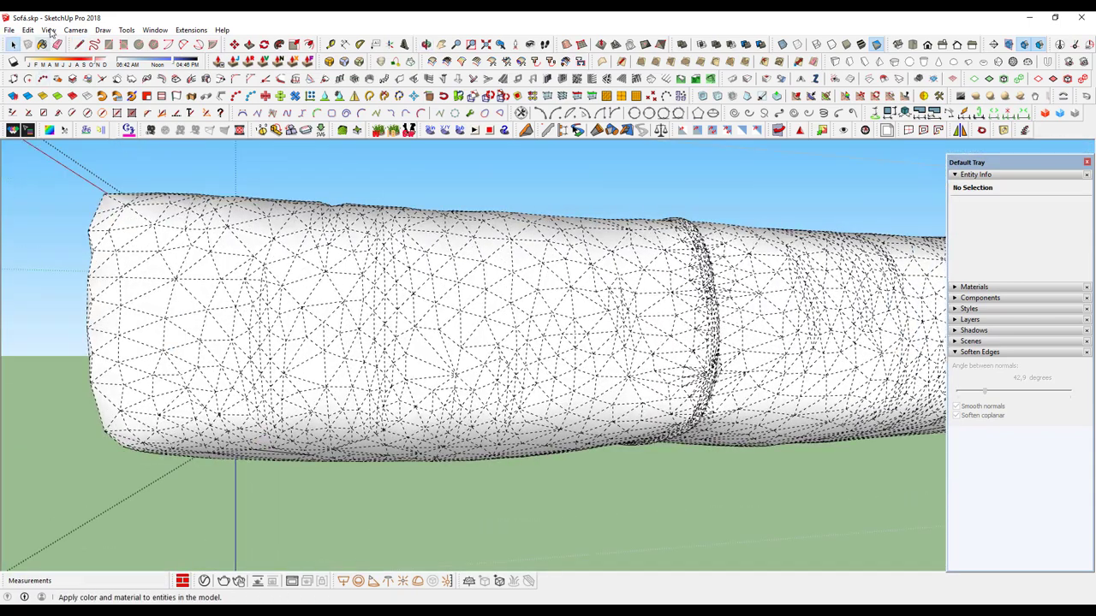
# Step: Turn off Hidden Geometry and orbit around the cushion
pyautogui.click(50, 33)
pyautogui.click(71, 78)
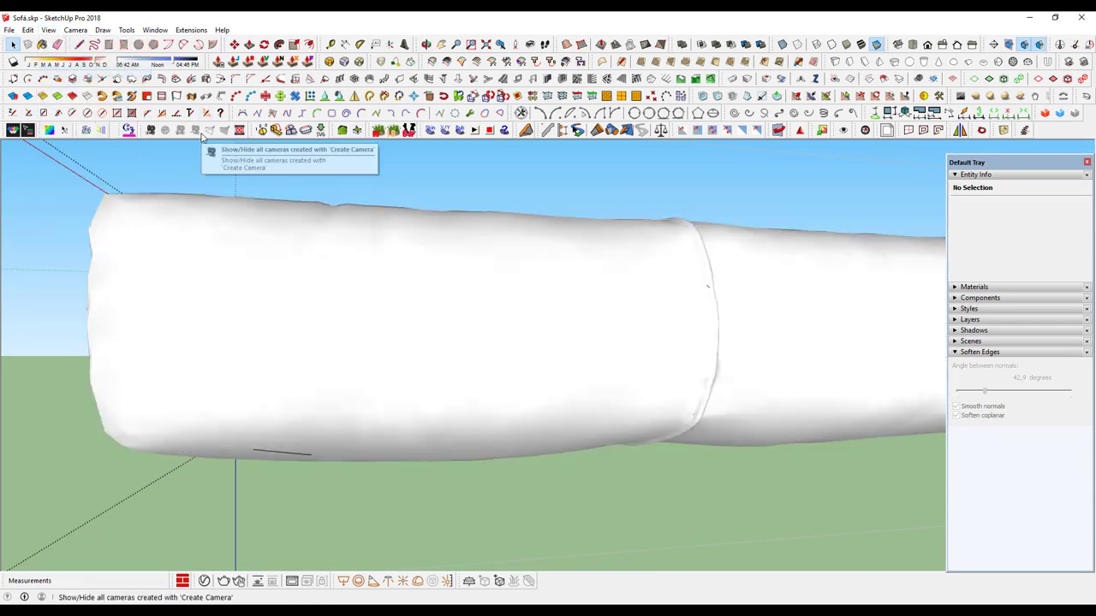
pyautogui.moveTo(334, 339)
pyautogui.mouseDown(button='middle')
pyautogui.moveTo(411, 387)
pyautogui.moveTo(587, 316)
pyautogui.moveTo(311, 300)
pyautogui.moveTo(467, 296)
pyautogui.mouseUp(button='middle')
# Step: Zoom and orbit in close to the dark gap along the cushion seam
pyautogui.scroll(2, 379, 311)
pyautogui.scroll(2, 379, 345)
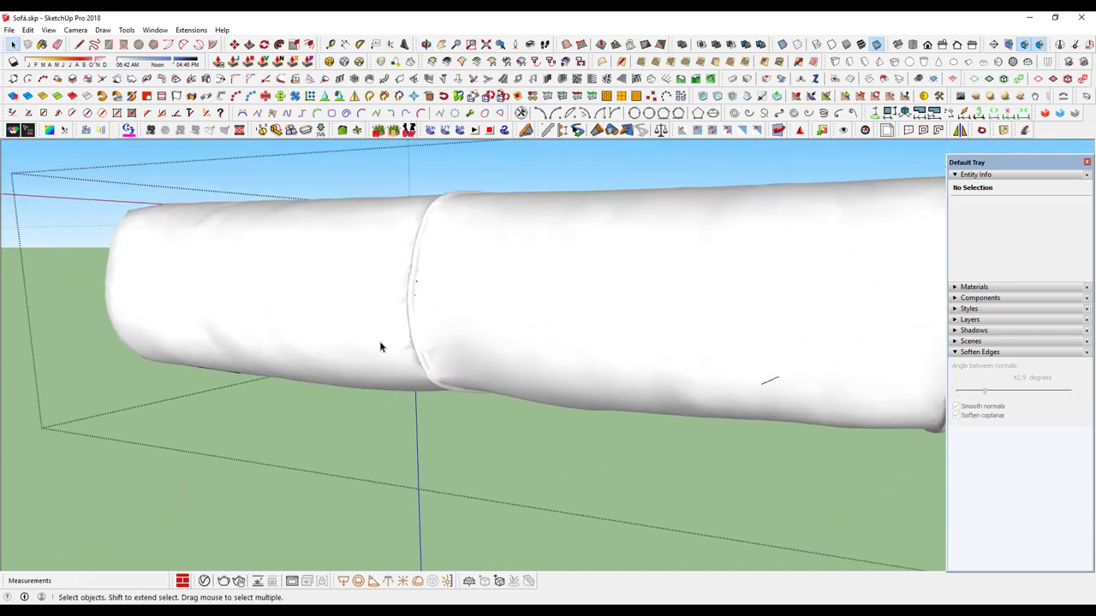
pyautogui.scroll(5, 428, 354)
pyautogui.moveTo(428, 355)
pyautogui.mouseDown(button='middle')
pyautogui.moveTo(589, 259)
pyautogui.moveTo(733, 310)
pyautogui.mouseUp(button='middle')
pyautogui.scroll(-3, 577, 321)
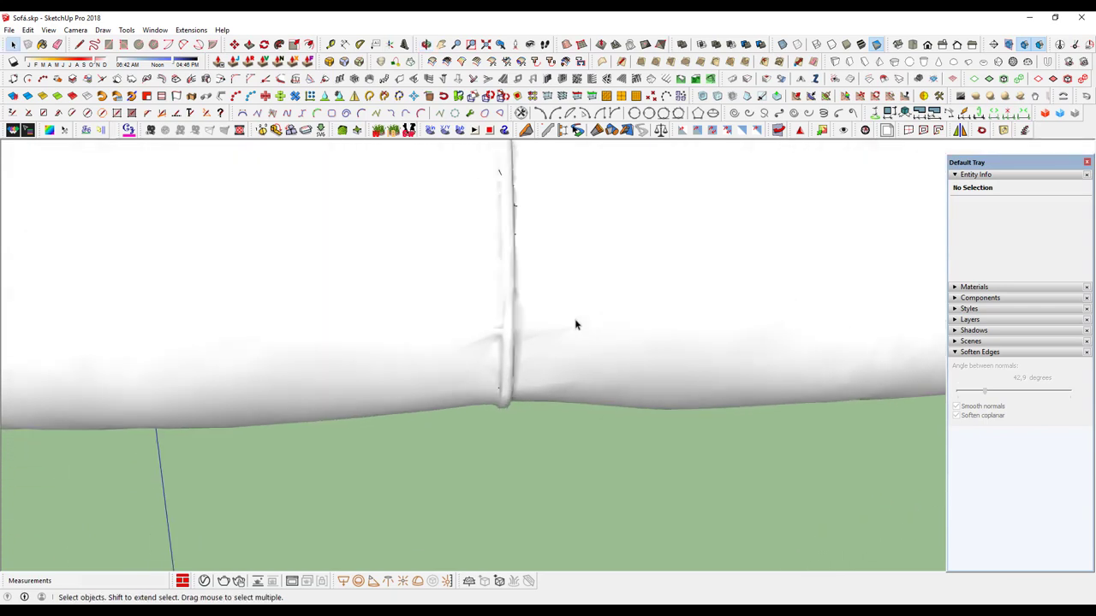
pyautogui.scroll(-3, 748, 274)
pyautogui.moveTo(748, 274)
pyautogui.mouseDown(button='middle')
pyautogui.moveTo(303, 417)
pyautogui.moveTo(440, 326)
pyautogui.moveTo(667, 367)
pyautogui.moveTo(294, 352)
pyautogui.moveTo(365, 263)
pyautogui.moveTo(797, 428)
pyautogui.mouseUp(button='middle')
pyautogui.scroll(2, 768, 423)
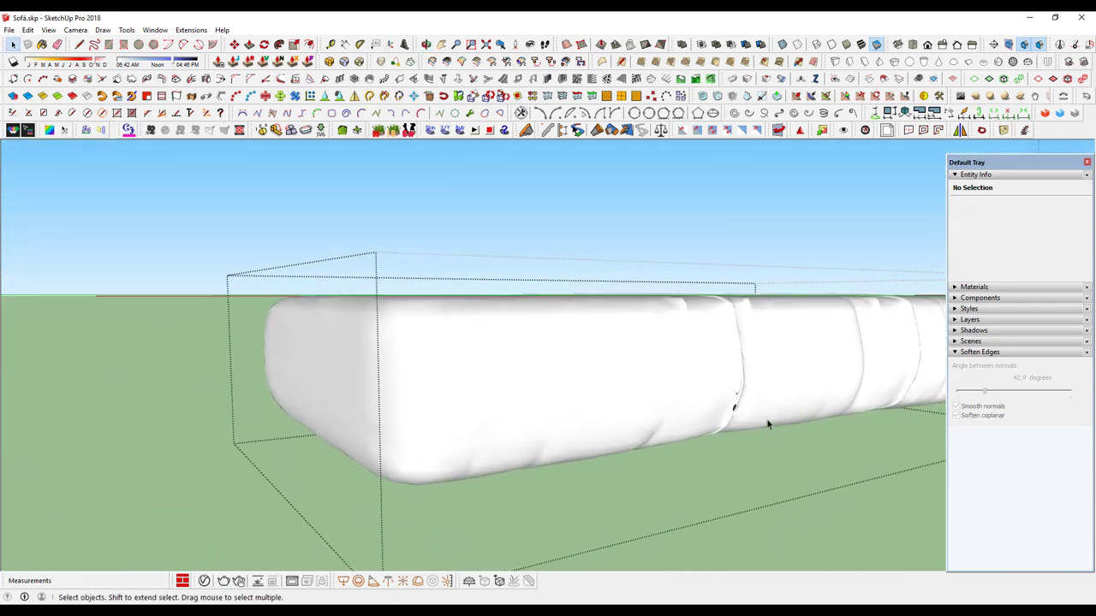
pyautogui.scroll(3, 714, 391)
pyautogui.scroll(3, 717, 400)
pyautogui.moveTo(717, 400)
pyautogui.mouseDown(button='middle')
pyautogui.moveTo(717, 391)
pyautogui.moveTo(643, 389)
pyautogui.mouseUp(button='middle')
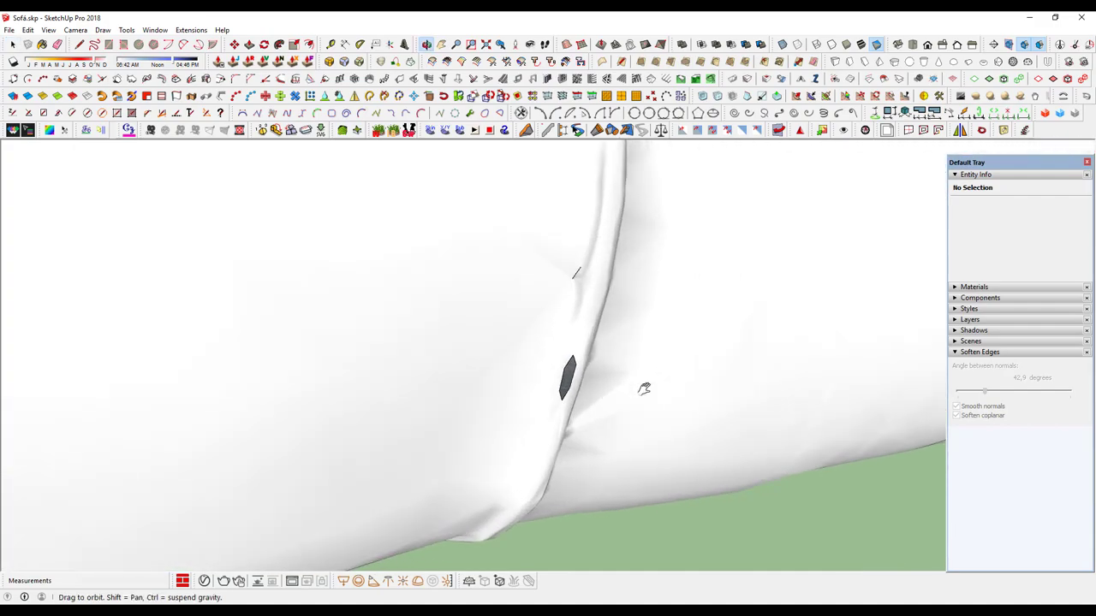
# Step: Turn Hidden Geometry back on to expose the mesh edges around the seam gap
pyautogui.click(50, 30)
pyautogui.click(77, 55)
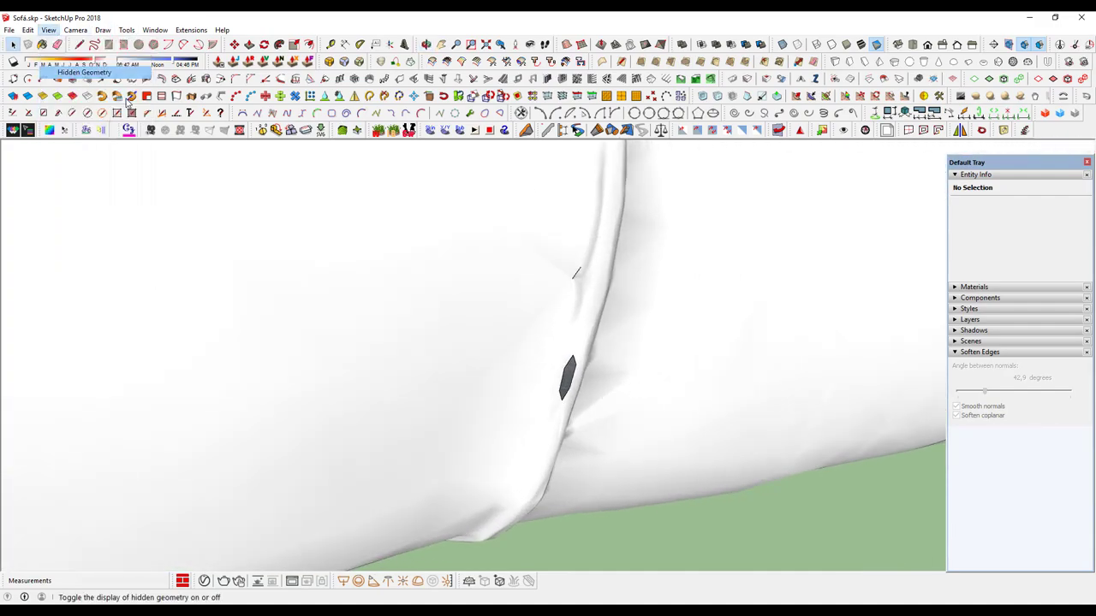
pyautogui.moveTo(589, 368); pyautogui.dragTo(588, 364, button='middle')
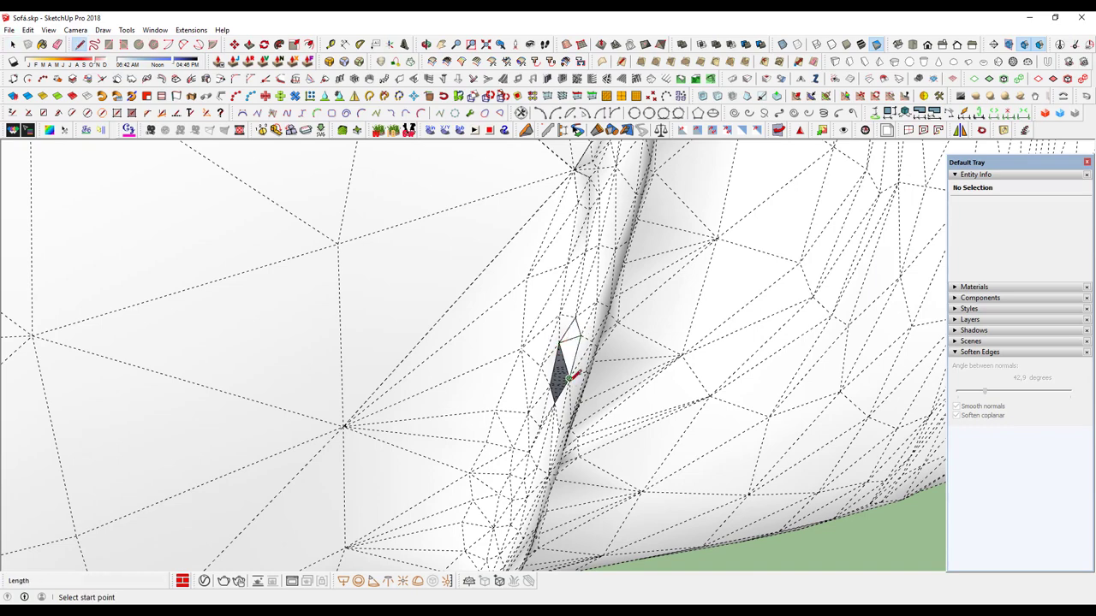
# Step: Orbit away from the seam, hide Hidden Geometry, and view the sofa from the side
pyautogui.scroll(-3, 553, 400)
pyautogui.moveTo(554, 401); pyautogui.dragTo(452, 396, button='middle')
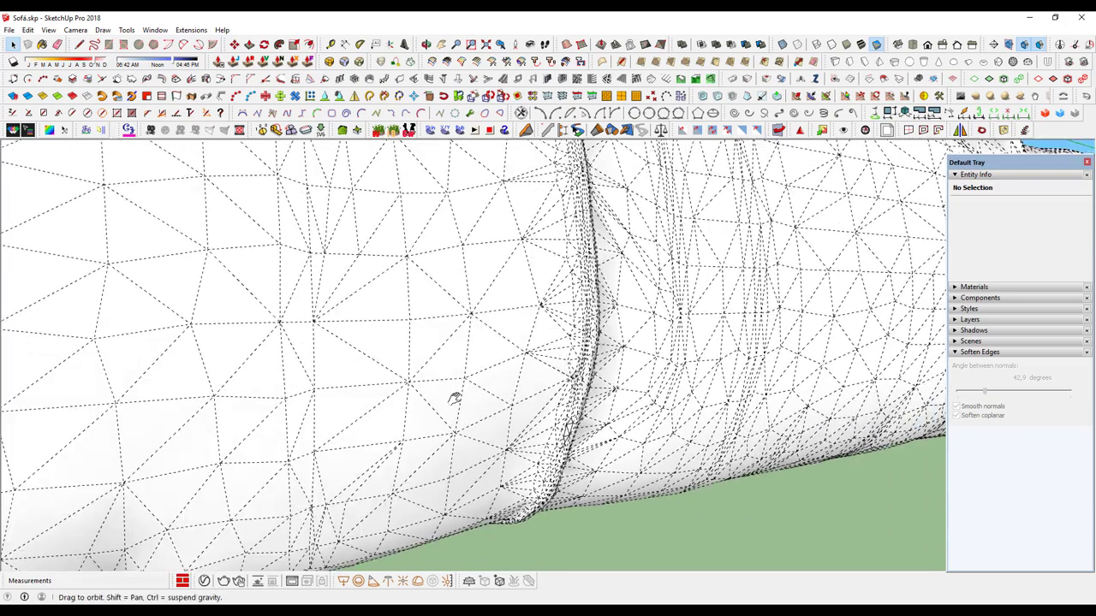
pyautogui.click(48, 30)
pyautogui.click(70, 75)
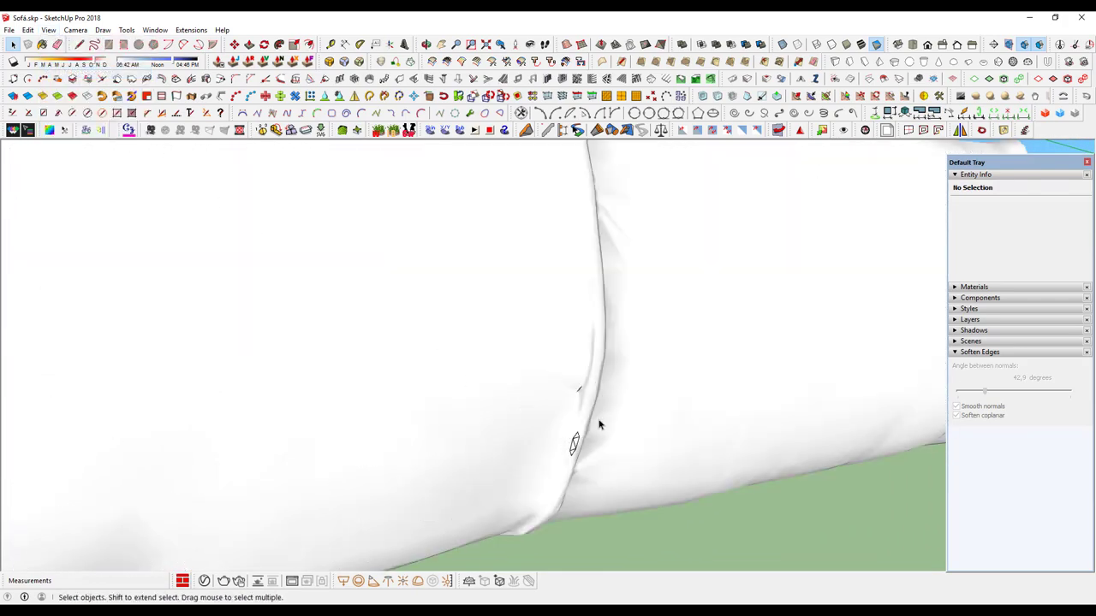
pyautogui.moveTo(580, 442)
pyautogui.mouseDown(button='middle')
pyautogui.moveTo(590, 434)
pyautogui.moveTo(389, 434)
pyautogui.moveTo(367, 421)
pyautogui.moveTo(567, 411)
pyautogui.moveTo(423, 385)
pyautogui.moveTo(464, 381)
pyautogui.moveTo(626, 409)
pyautogui.mouseUp(button='middle')
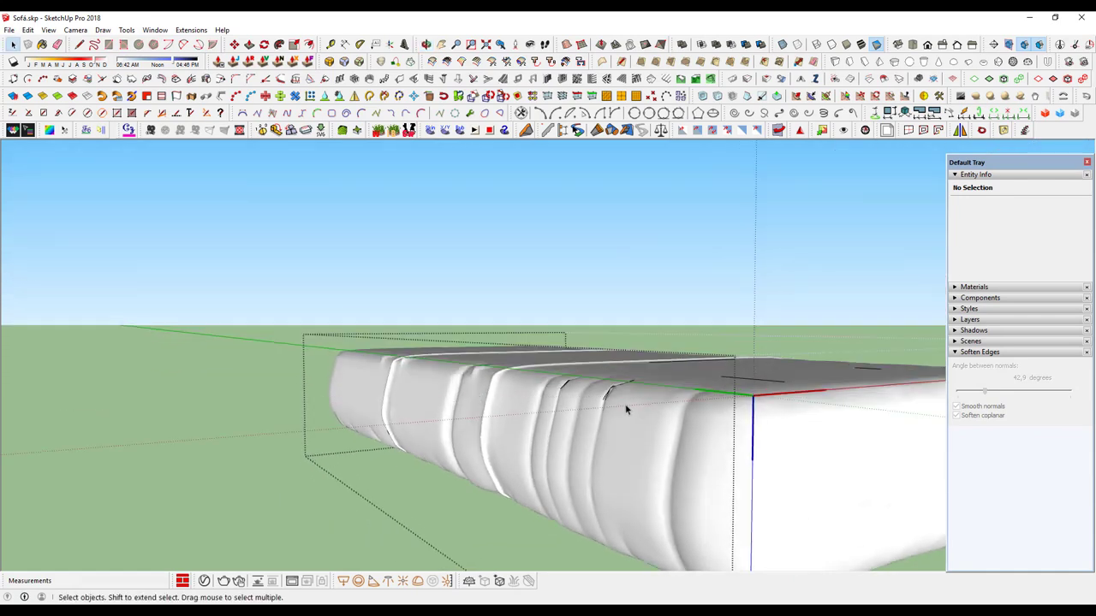
# Step: Zoom and orbit to a close front view of the cushion crease
pyautogui.moveTo(392, 379)
pyautogui.mouseDown(button='middle')
pyautogui.moveTo(489, 440)
pyautogui.moveTo(710, 420)
pyautogui.moveTo(356, 450)
pyautogui.moveTo(391, 357)
pyautogui.mouseUp(button='middle')
pyautogui.scroll(2, 710, 420)
pyautogui.scroll(2, 722, 409)
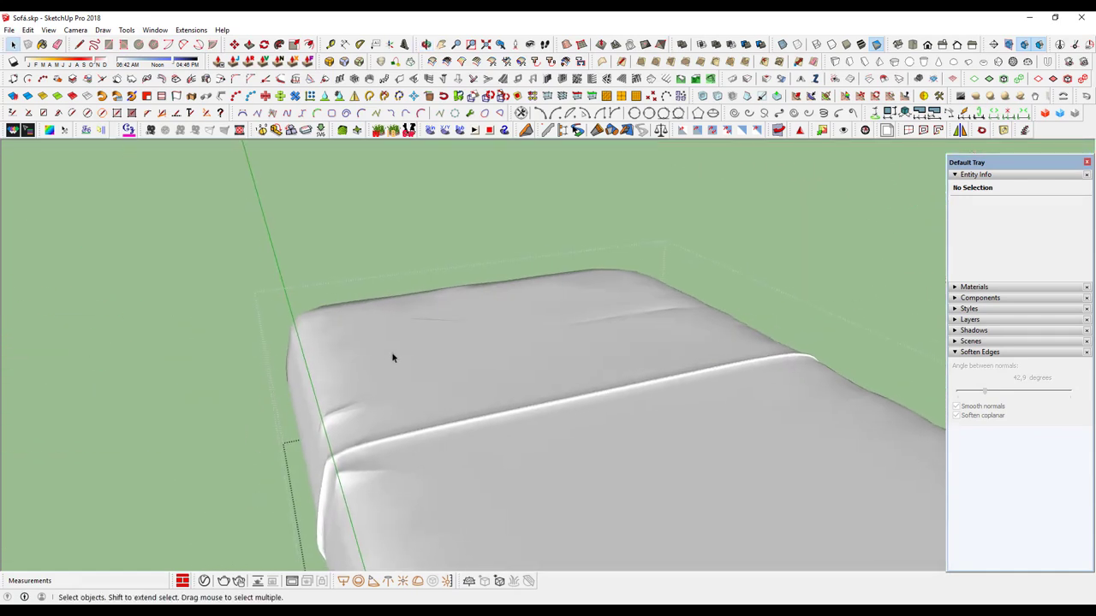
pyautogui.scroll(2, 392, 357)
pyautogui.moveTo(374, 423)
pyautogui.mouseDown(button='middle')
pyautogui.moveTo(451, 386)
pyautogui.moveTo(600, 342)
pyautogui.moveTo(509, 391)
pyautogui.mouseUp(button='middle')
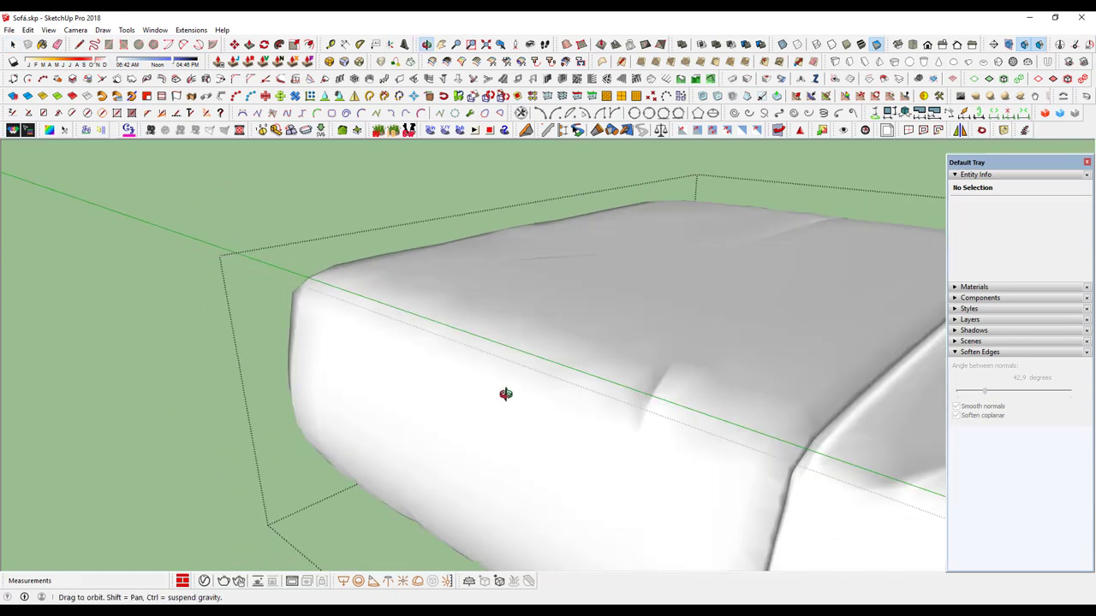
pyautogui.scroll(3, 553, 276)
pyautogui.scroll(1, 503, 257)
pyautogui.moveTo(503, 257)
pyautogui.mouseDown(button='middle')
pyautogui.moveTo(379, 325)
pyautogui.moveTo(433, 235)
pyautogui.mouseUp(button='middle')
# Step: Show Hidden Geometry and finish the line closing the thin cushion-top sliver
pyautogui.click(49, 30)
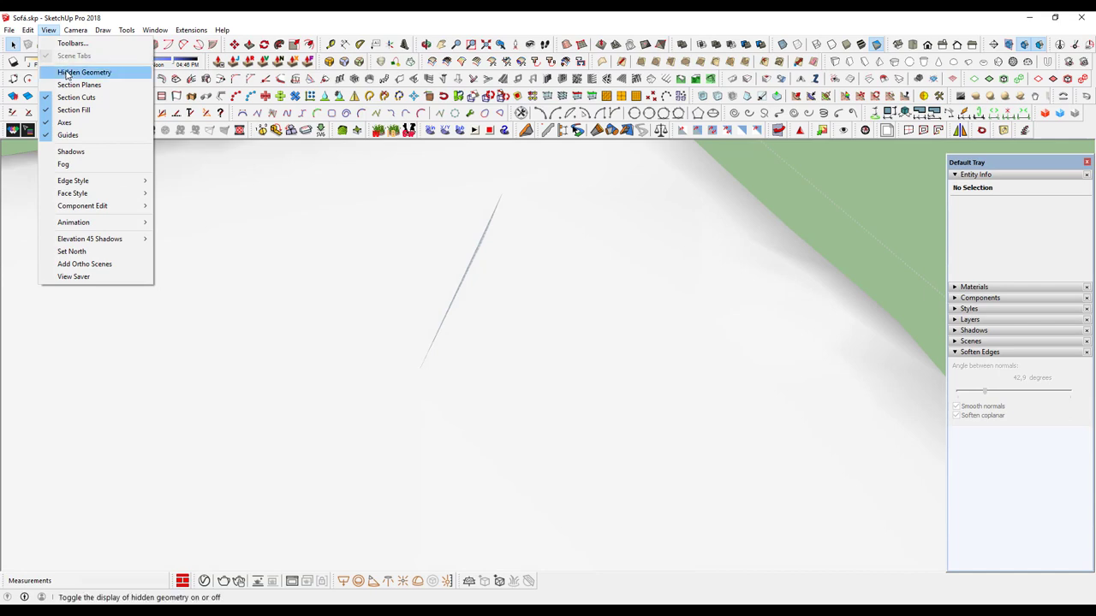
pyautogui.click(68, 76)
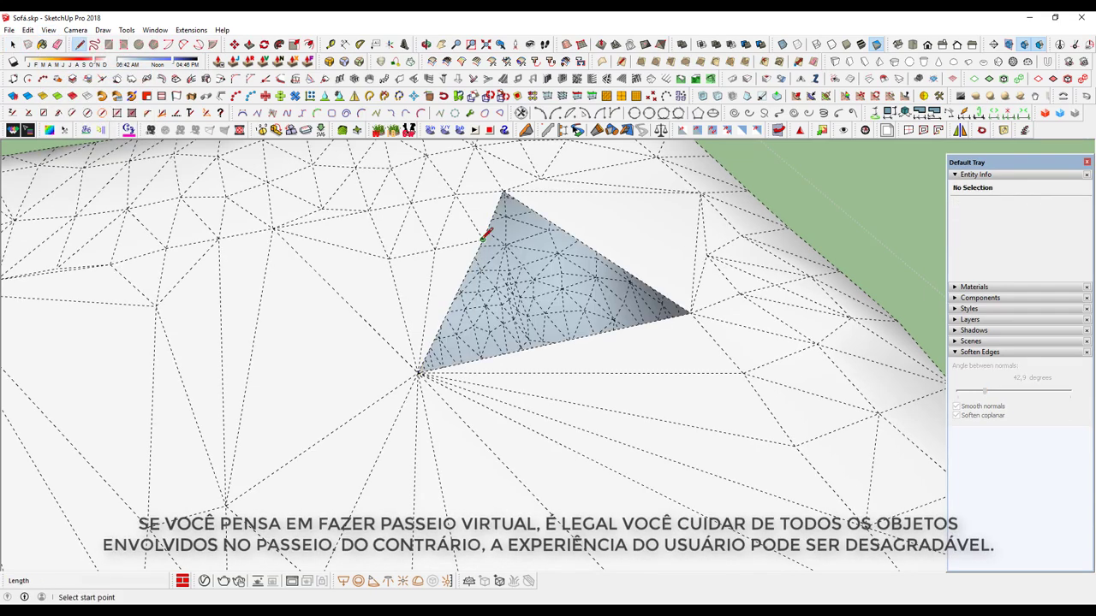
pyautogui.press('space')
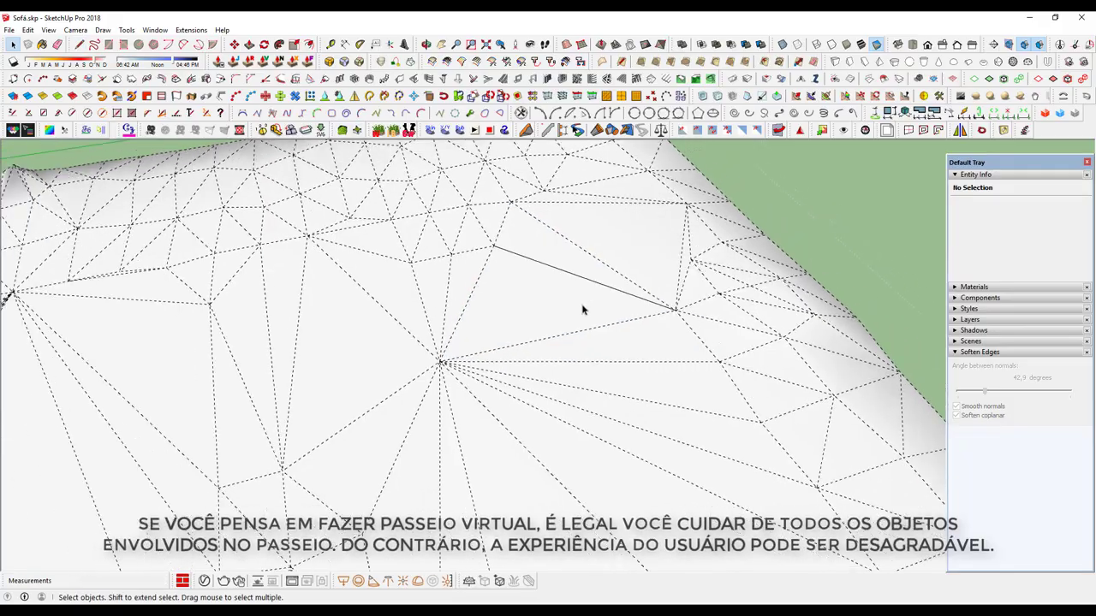
pyautogui.scroll(-3, 579, 301)
# Step: Zoom out, hide Hidden Geometry, and orbit around the smoothly shaded sofa
pyautogui.moveTo(580, 301)
pyautogui.mouseDown(button='middle')
pyautogui.moveTo(386, 404)
pyautogui.moveTo(454, 352)
pyautogui.mouseUp(button='middle')
pyautogui.scroll(-3, 386, 404)
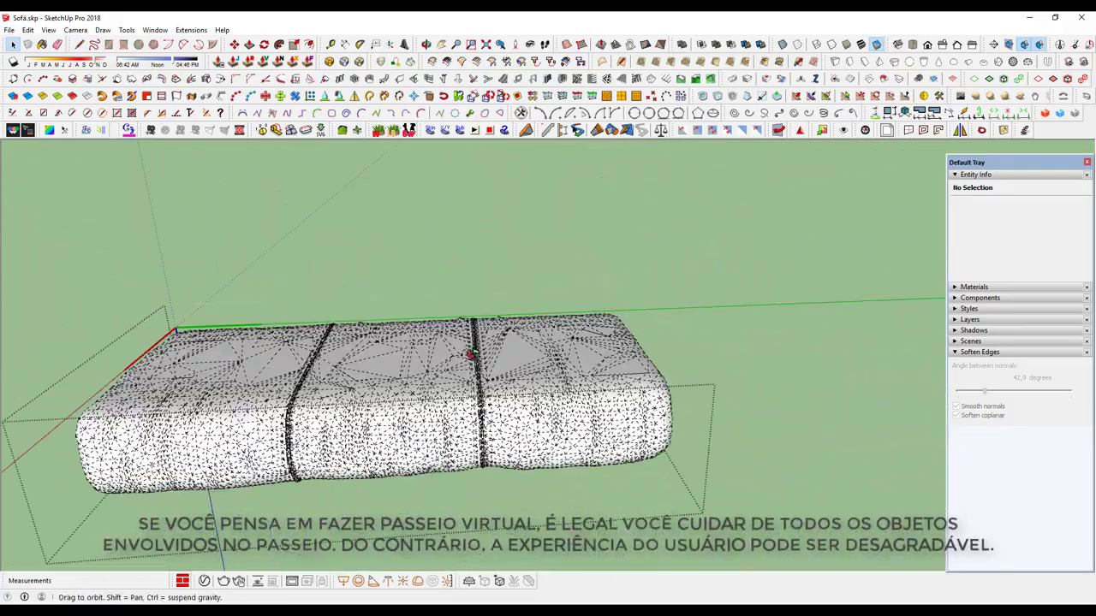
pyautogui.click(49, 30)
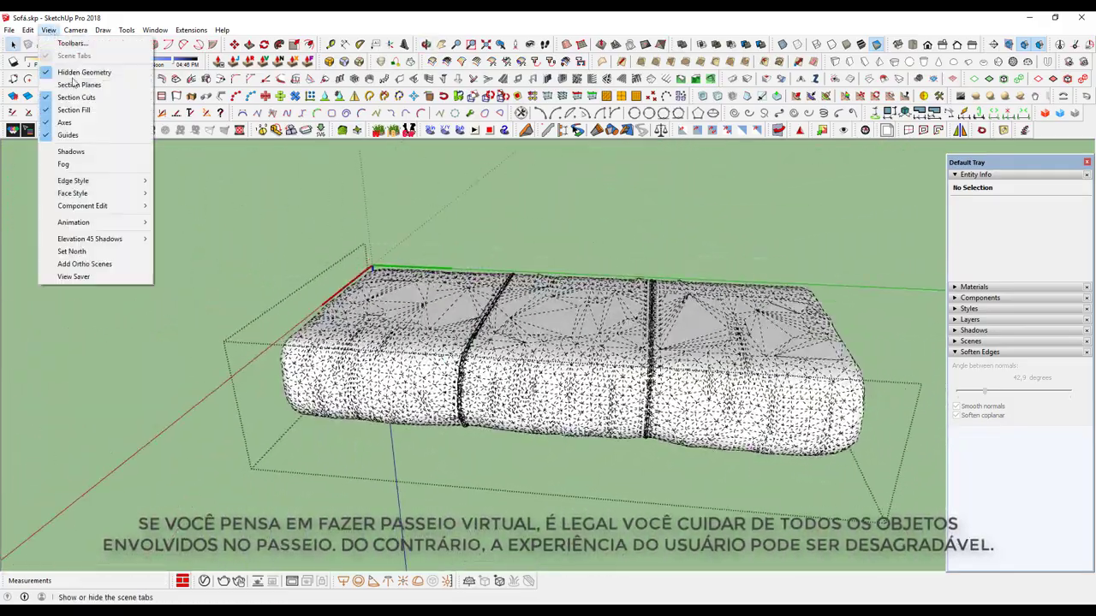
pyautogui.click(77, 84)
pyautogui.moveTo(606, 311)
pyautogui.mouseDown(button='middle')
pyautogui.moveTo(600, 367)
pyautogui.moveTo(406, 350)
pyautogui.moveTo(707, 262)
pyautogui.moveTo(721, 273)
pyautogui.mouseUp(button='middle')
# Step: Zoom in on the cushion tops and delete the stray edge on the seat cushion
pyautogui.scroll(2, 594, 405)
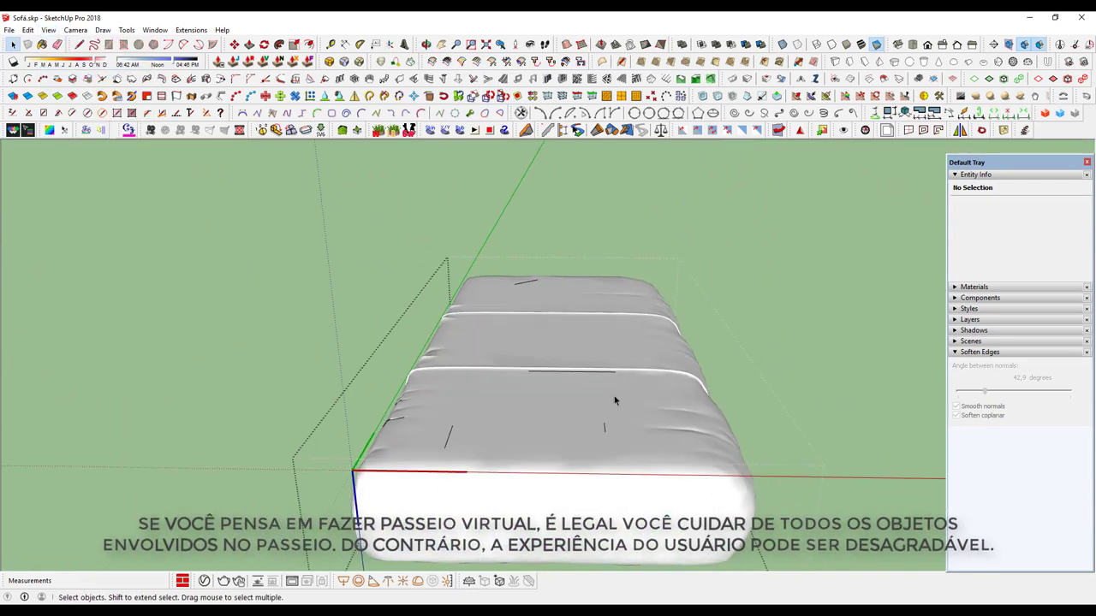
pyautogui.scroll(2, 614, 396)
pyautogui.scroll(2, 612, 392)
pyautogui.scroll(2, 618, 360)
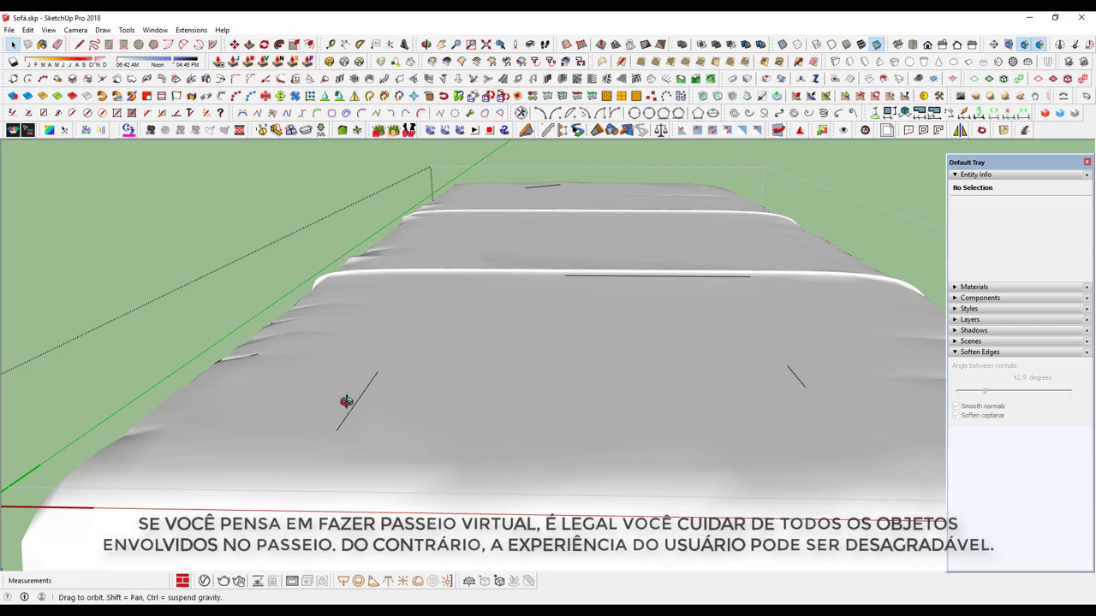
pyautogui.moveTo(346, 402)
pyautogui.mouseDown(button='middle')
pyautogui.moveTo(641, 264)
pyautogui.moveTo(411, 362)
pyautogui.moveTo(215, 399)
pyautogui.moveTo(442, 378)
pyautogui.mouseUp(button='middle')
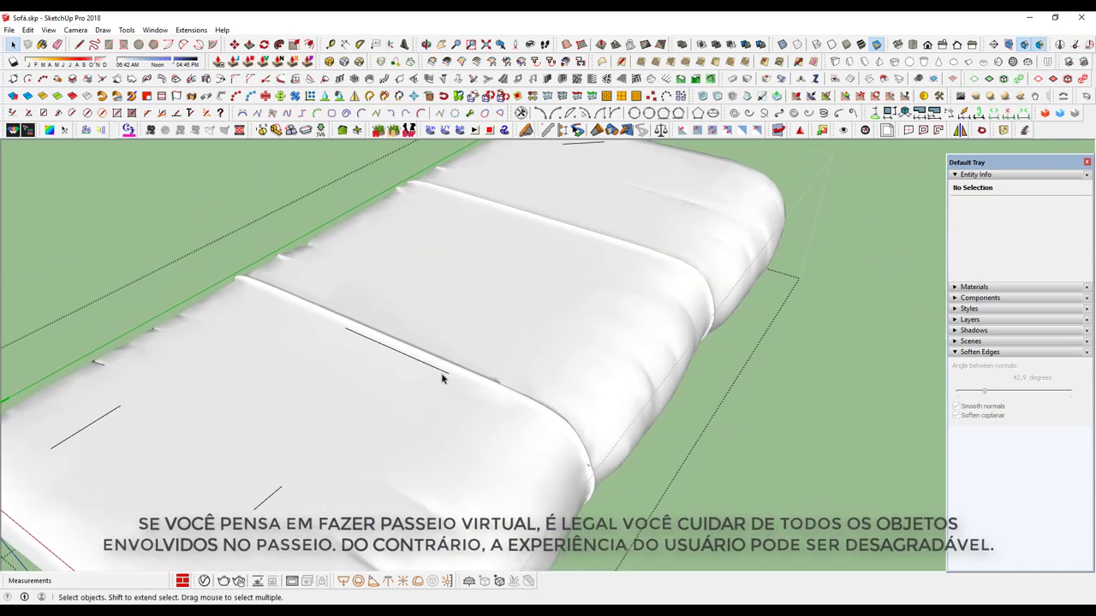
pyautogui.scroll(2, 442, 377)
pyautogui.scroll(2, 443, 375)
pyautogui.scroll(2, 442, 373)
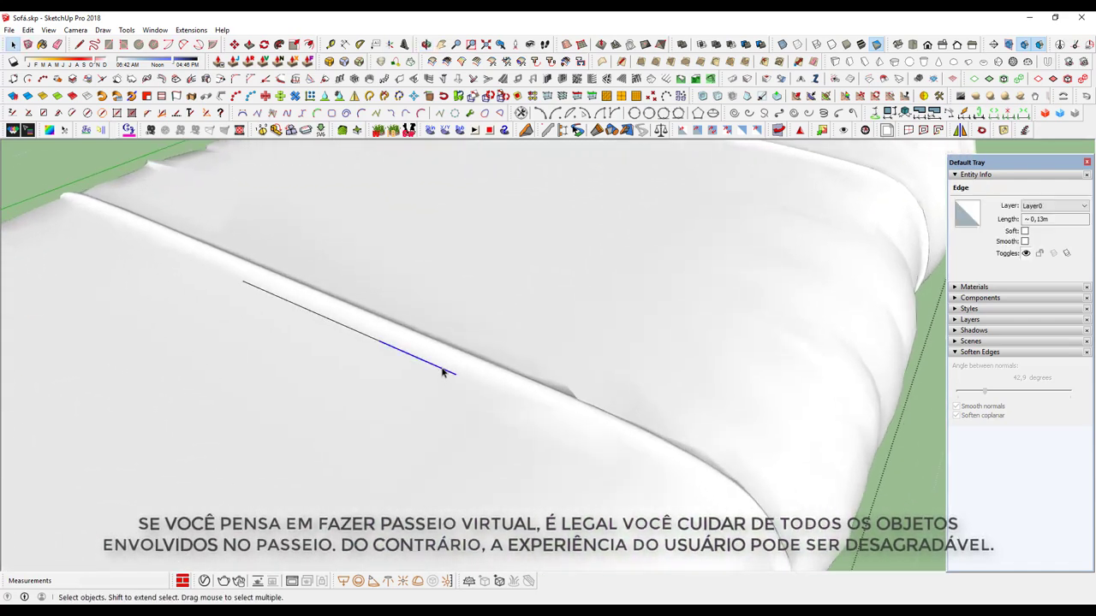
pyautogui.click(370, 343)
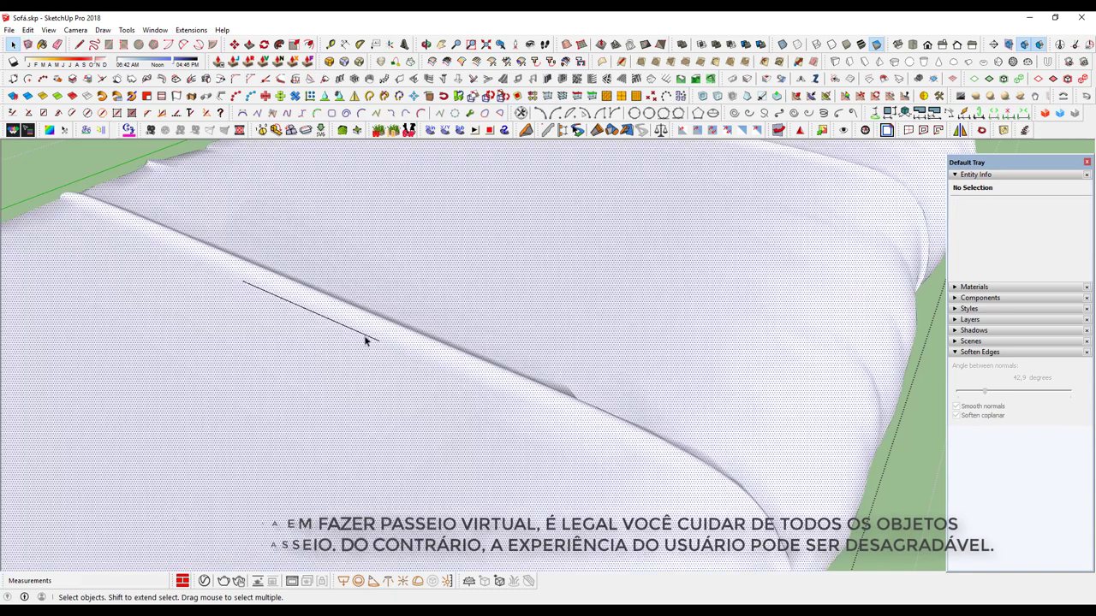
pyautogui.click(291, 304)
pyautogui.press('Delete')
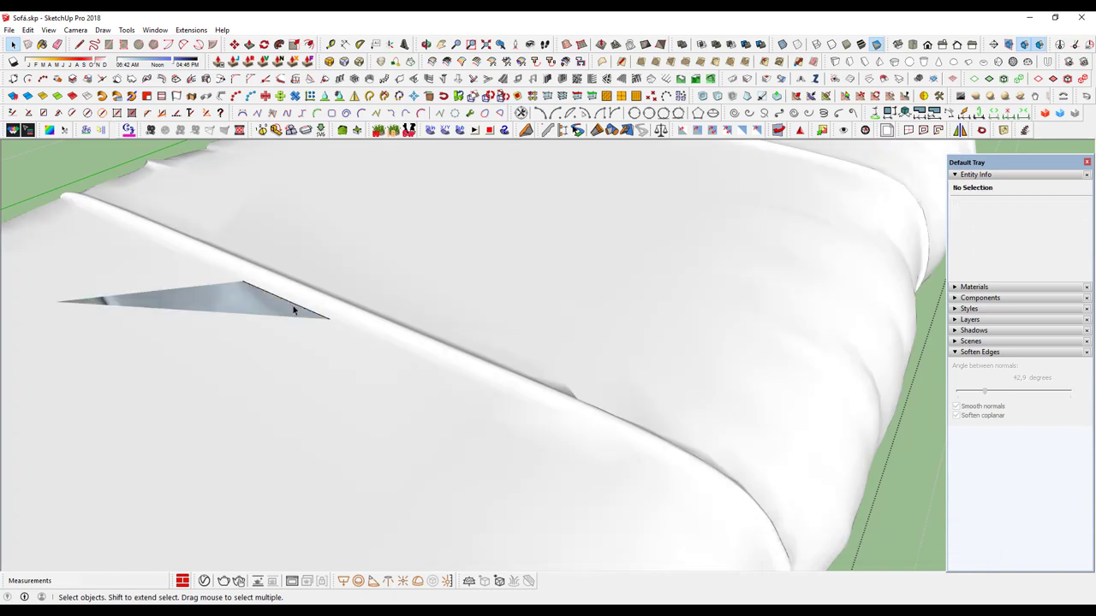
pyautogui.hotkey('ctrl', 'z')
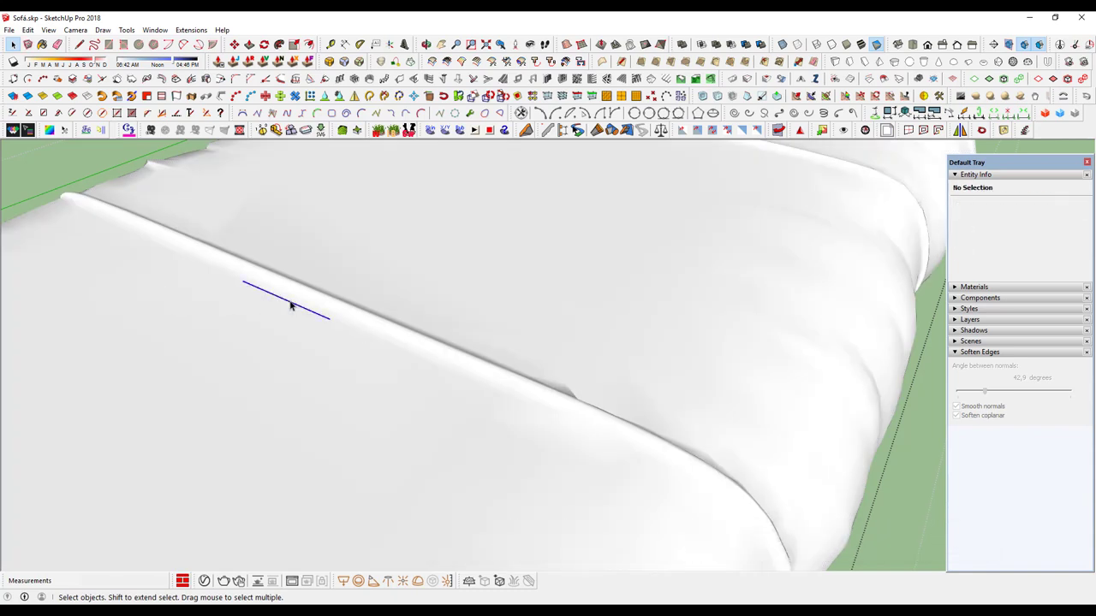
pyautogui.press('Delete')
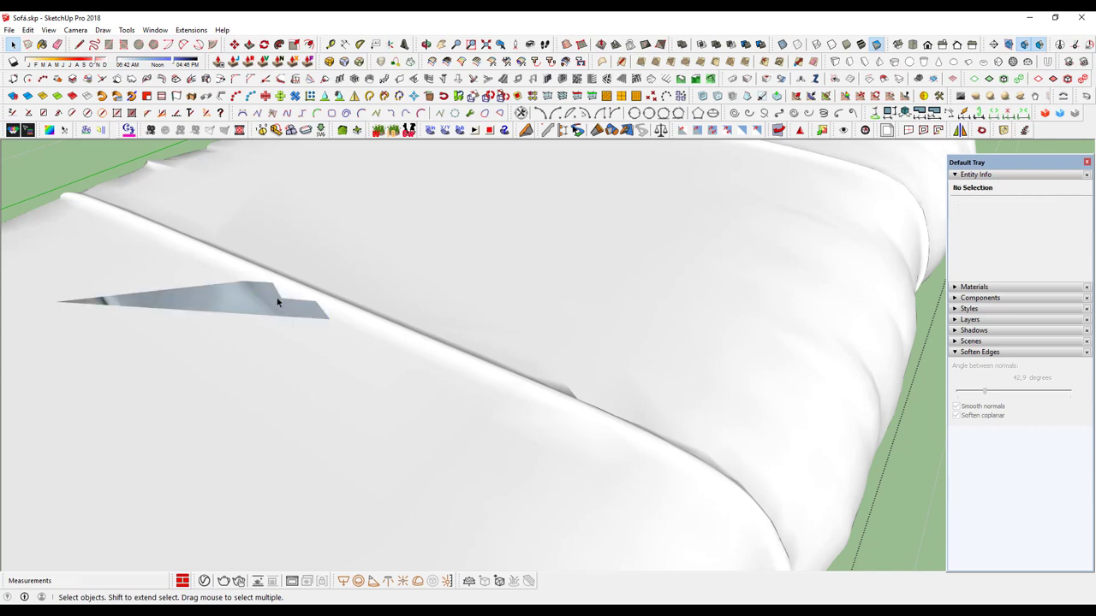
# Step: Show hidden geometry and draw a line closing the triangular hole in the cushion
pyautogui.click(49, 30)
pyautogui.click(73, 68)
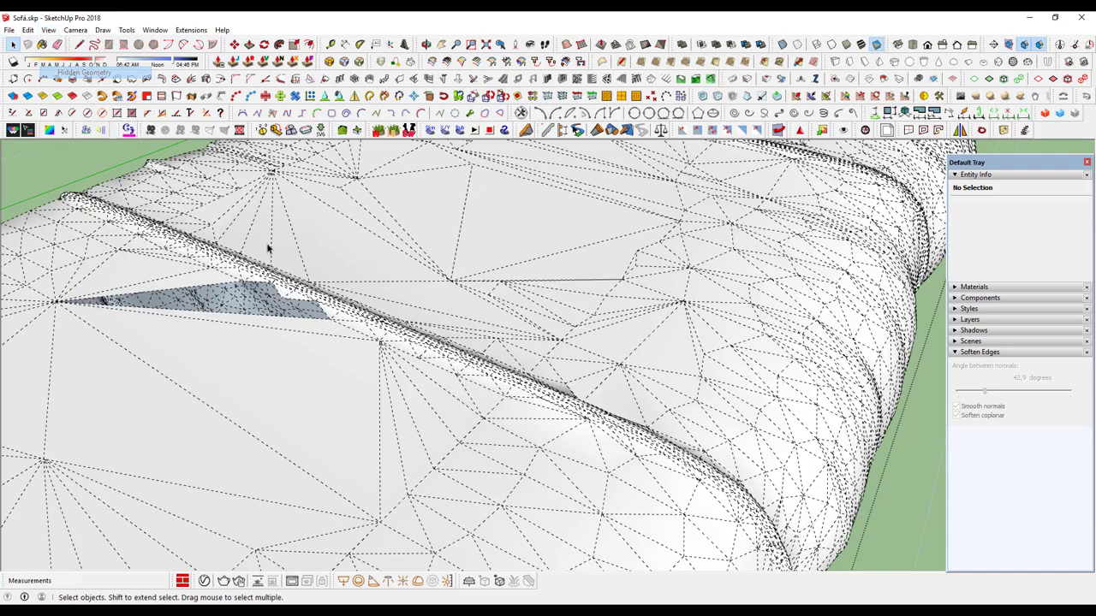
pyautogui.scroll(2, 281, 283)
pyautogui.scroll(2, 282, 291)
pyautogui.scroll(1, 285, 299)
pyautogui.press('l')
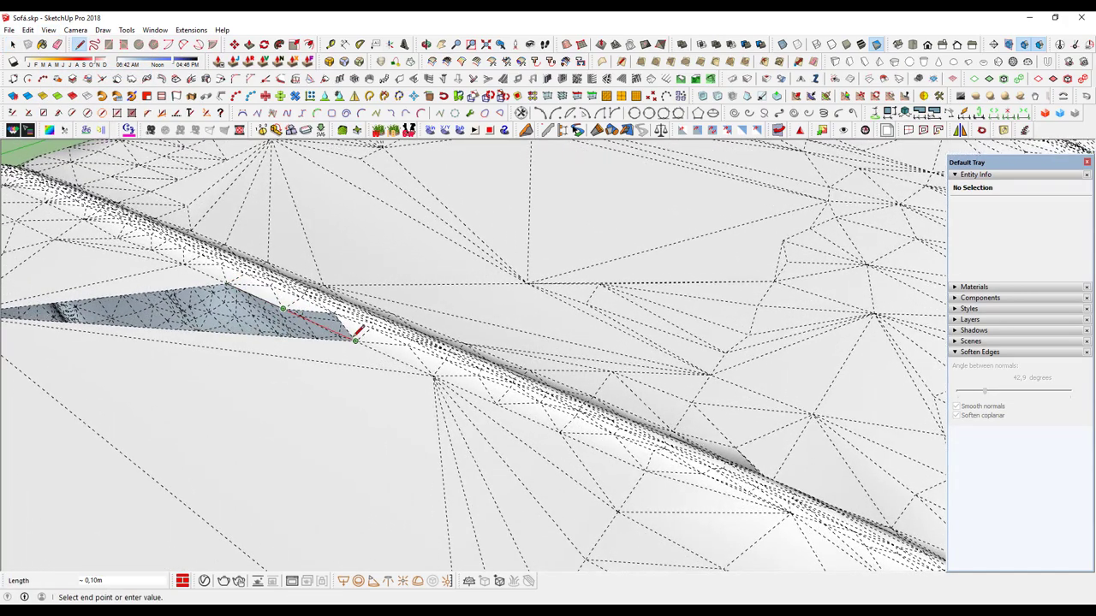
pyautogui.click(356, 339)
pyautogui.press('space')
# Step: Turn hidden geometry off and orbit around the sofa to check the smooth shading
pyautogui.moveTo(305, 325); pyautogui.dragTo(643, 331, button='middle')
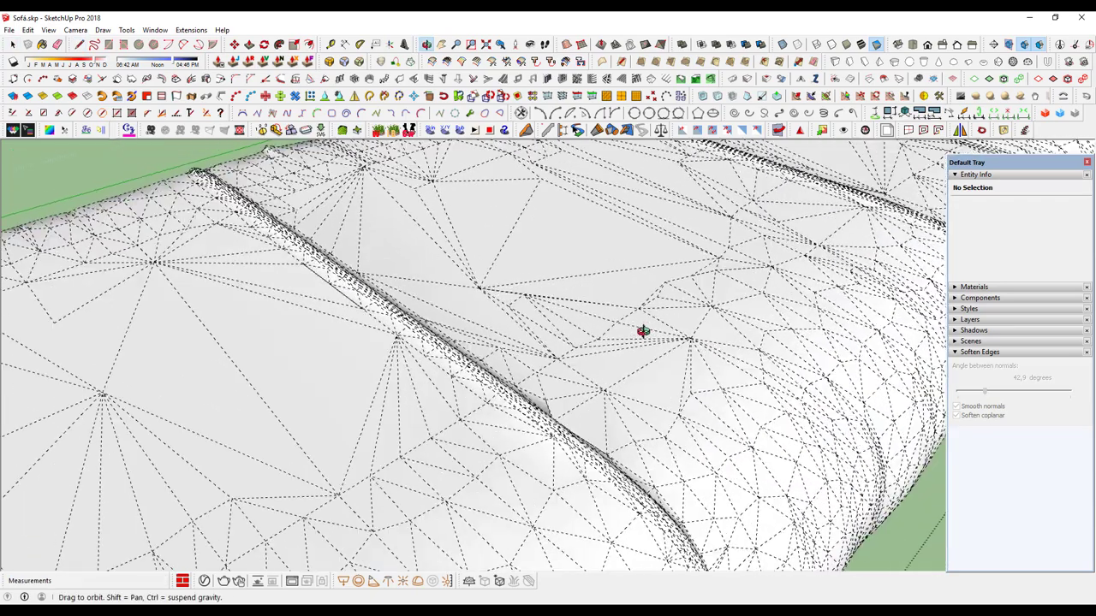
pyautogui.click(49, 30)
pyautogui.click(69, 74)
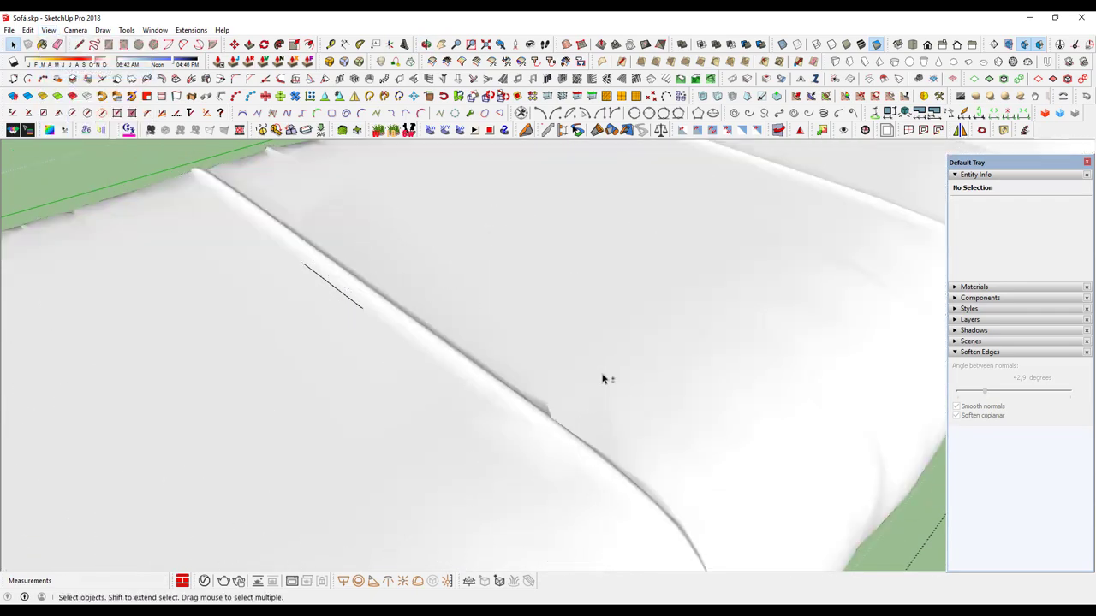
pyautogui.moveTo(604, 379)
pyautogui.mouseDown(button='middle')
pyautogui.moveTo(421, 357)
pyautogui.moveTo(714, 340)
pyautogui.mouseUp(button='middle')
pyautogui.scroll(-3, 536, 328)
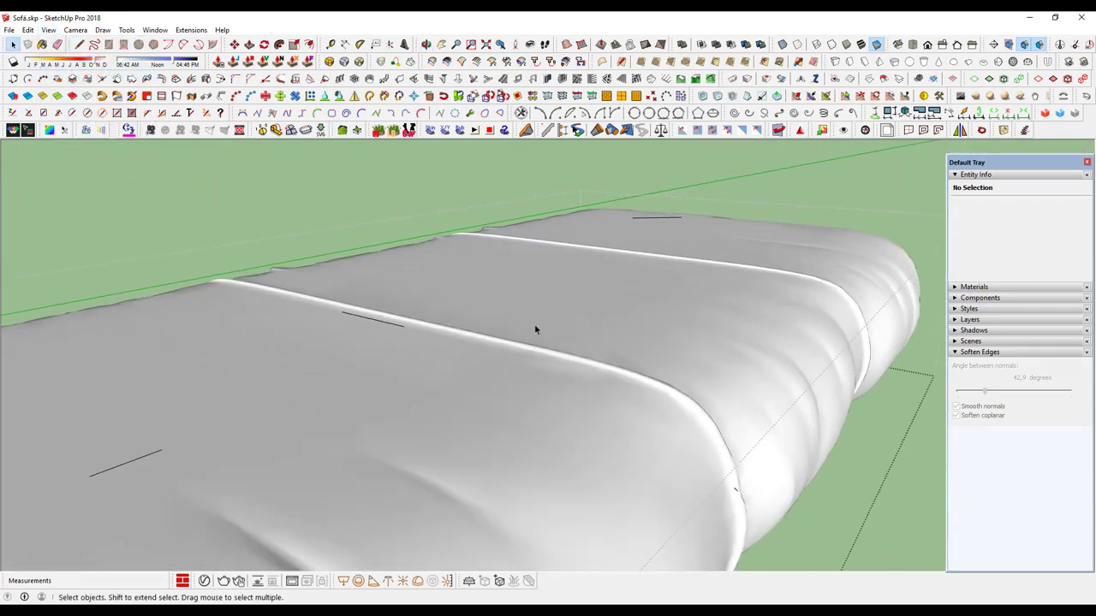
pyautogui.moveTo(536, 328); pyautogui.dragTo(619, 311, button='middle')
pyautogui.scroll(2, 613, 330)
pyautogui.moveTo(396, 352)
pyautogui.mouseDown(button='middle')
pyautogui.moveTo(445, 445)
pyautogui.moveTo(275, 346)
pyautogui.mouseUp(button='middle')
pyautogui.moveTo(531, 321)
pyautogui.mouseDown(button='middle')
pyautogui.moveTo(384, 289)
pyautogui.moveTo(685, 337)
pyautogui.moveTo(570, 360)
pyautogui.moveTo(484, 285)
pyautogui.moveTo(558, 287)
pyautogui.mouseUp(button='middle')
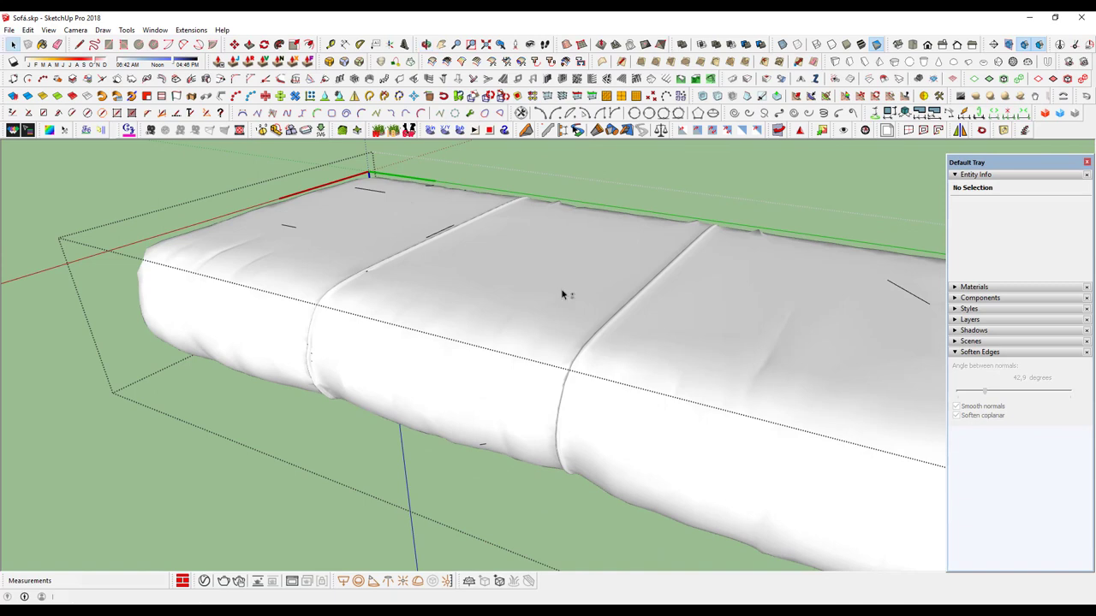
# Step: Select the whole sofa group and explode it
pyautogui.scroll(-5, 563, 295)
pyautogui.scroll(-3, 526, 294)
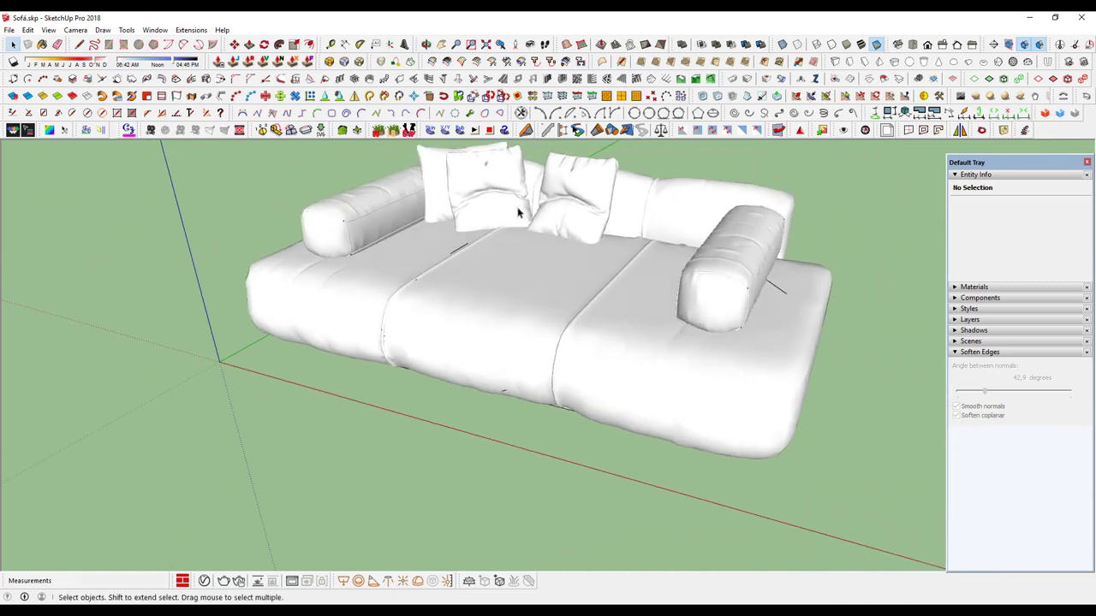
pyautogui.moveTo(495, 226); pyautogui.dragTo(405, 279, button='middle')
pyautogui.moveTo(413, 374)
pyautogui.mouseDown(button='middle')
pyautogui.moveTo(471, 225)
pyautogui.moveTo(392, 350)
pyautogui.moveTo(382, 403)
pyautogui.mouseUp(button='middle')
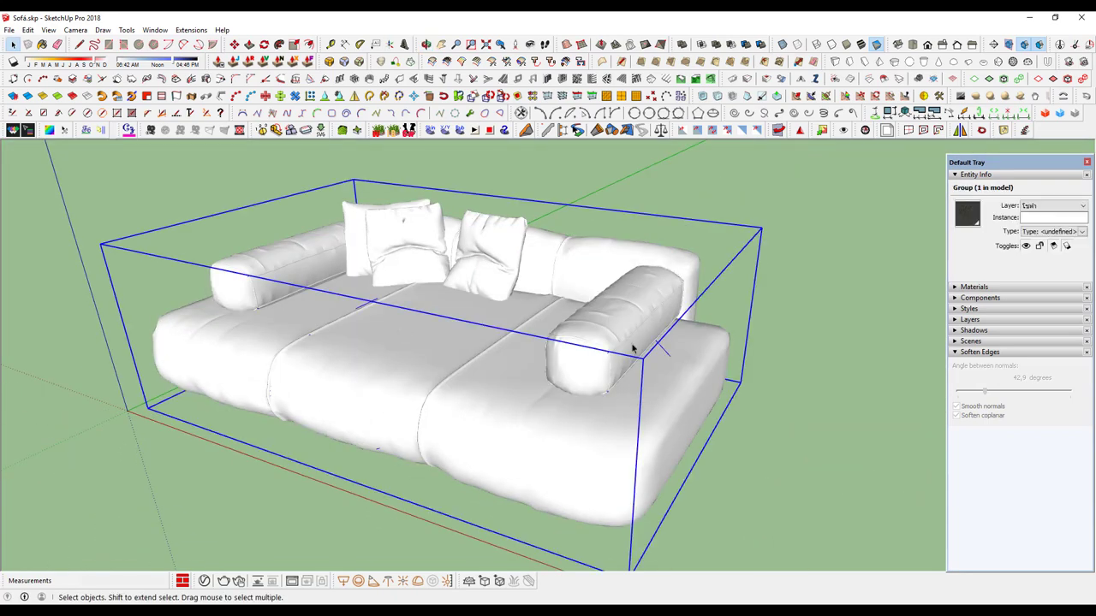
pyautogui.keyDown('shift'); pyautogui.click(612, 276); pyautogui.keyUp('shift')
pyautogui.click(578, 314)
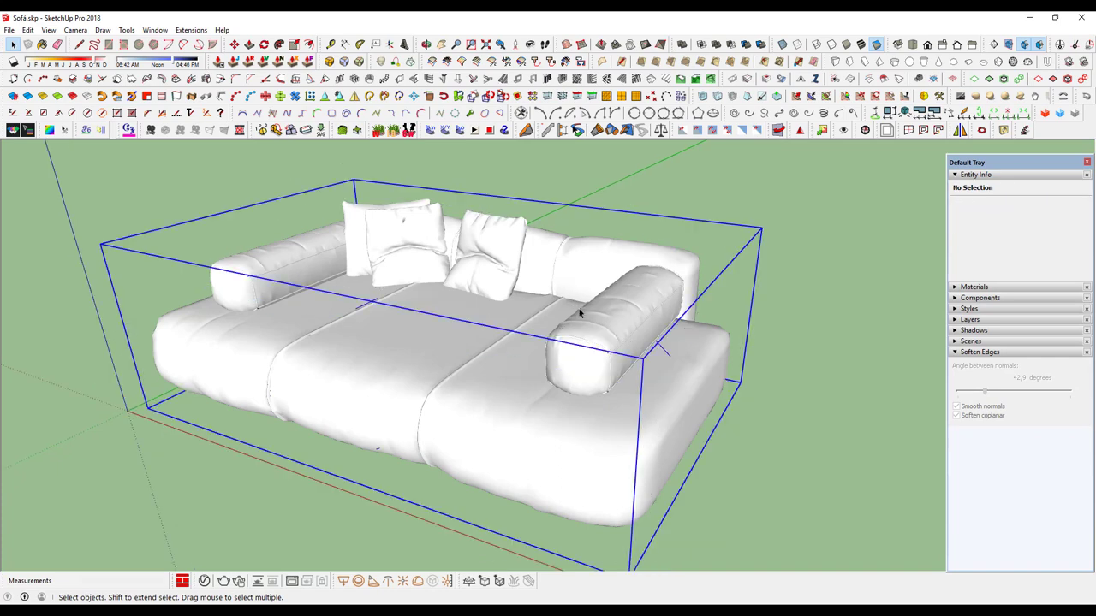
pyautogui.rightClick(657, 300)
pyautogui.click(689, 167)
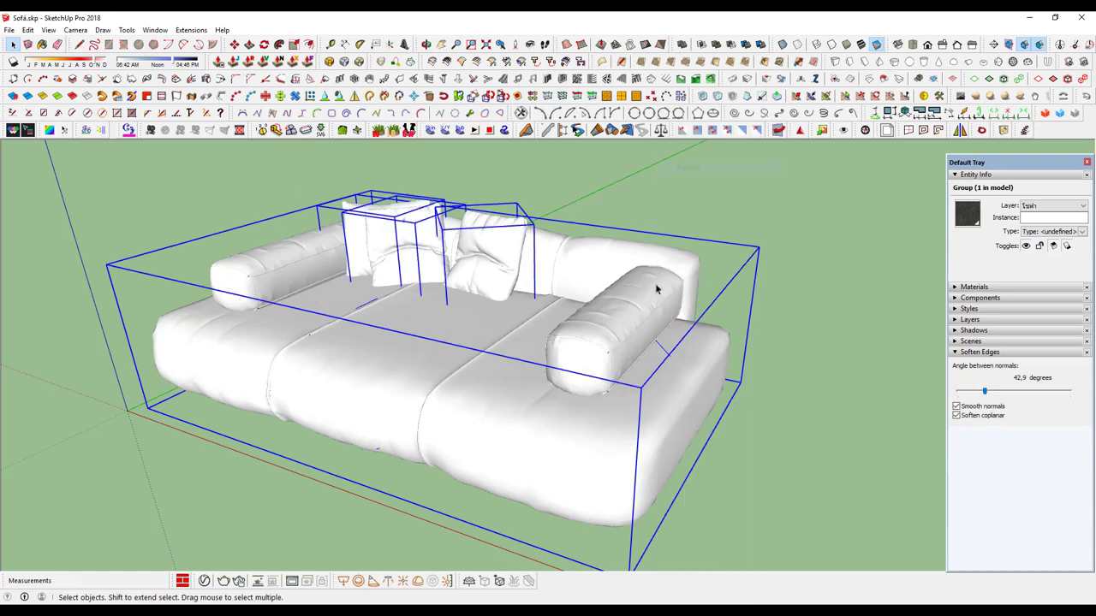
# Step: Explode the inner sofa component into its separate parts
pyautogui.moveTo(638, 393); pyautogui.dragTo(655, 335, button='middle')
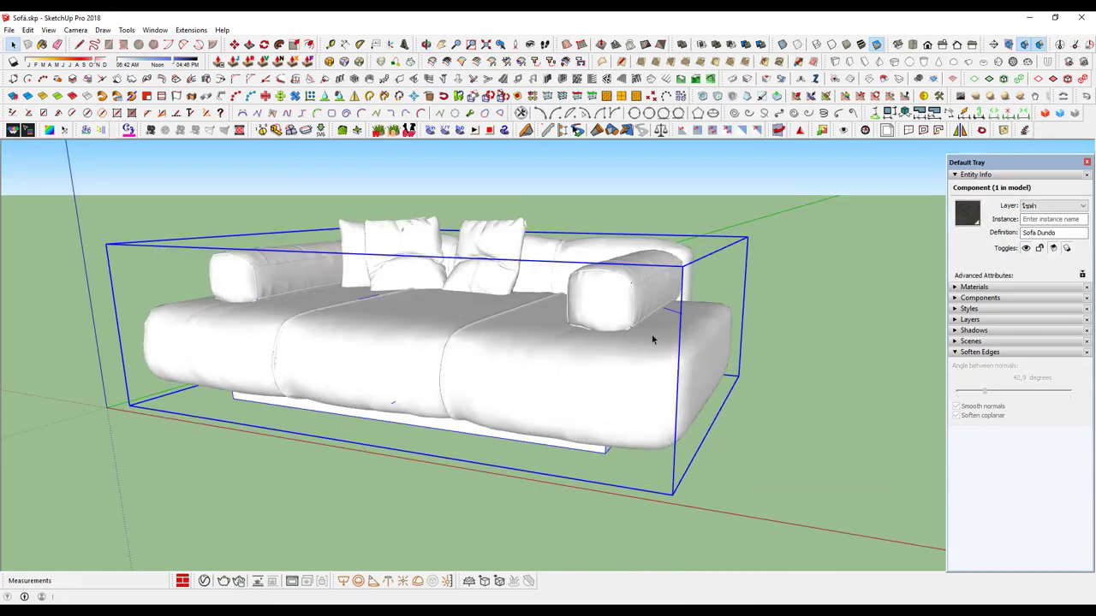
pyautogui.press('m')
pyautogui.click(612, 323)
pyautogui.press('space')
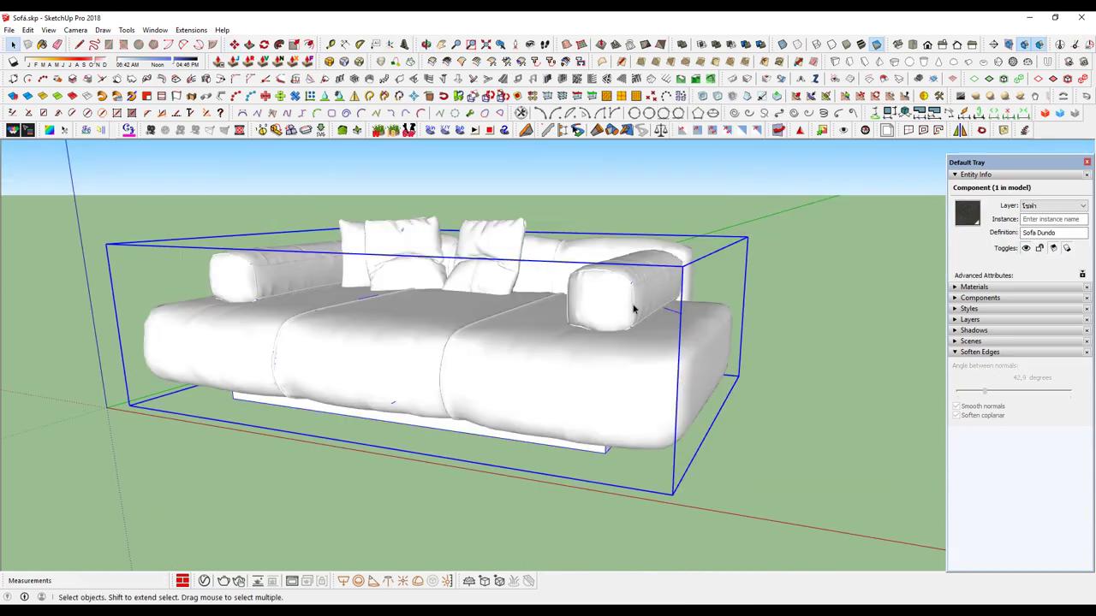
pyautogui.rightClick(634, 310)
pyautogui.click(676, 108)
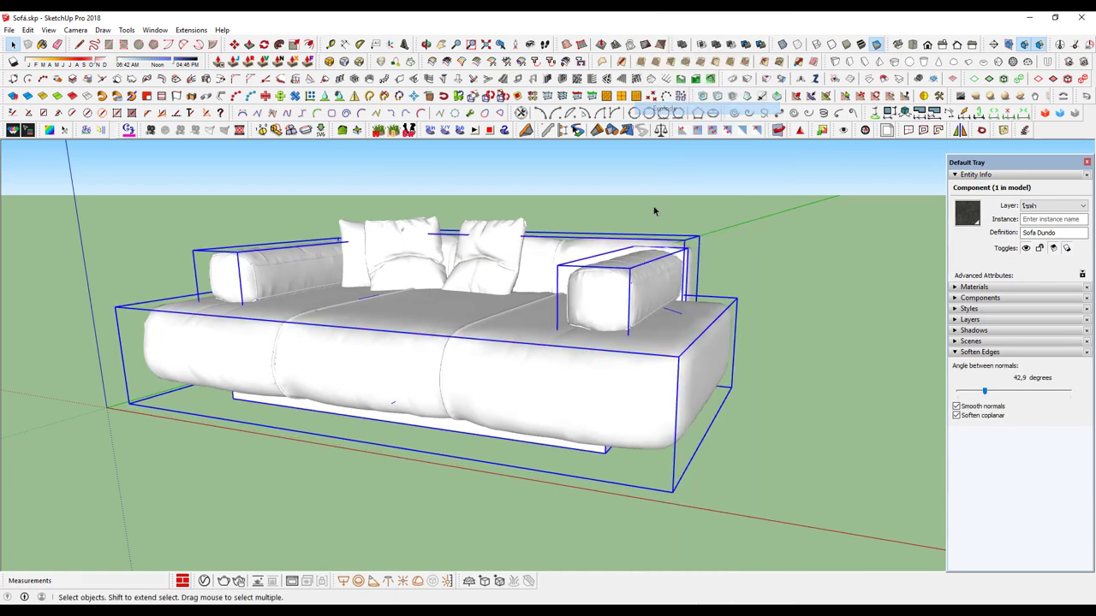
# Step: Check the separated parts: arm pillow, base, body, back cushion, pillows and seat cushion
pyautogui.click(623, 312)
pyautogui.click(563, 392)
pyautogui.moveTo(542, 398)
pyautogui.mouseDown(button='middle')
pyautogui.moveTo(589, 296)
pyautogui.moveTo(483, 371)
pyautogui.mouseUp(button='middle')
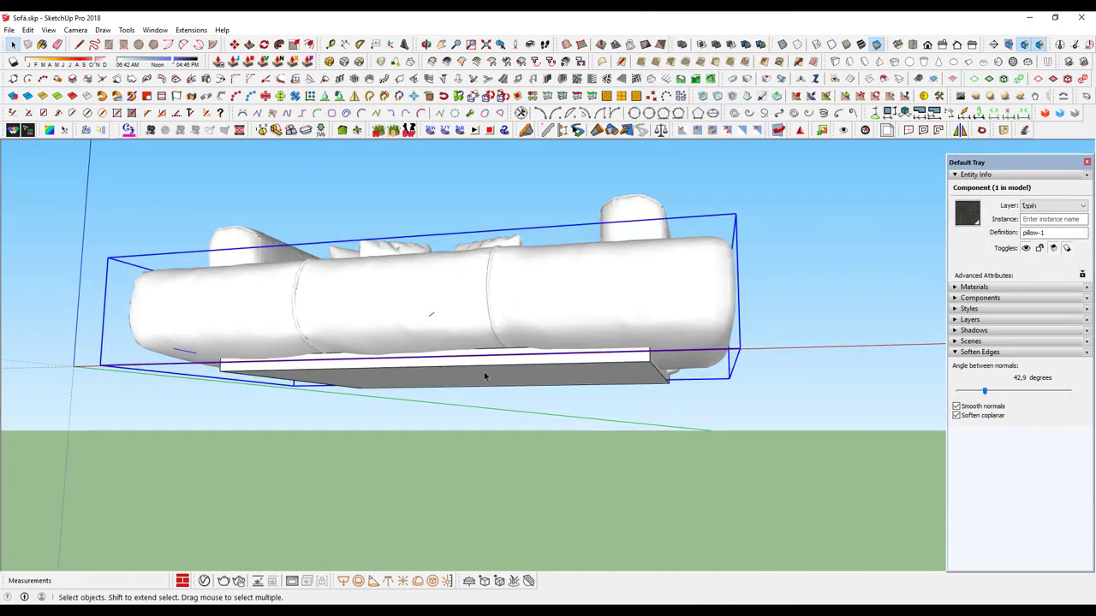
pyautogui.click(484, 374)
pyautogui.click(535, 286)
pyautogui.moveTo(588, 326); pyautogui.dragTo(610, 349, button='middle')
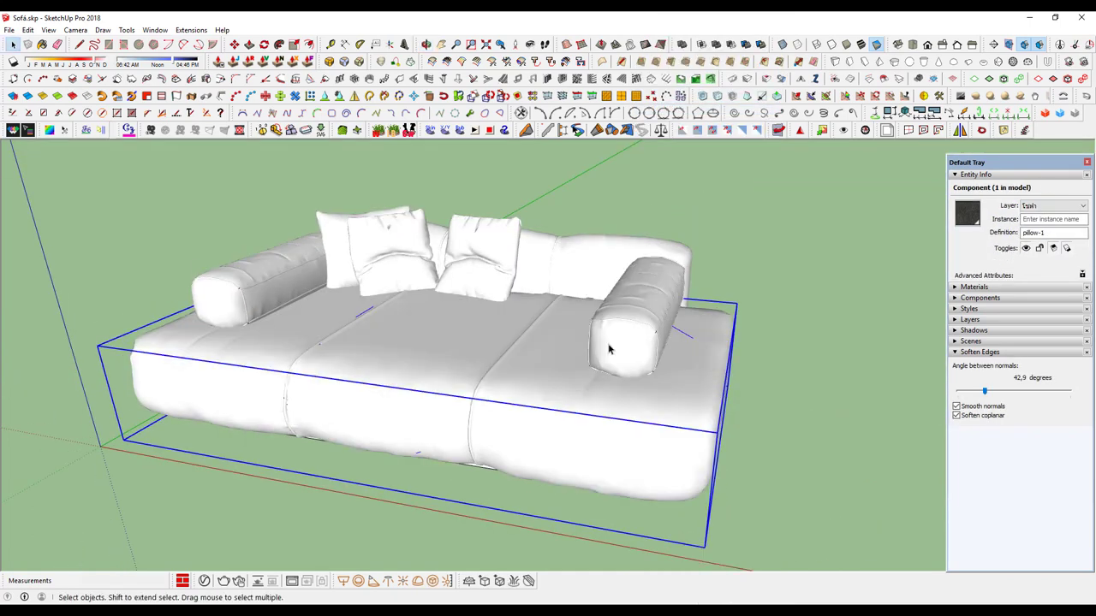
pyautogui.click(610, 349)
pyautogui.click(518, 237)
pyautogui.click(391, 231)
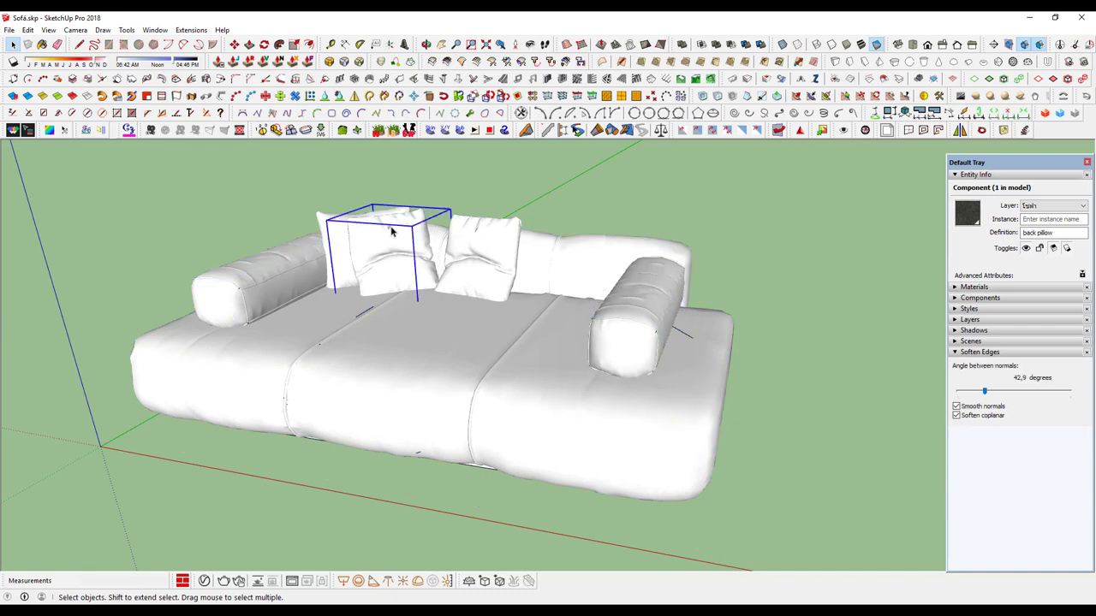
pyautogui.click(345, 238)
pyautogui.click(485, 255)
pyautogui.click(562, 196)
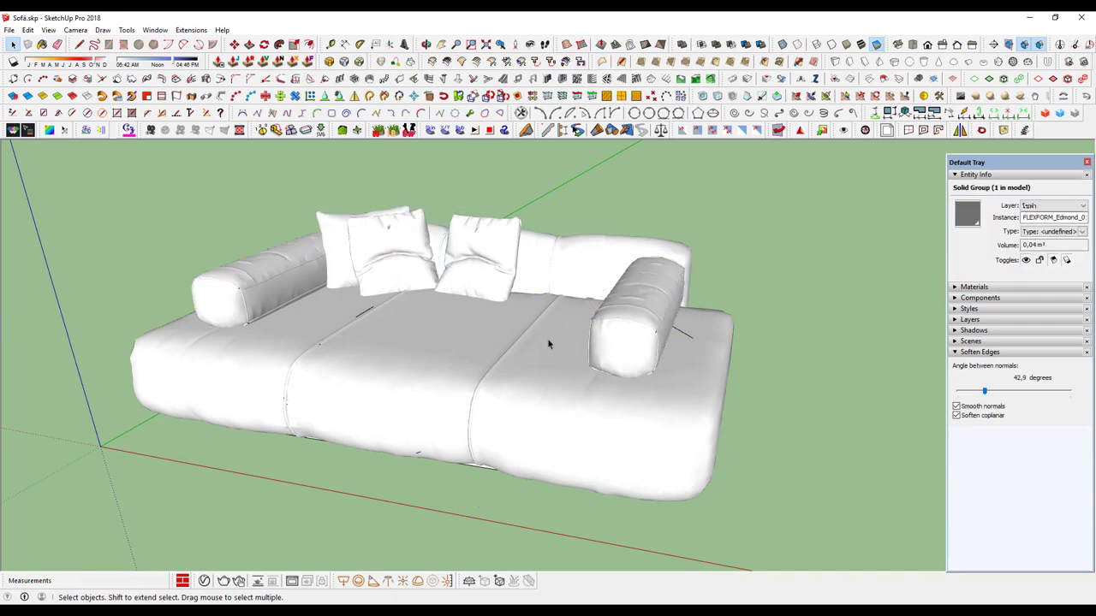
pyautogui.moveTo(549, 344)
pyautogui.mouseDown(button='middle')
pyautogui.moveTo(489, 359)
pyautogui.moveTo(525, 372)
pyautogui.moveTo(516, 350)
pyautogui.moveTo(388, 348)
pyautogui.moveTo(360, 330)
pyautogui.mouseUp(button='middle')
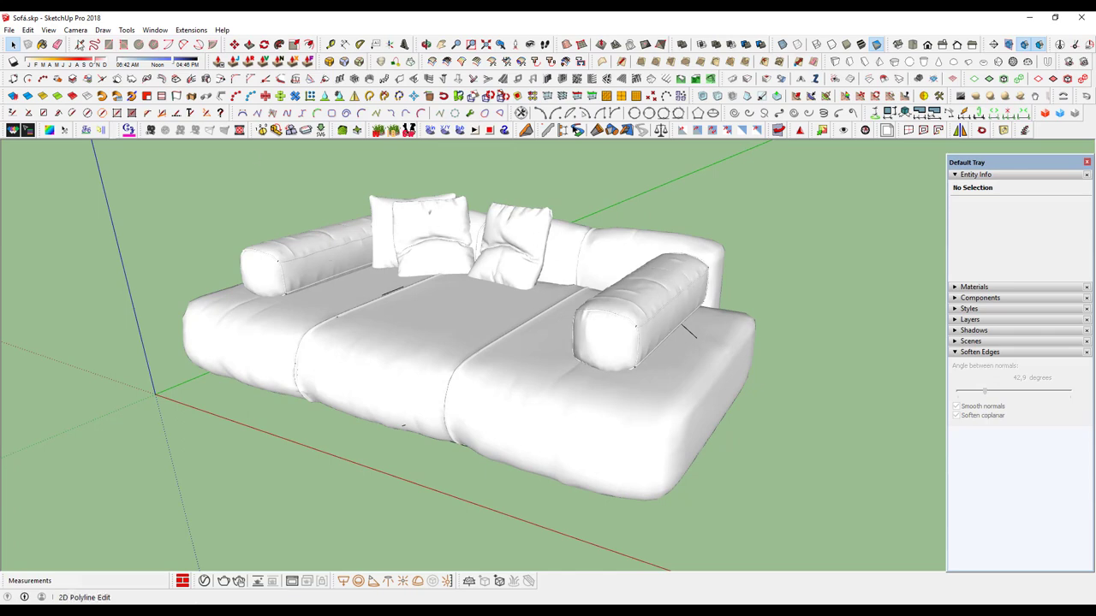
pyautogui.click(48, 30)
pyautogui.click(82, 72)
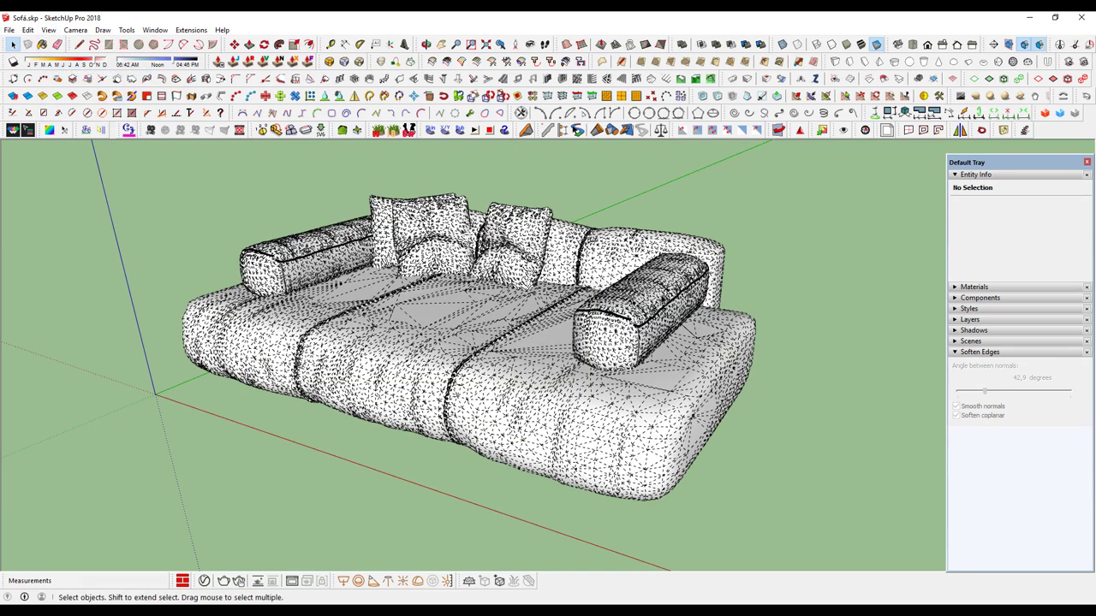
pyautogui.click(48, 30)
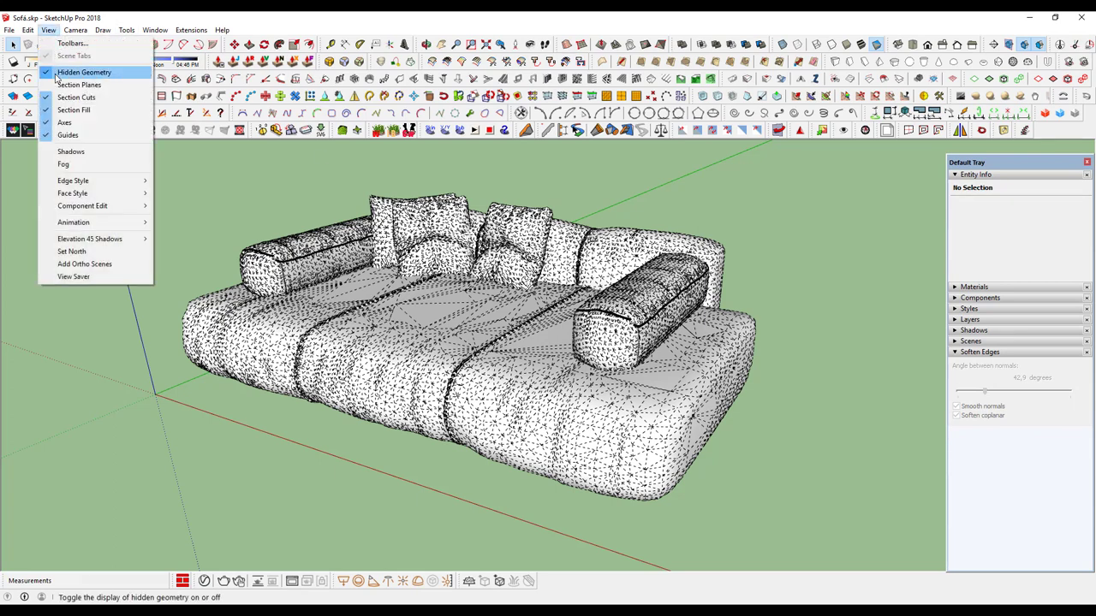
pyautogui.click(82, 72)
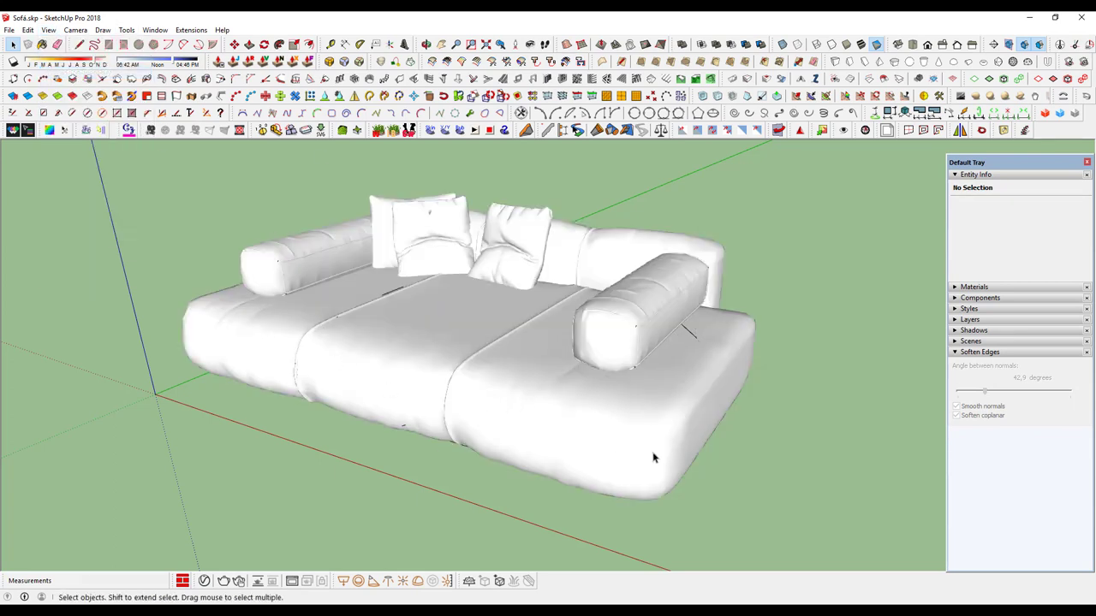